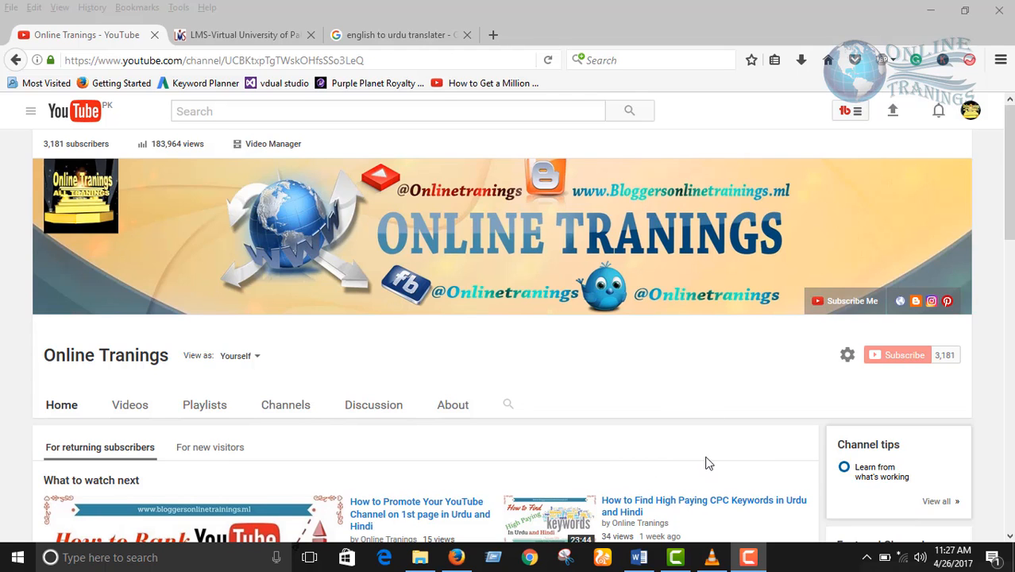
Step: Play the Bell Intro.mp4 video from the start in VLC with the sound muted, and close the player
left_click(712, 557)
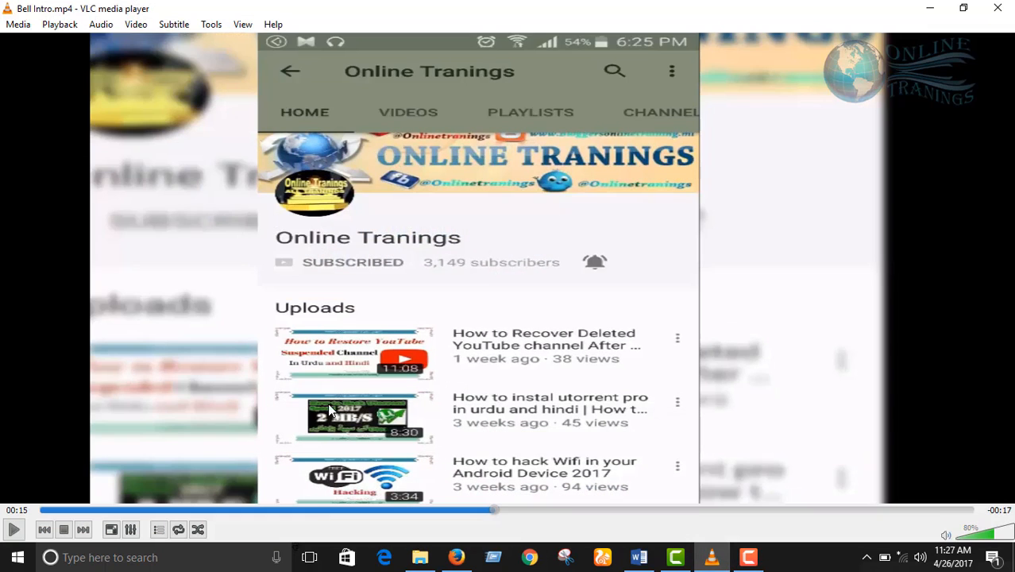
left_click(53, 513)
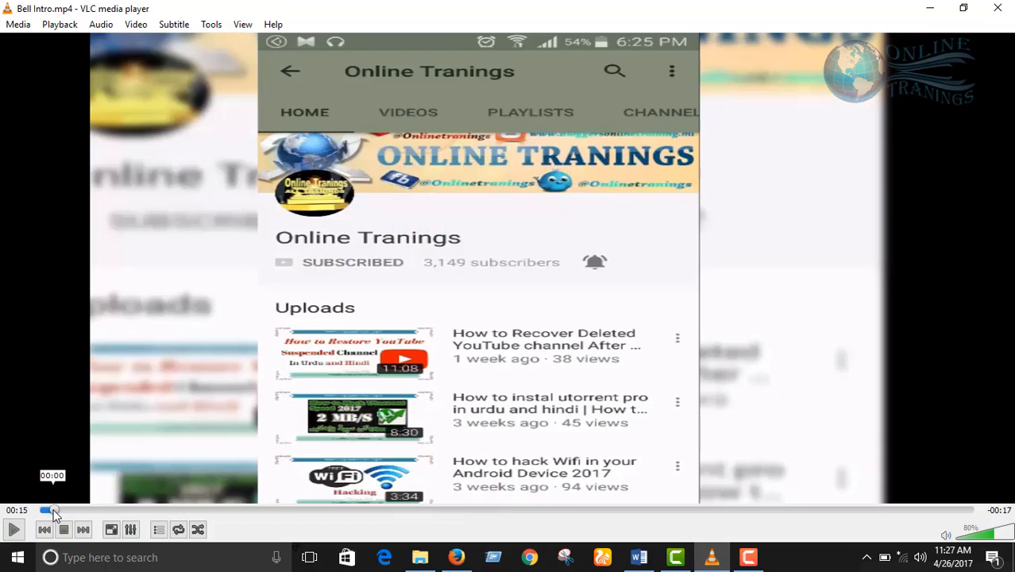
key("space")
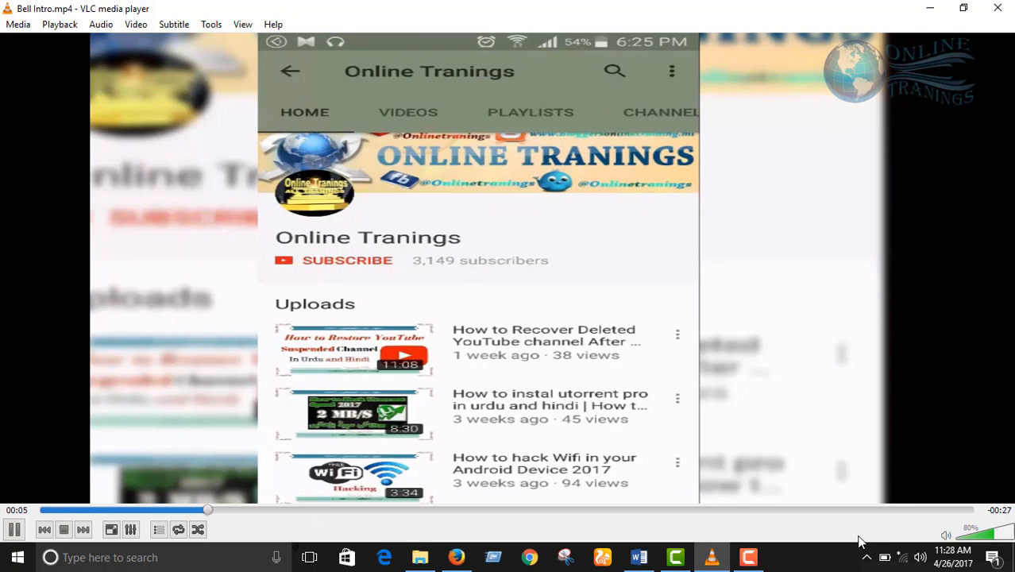
left_click(946, 537)
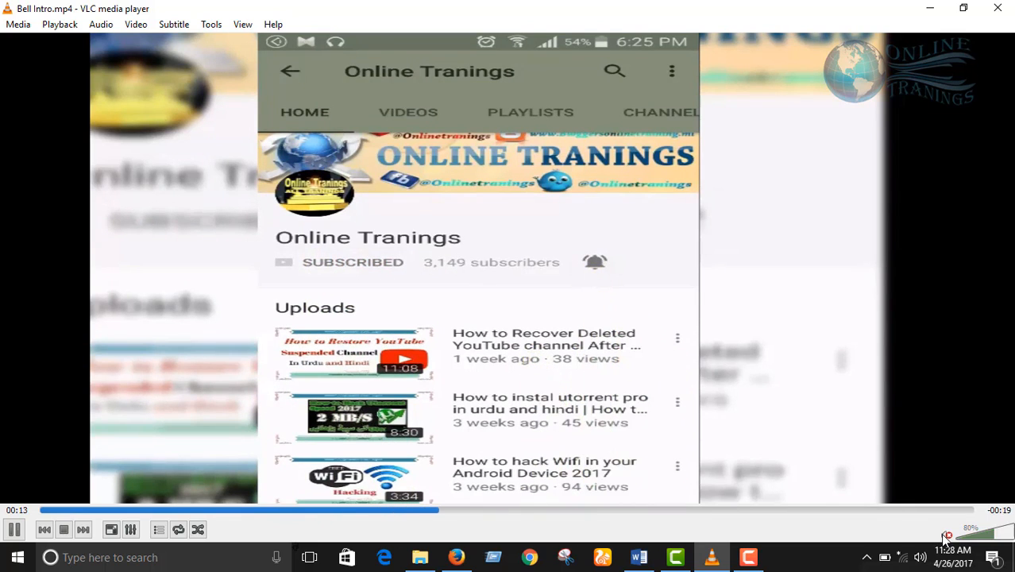
left_click(1002, 10)
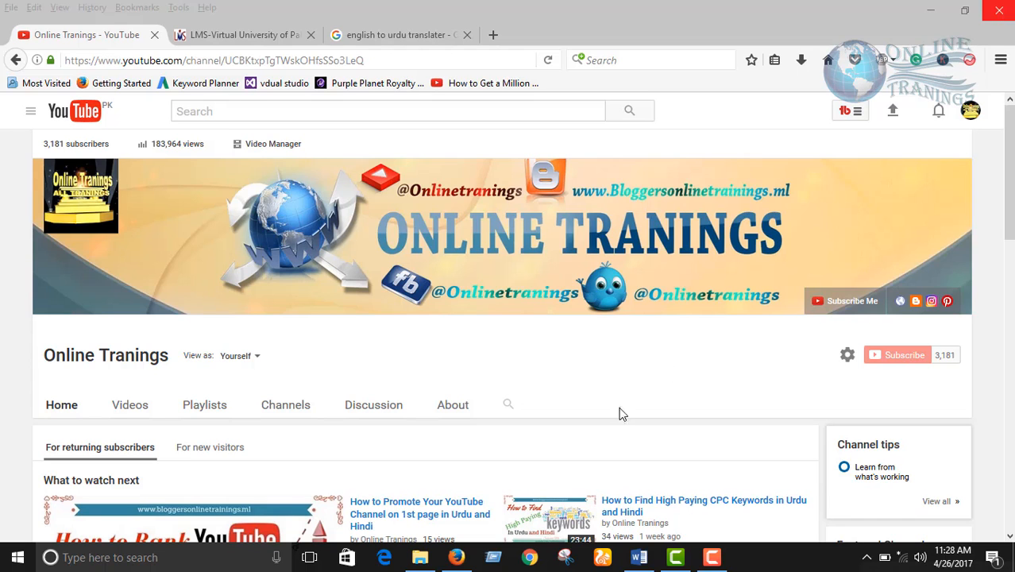
left_click(420, 557)
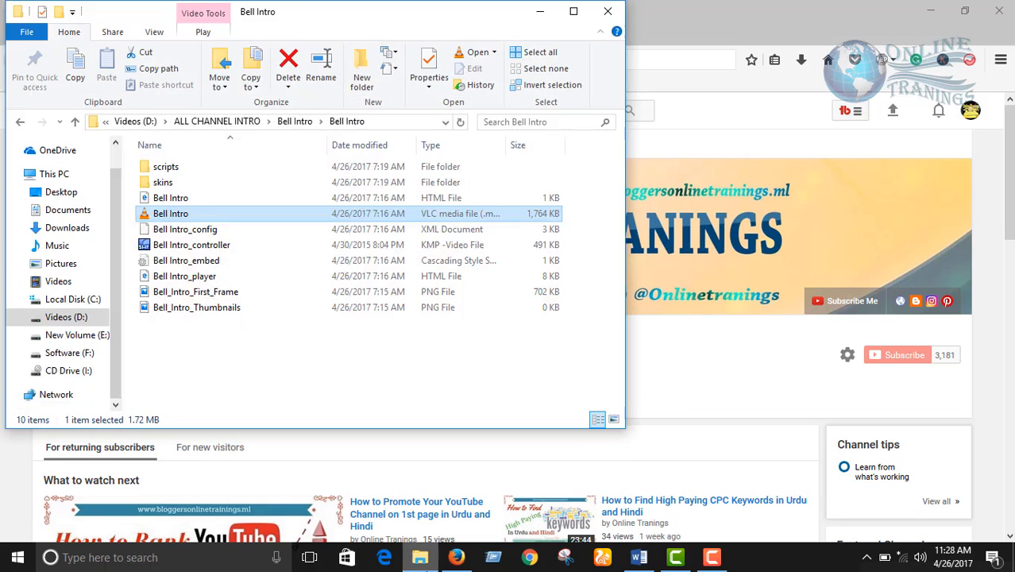
key("alt+Up")
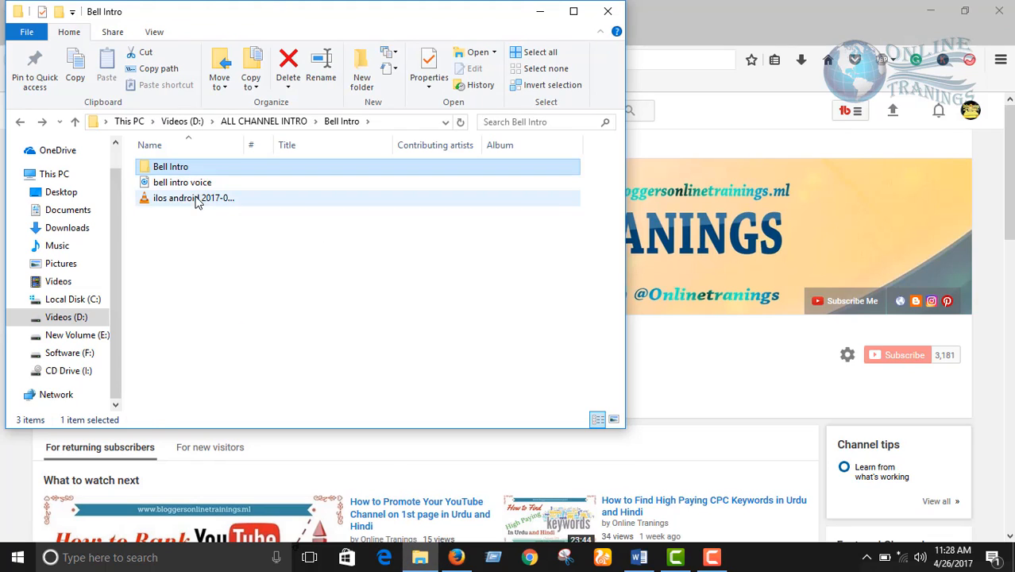
left_click(197, 200)
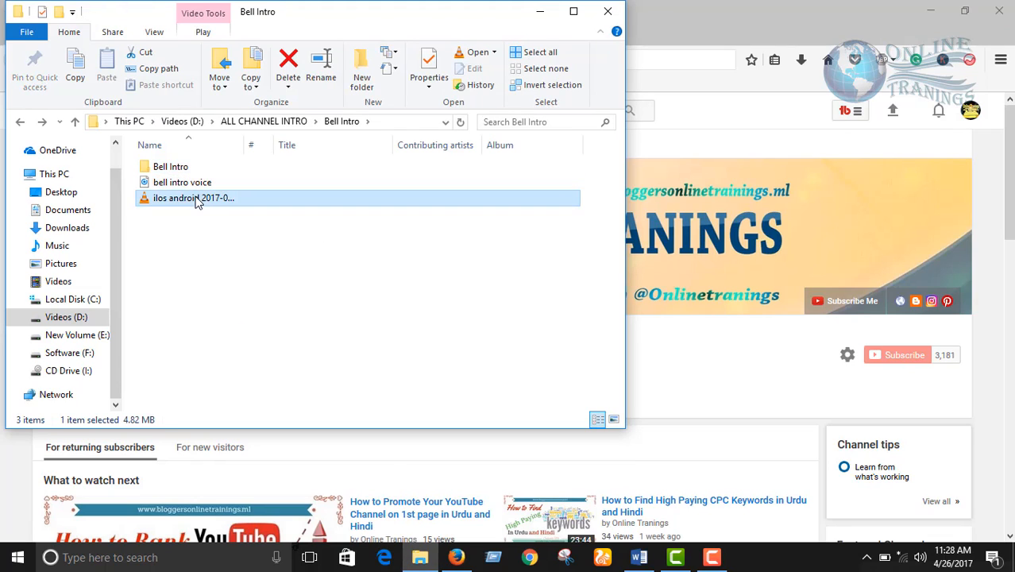
double_click(197, 200)
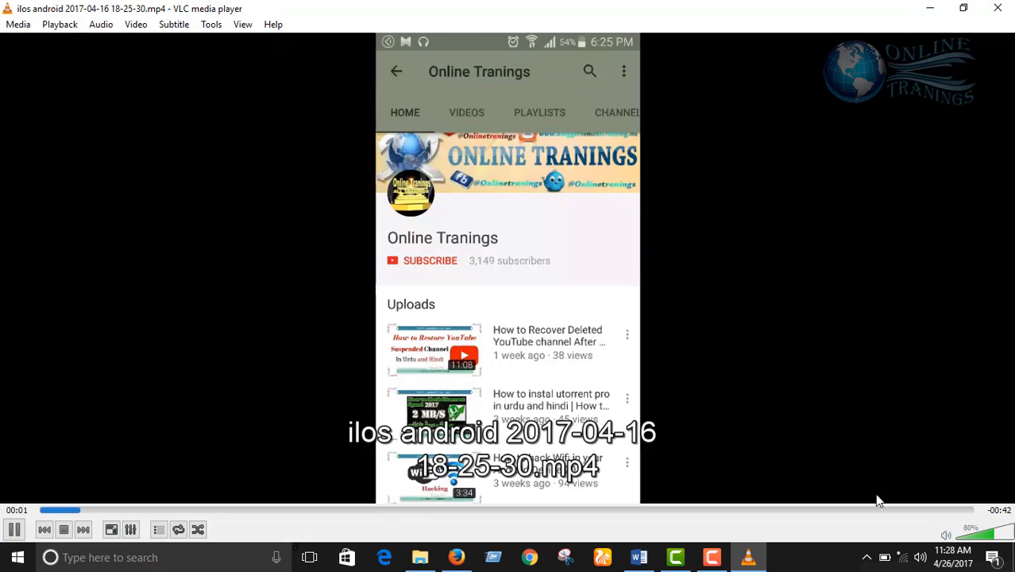
left_click(946, 535)
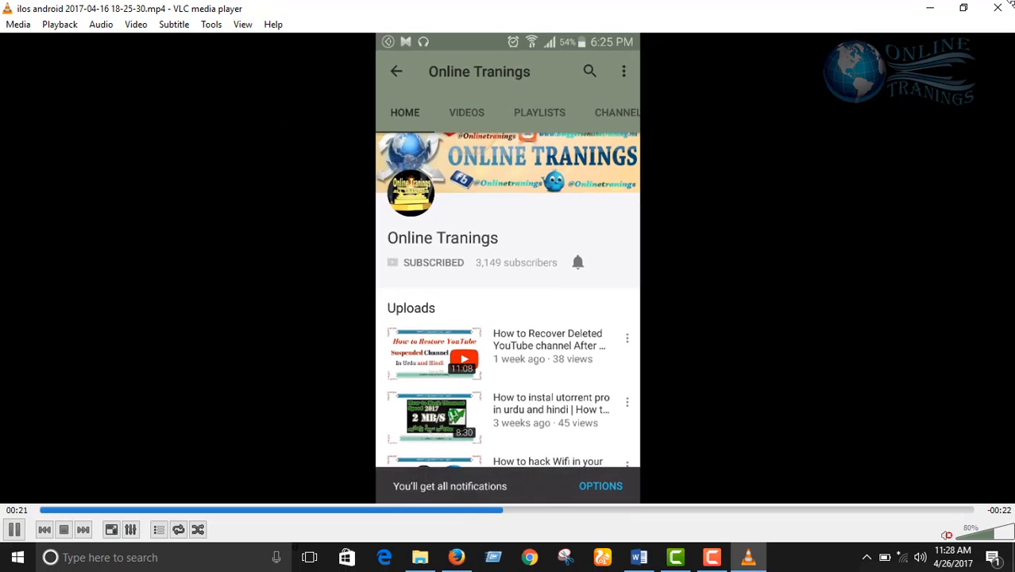
left_click(1006, 7)
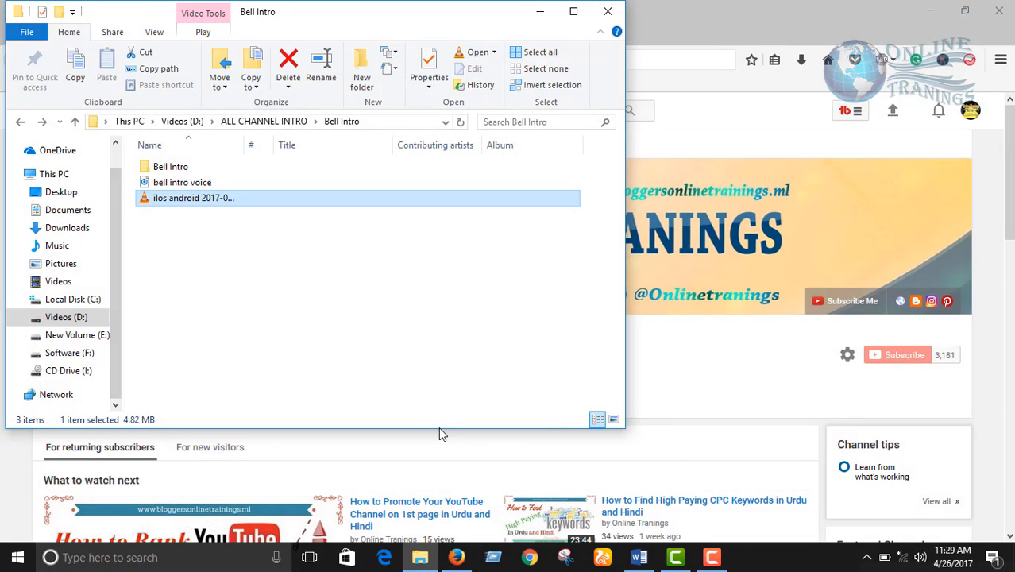
left_click(690, 560)
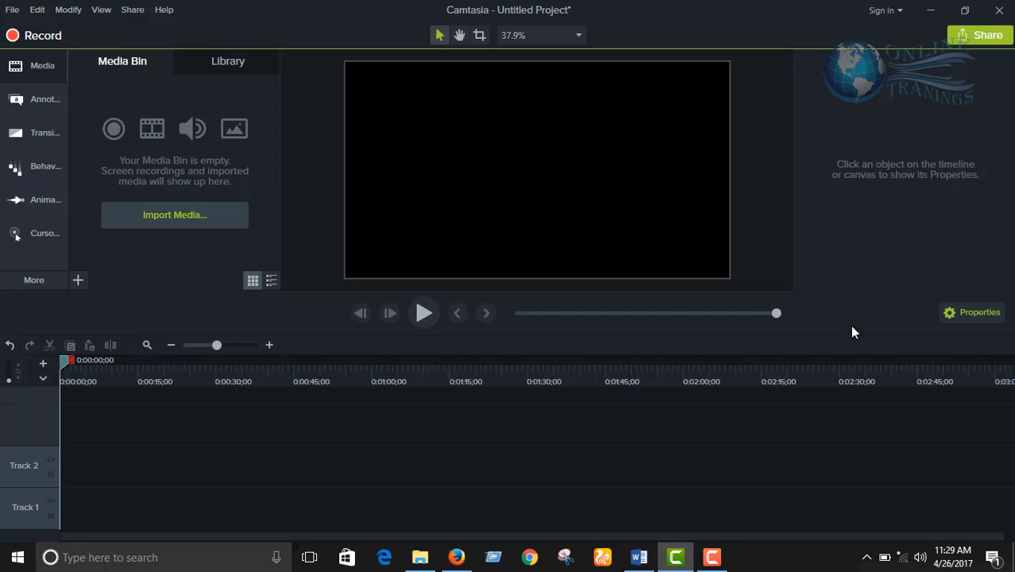
left_click(1001, 11)
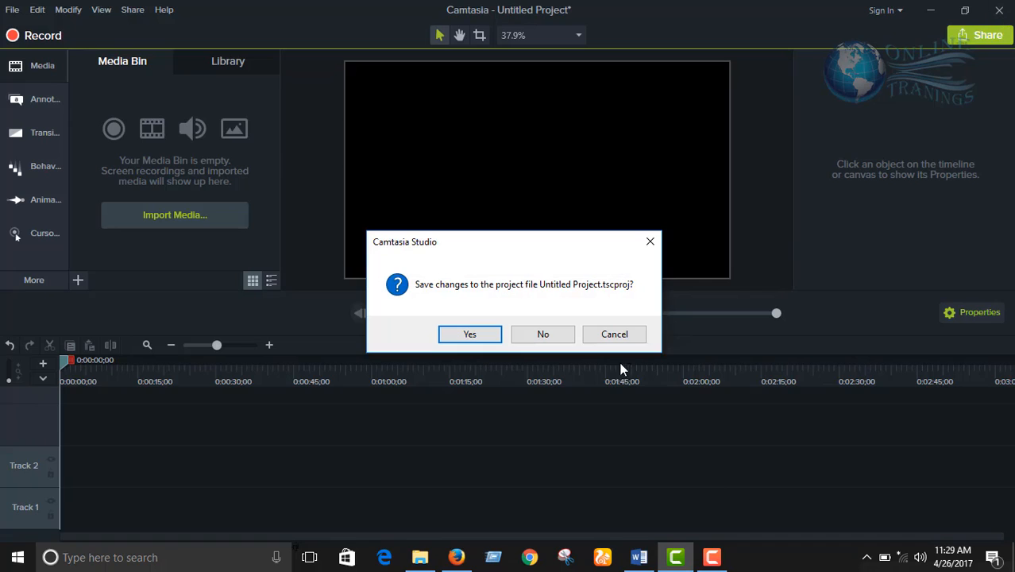
left_click(608, 338)
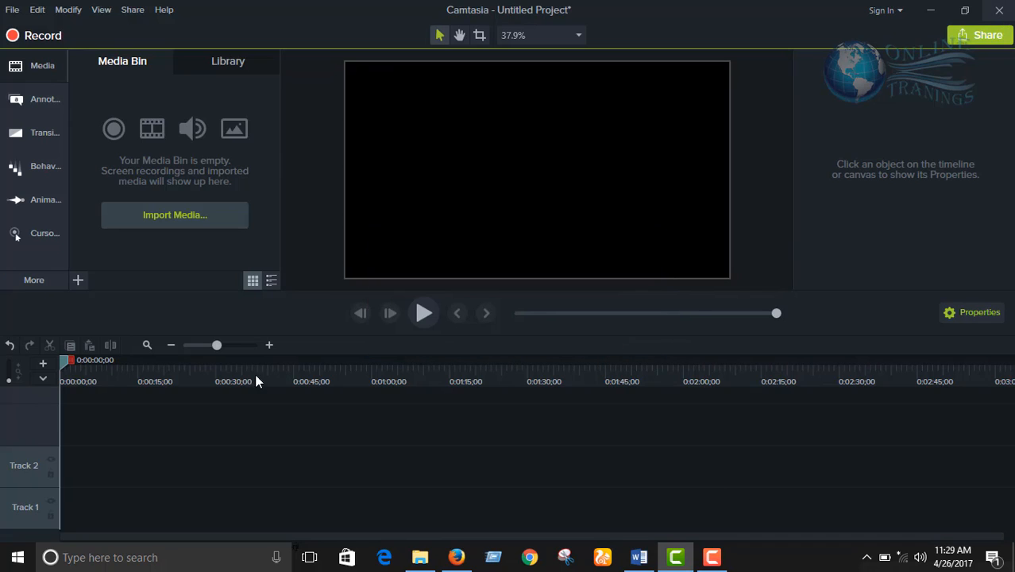
left_click(216, 223)
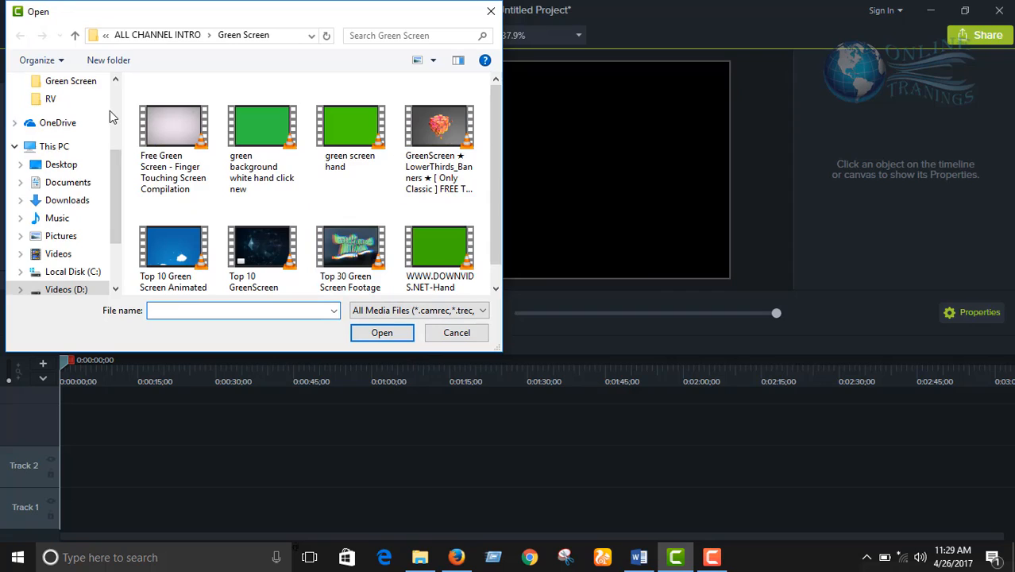
scroll(114, 117, "up", 3)
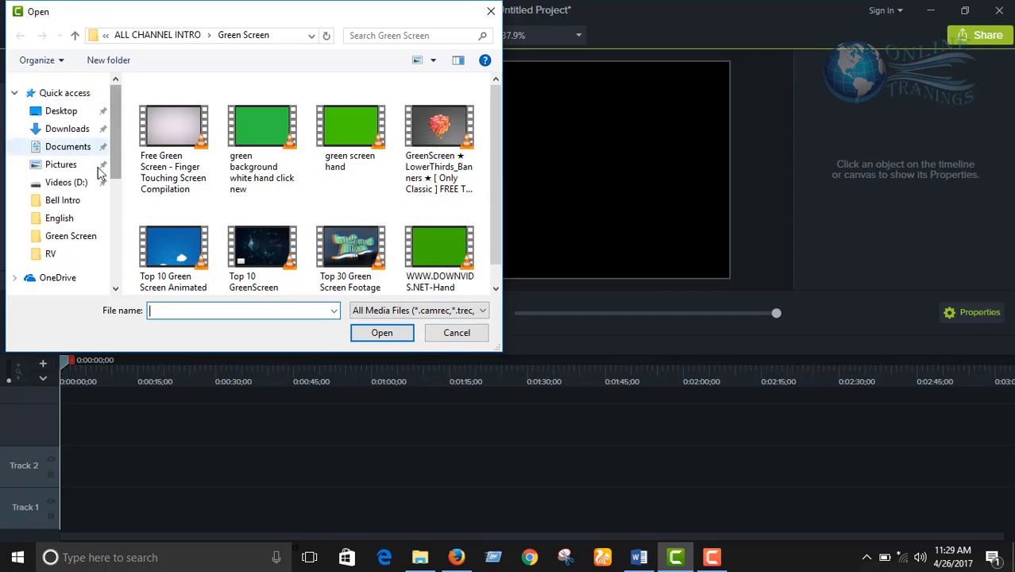
left_click(57, 204)
left_click(203, 135)
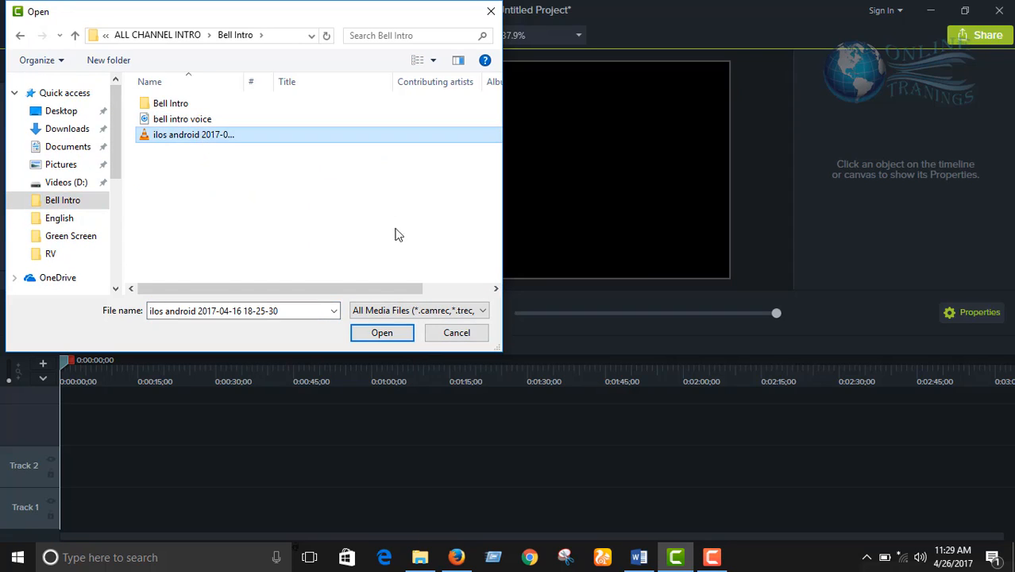
left_click(377, 333)
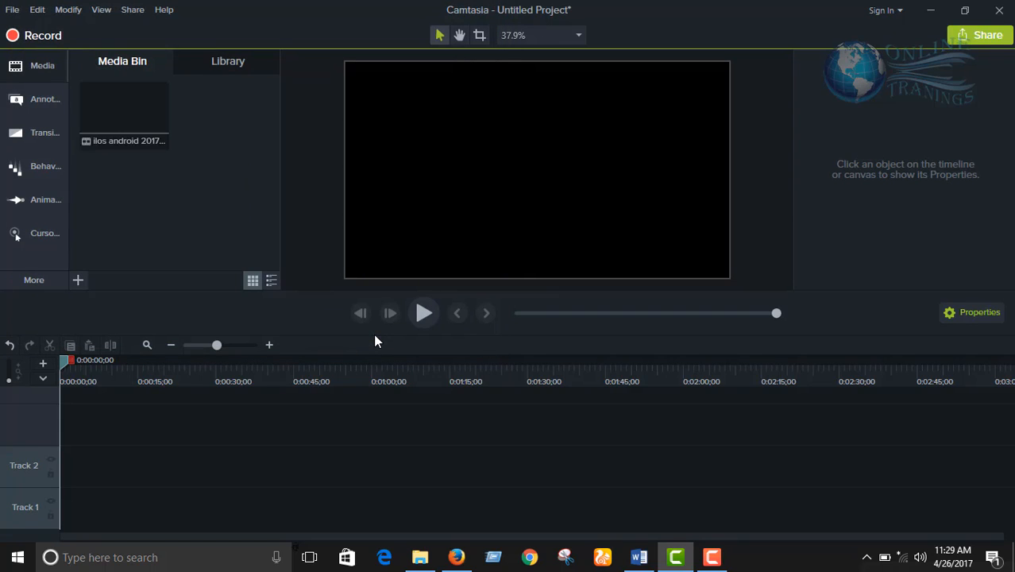
Step: Add the imported recording to the timeline at the playhead and enlarge it to 106.7% scale, filling the canvas height
right_click(139, 137)
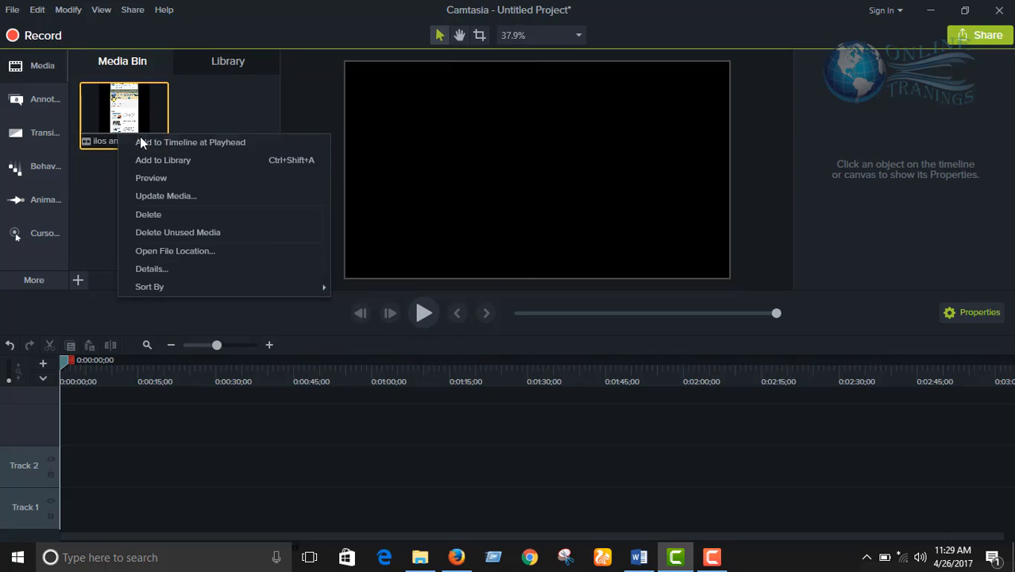
left_click(140, 136)
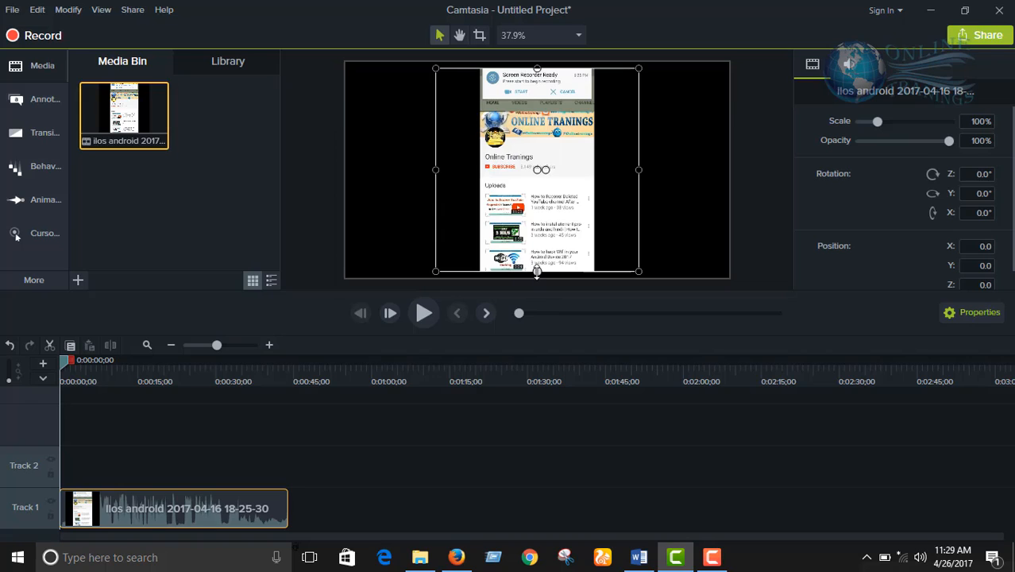
left_click_drag(537, 272, 538, 278)
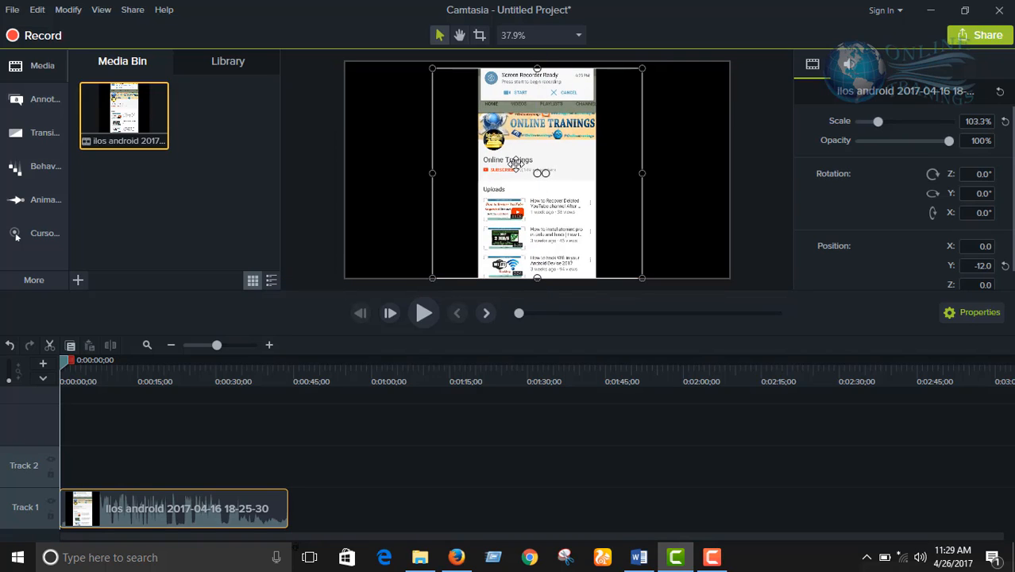
left_click_drag(537, 69, 537, 57)
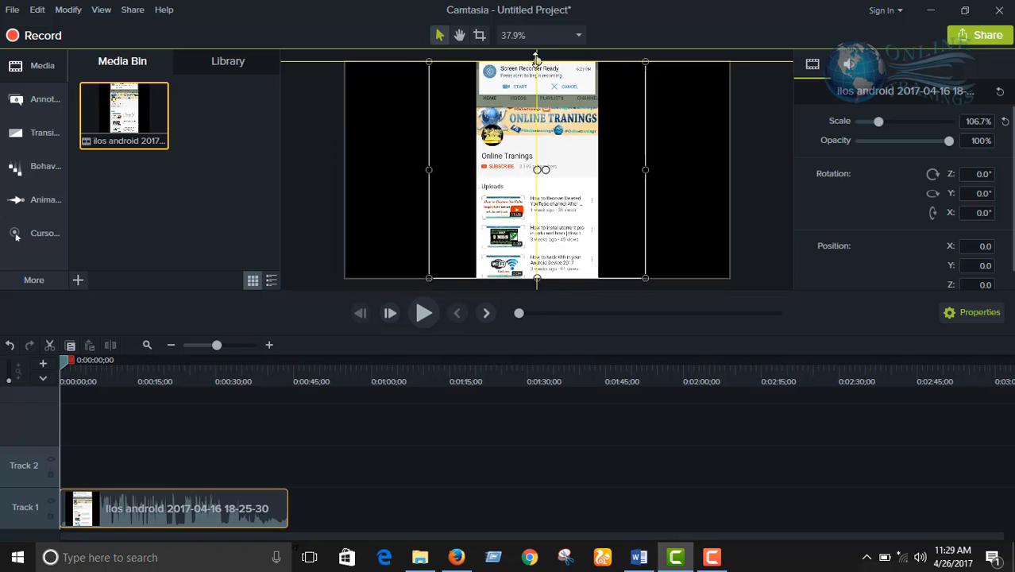
Step: Apply the project settings with a Custom canvas of 1364 by 768 and a black background color
left_click(518, 39)
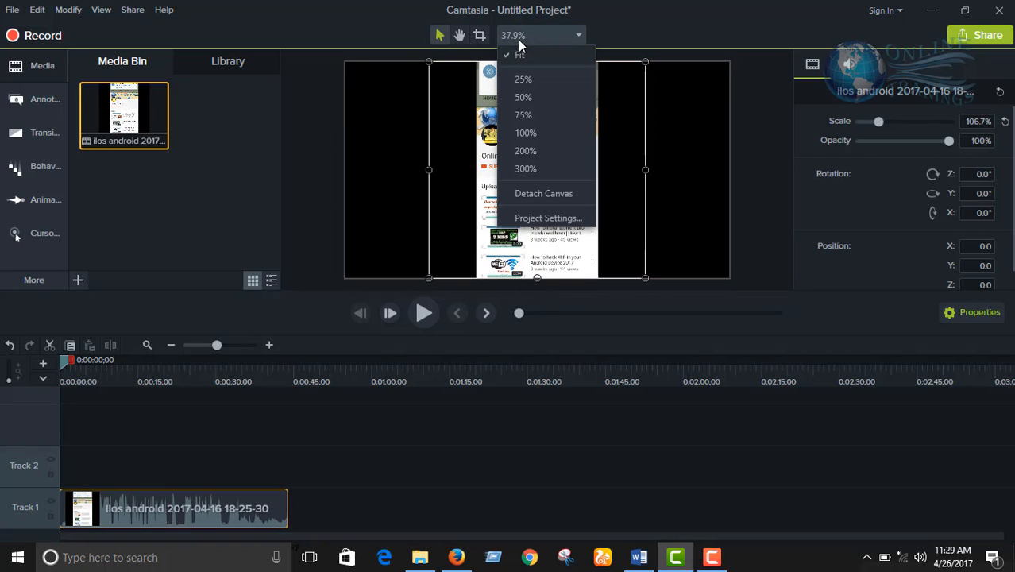
left_click(319, 264)
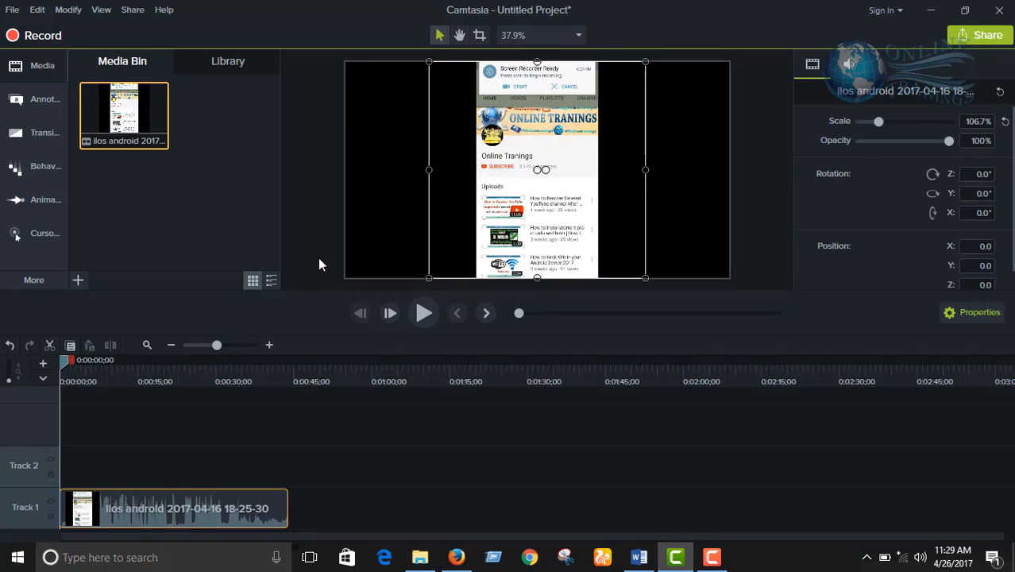
right_click(323, 266)
left_click(368, 361)
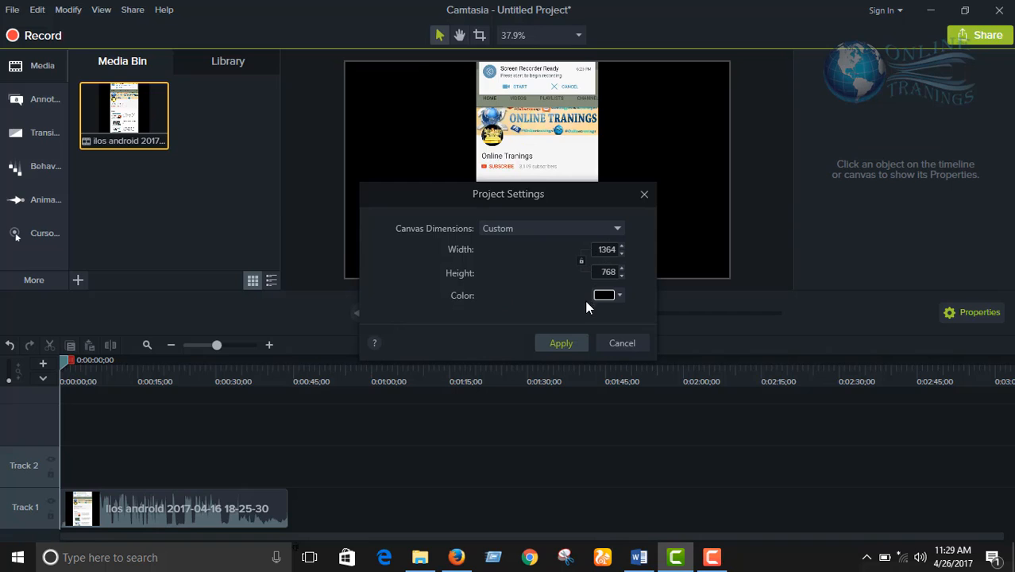
left_click(565, 342)
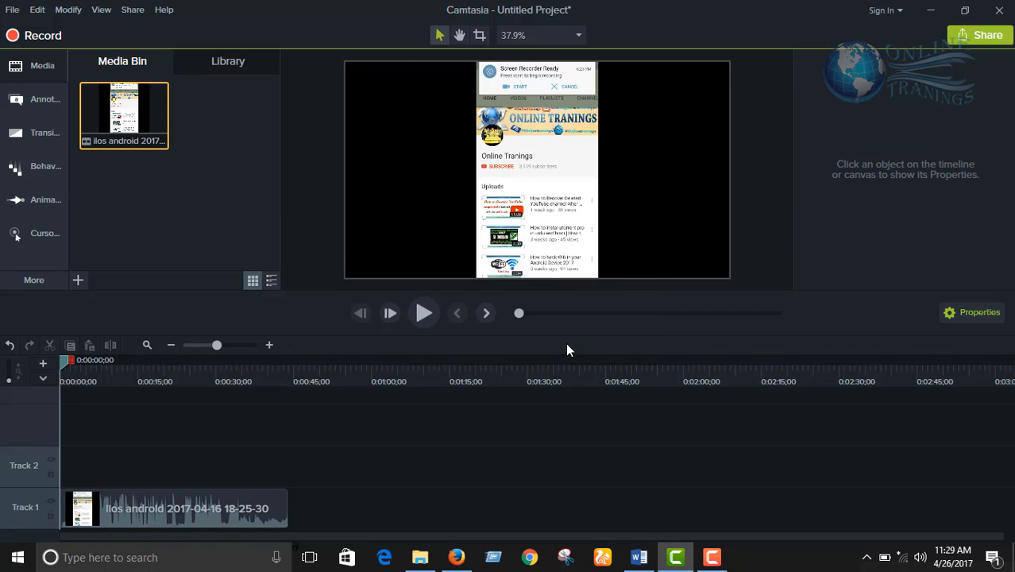
left_click(227, 496)
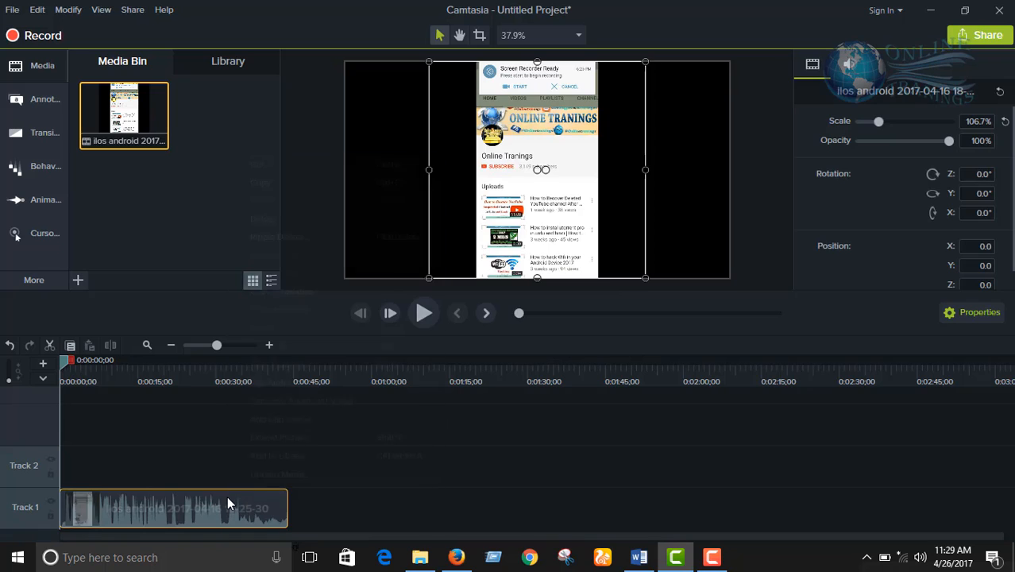
right_click(227, 495)
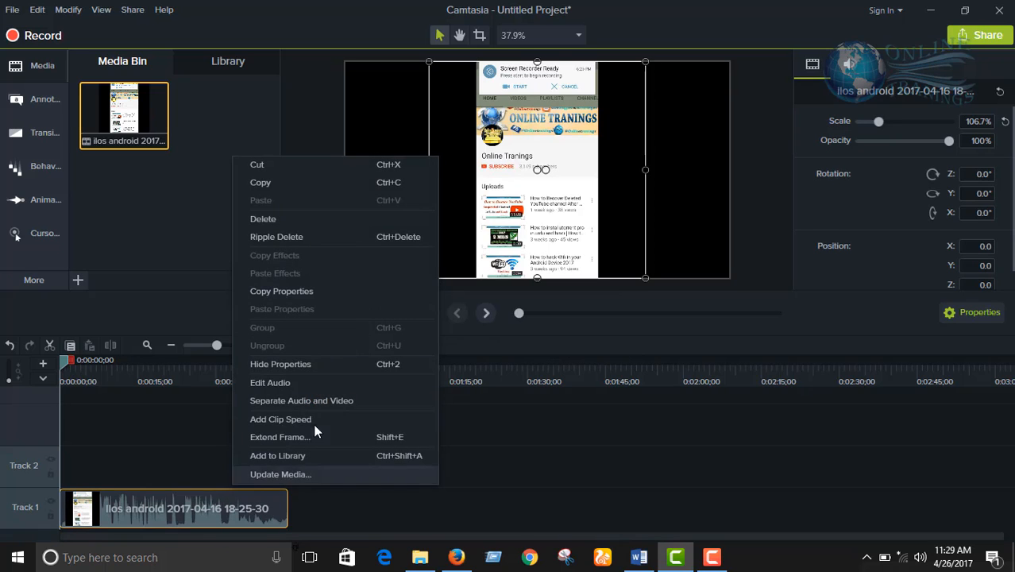
left_click(330, 364)
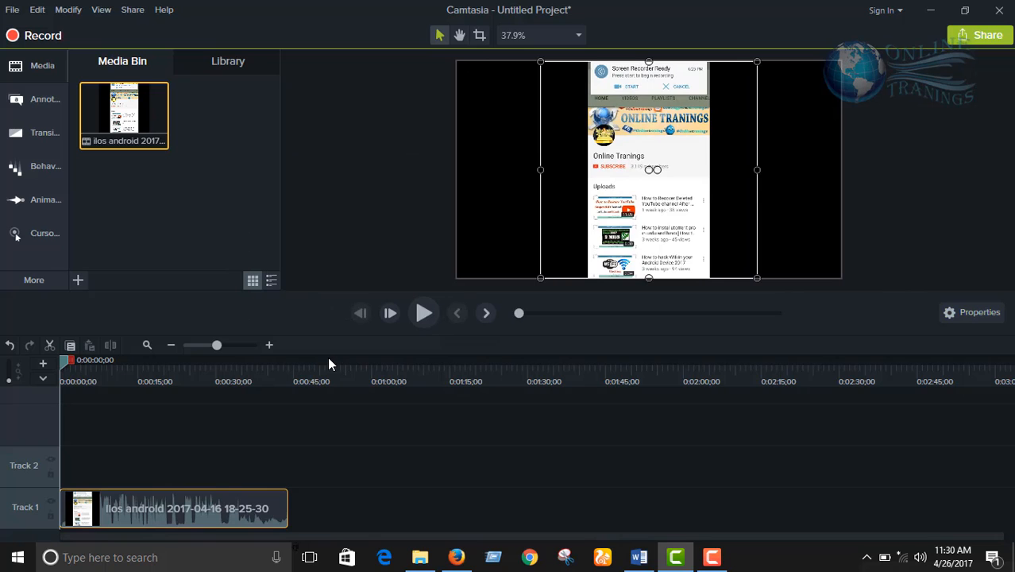
right_click(300, 503)
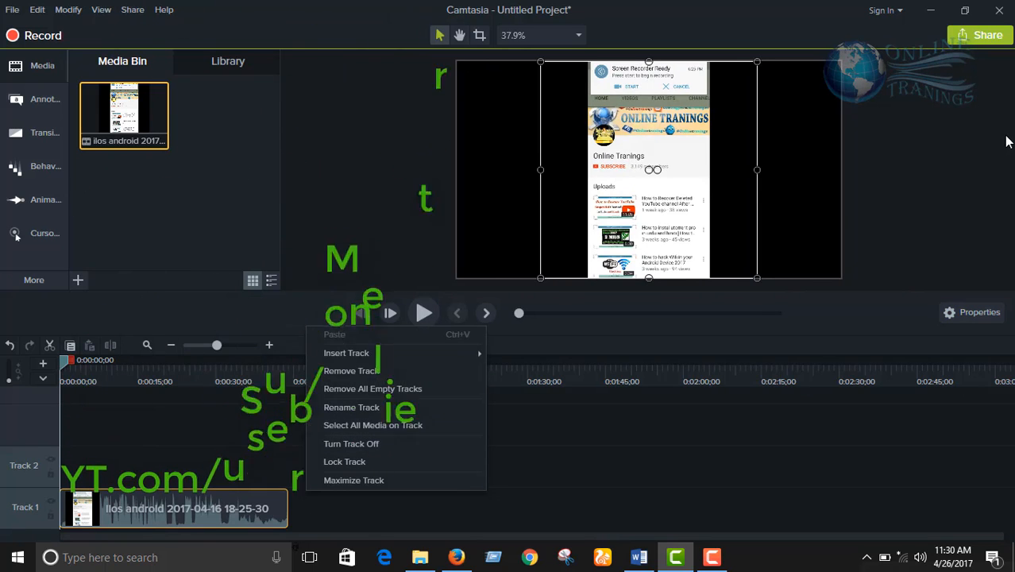
left_click(953, 313)
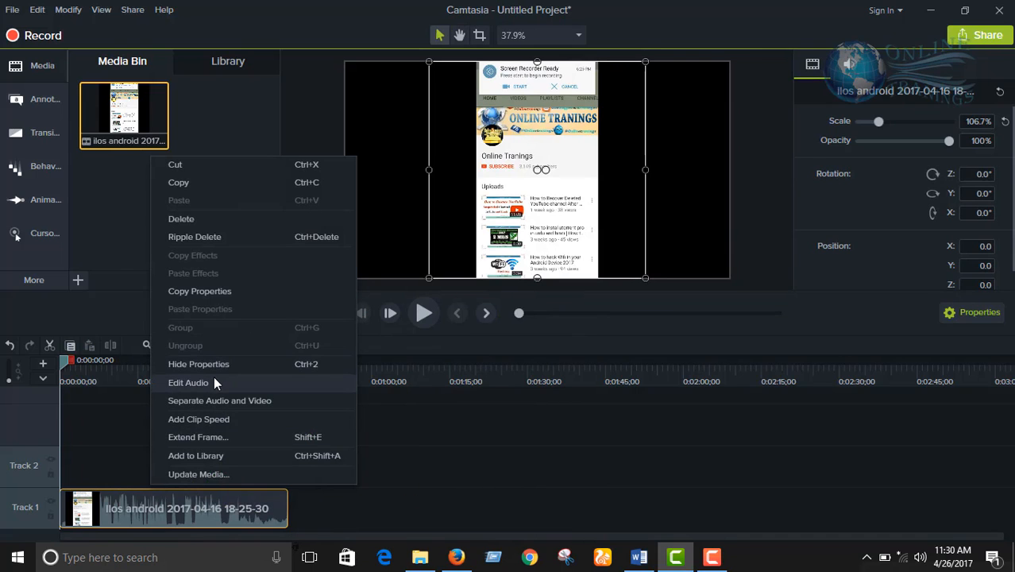
Step: Edit the Track 1 clip's audio and lower its volume to 0%
left_click(214, 381)
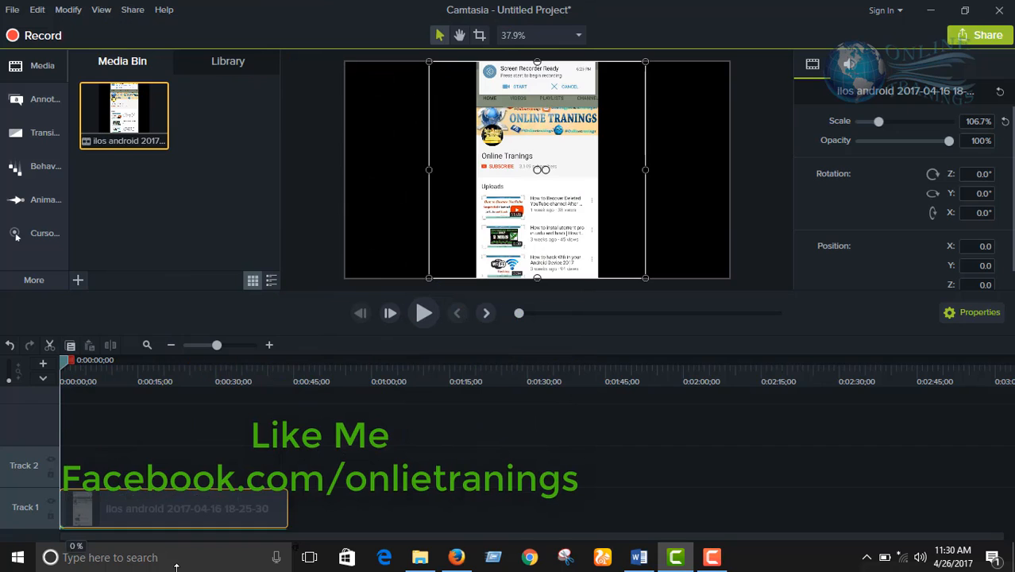
left_click(410, 468)
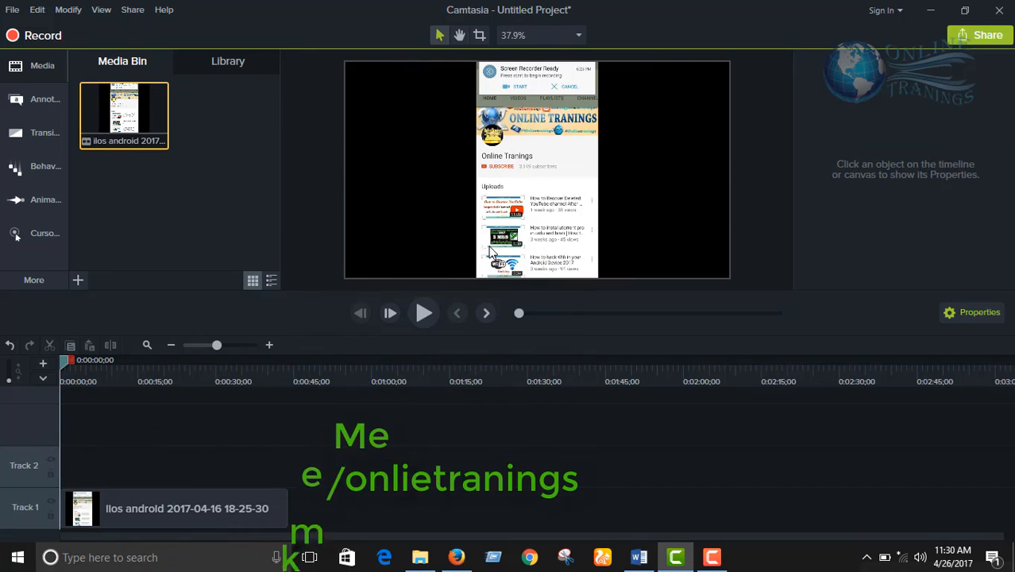
Step: Copy the Track 1 clip, paste the copy onto Track 2 and move it to about 0:01:15
left_click(244, 514)
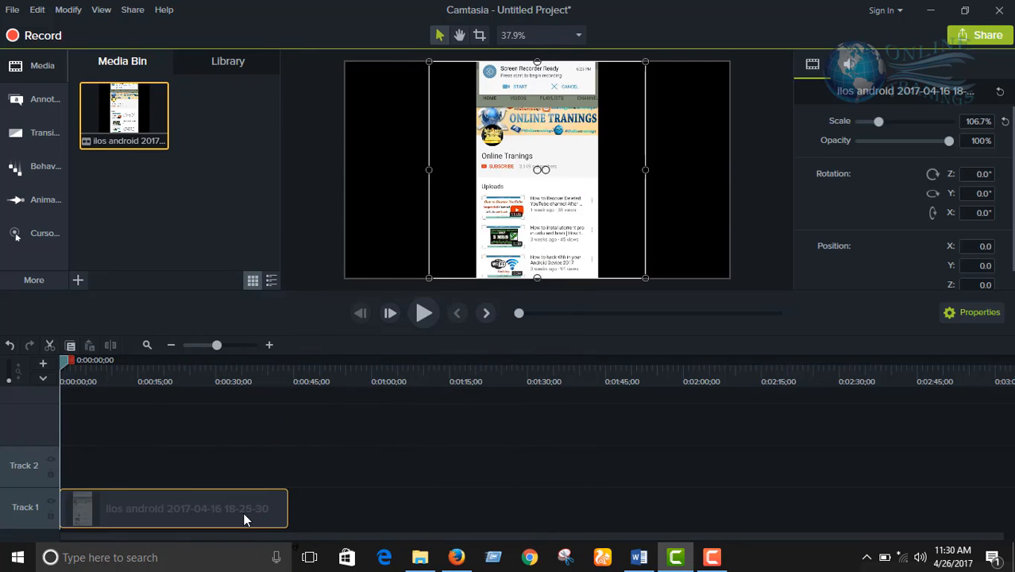
right_click(243, 513)
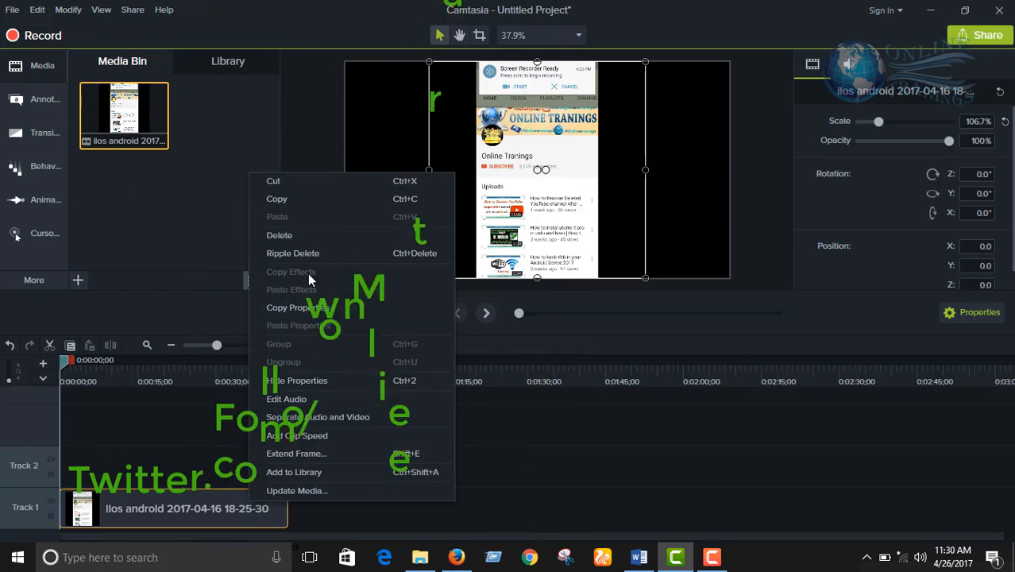
left_click(310, 200)
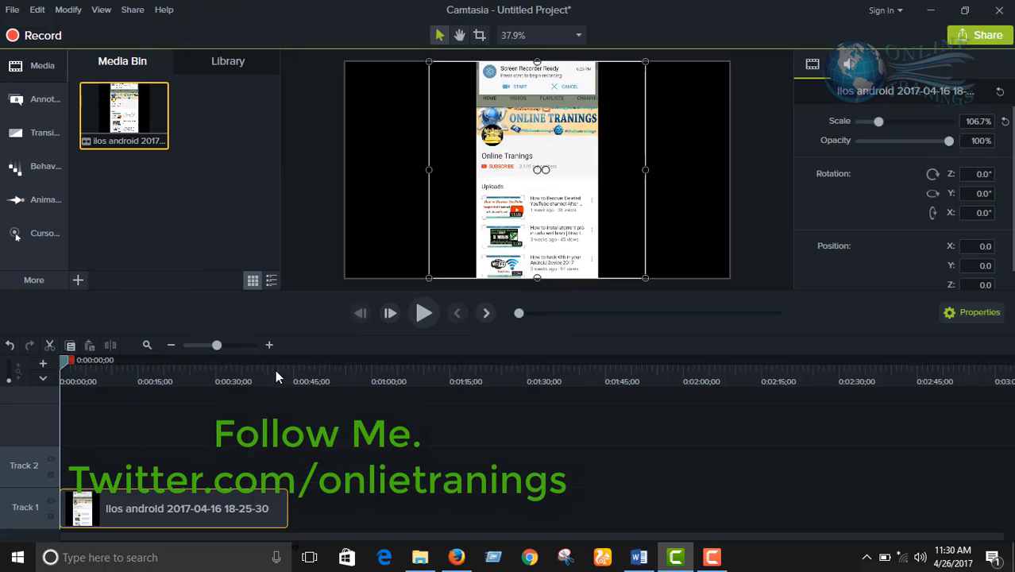
left_click(307, 415)
key("ctrl+v")
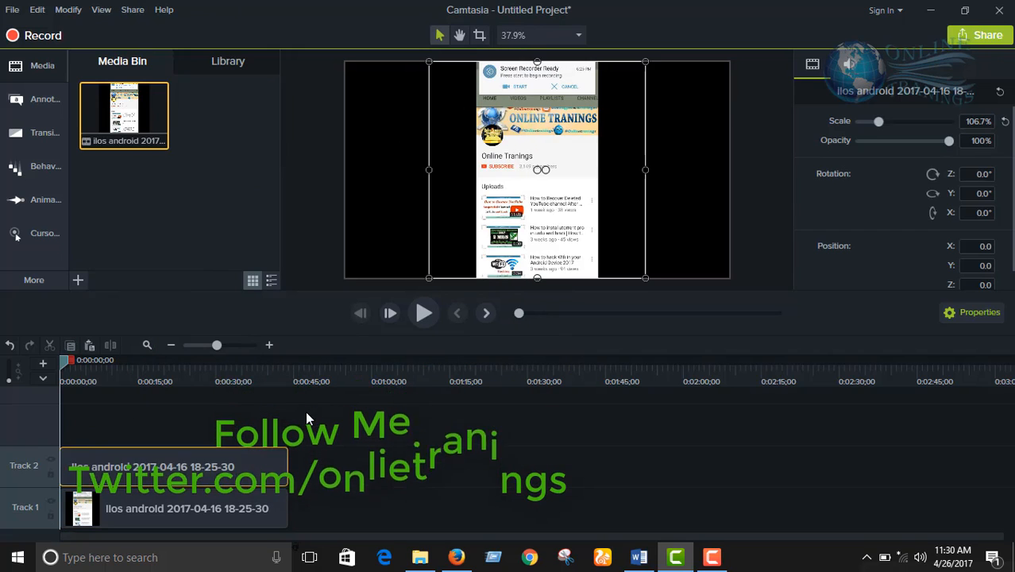
left_click_drag(216, 437, 623, 454)
left_click(475, 292)
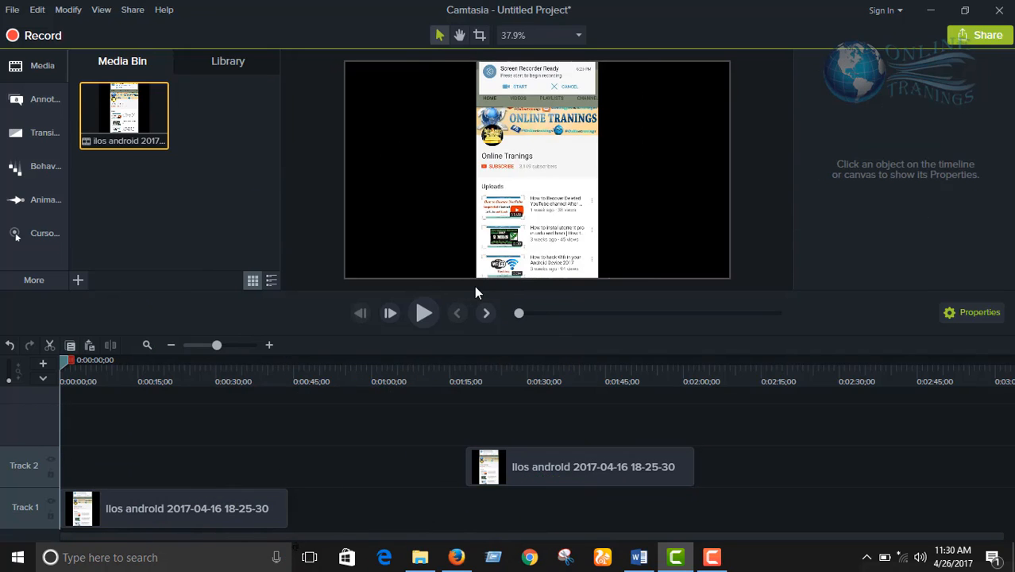
Step: Crop the black borders off both sides of the Track 1 clip so only the phone screen remains
left_click(487, 82)
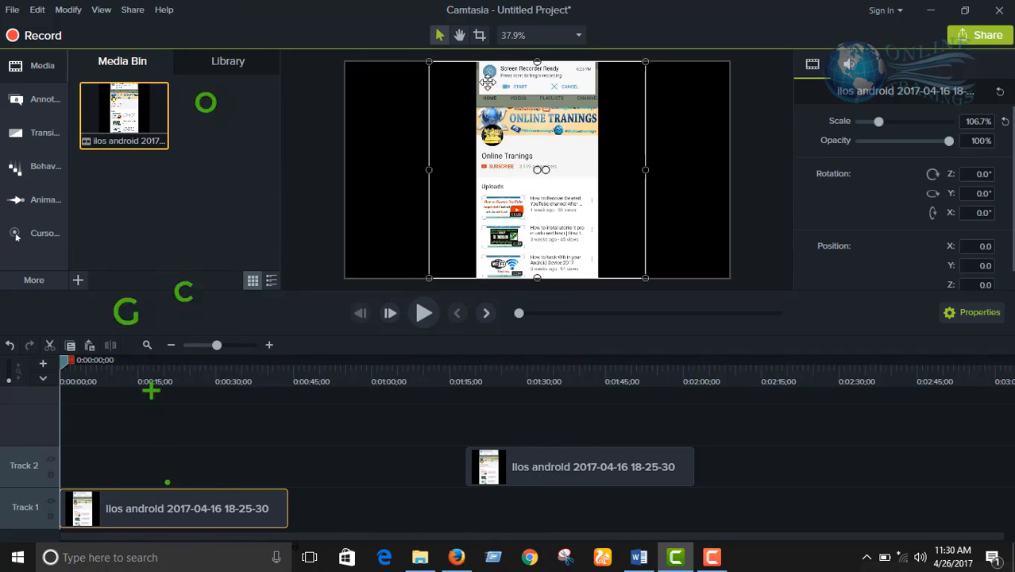
left_click(480, 35)
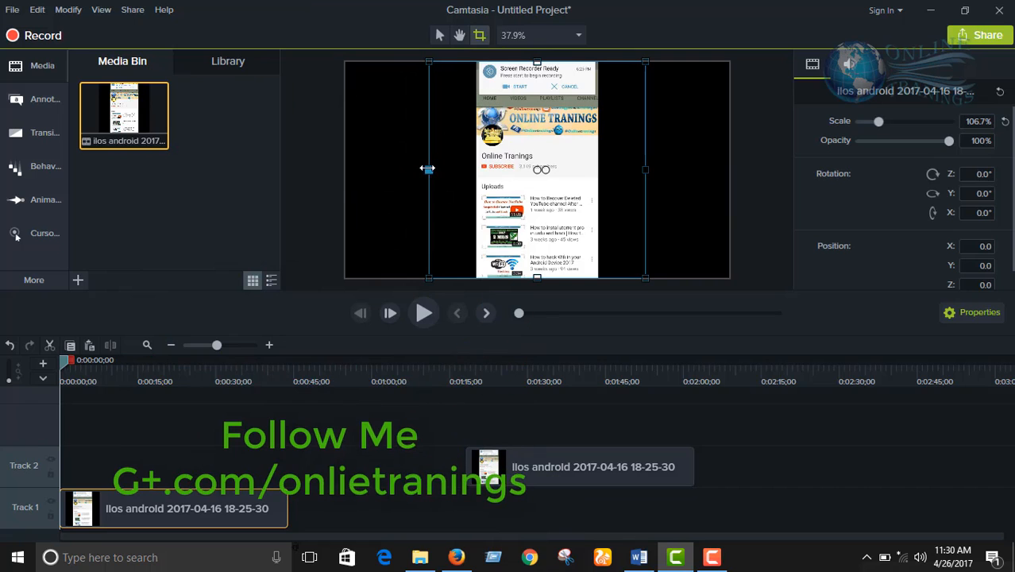
left_click_drag(428, 168, 475, 166)
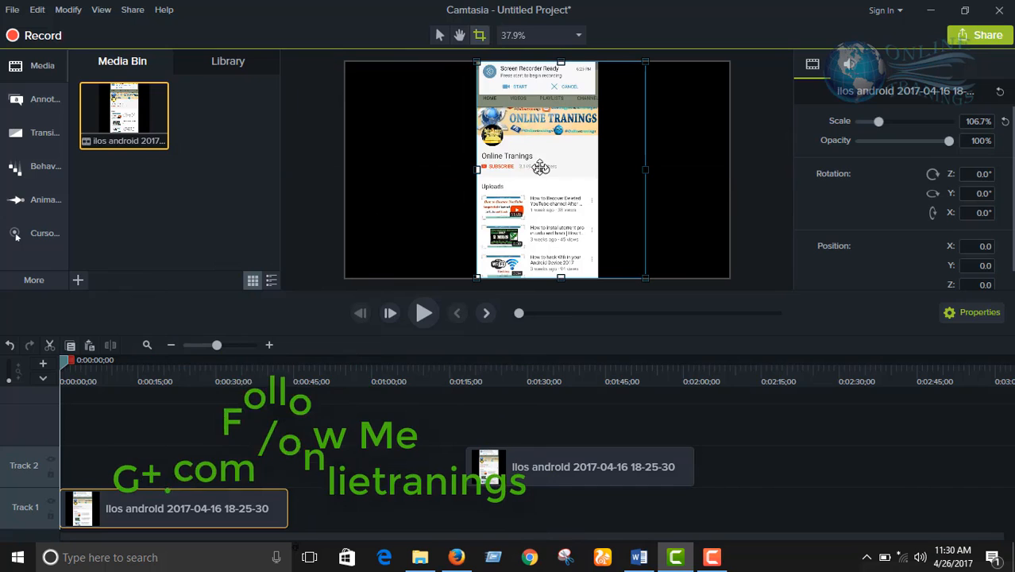
left_click_drag(643, 170, 599, 171)
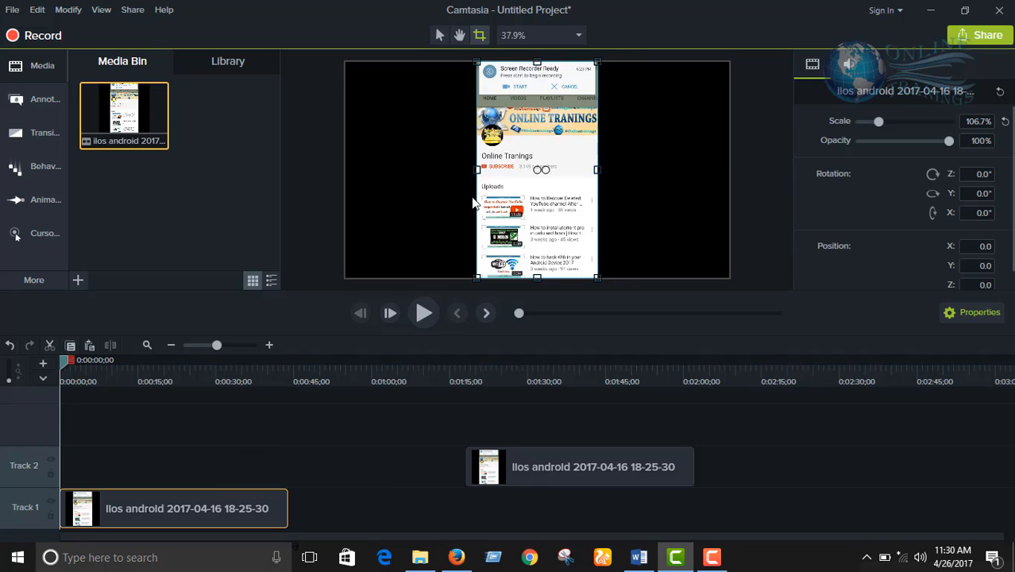
Step: Replace the uncropped clip on Track 2 with a copy of the cropped Track 1 clip, placed at about 0:01:25
left_click(570, 469)
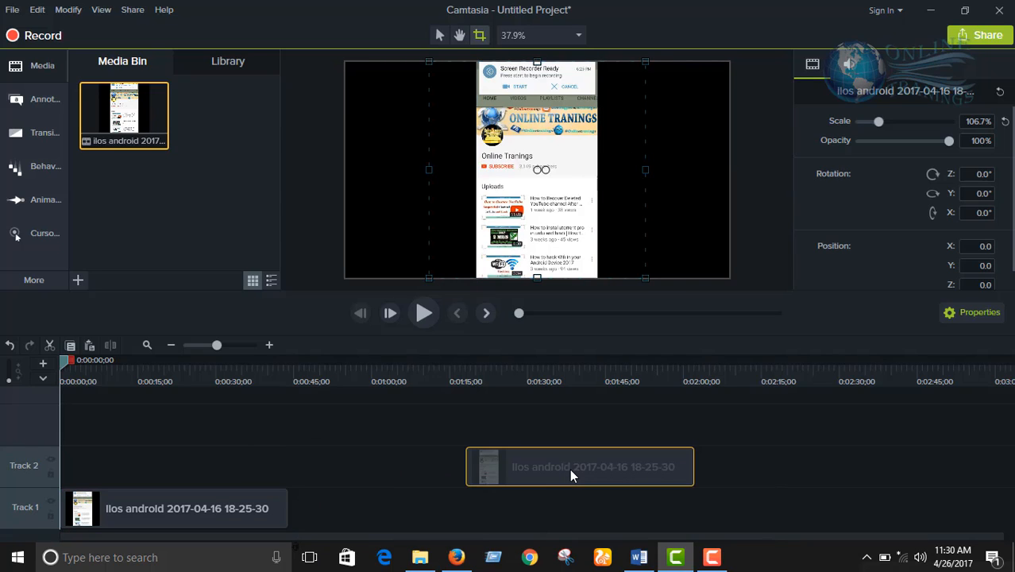
key("Delete")
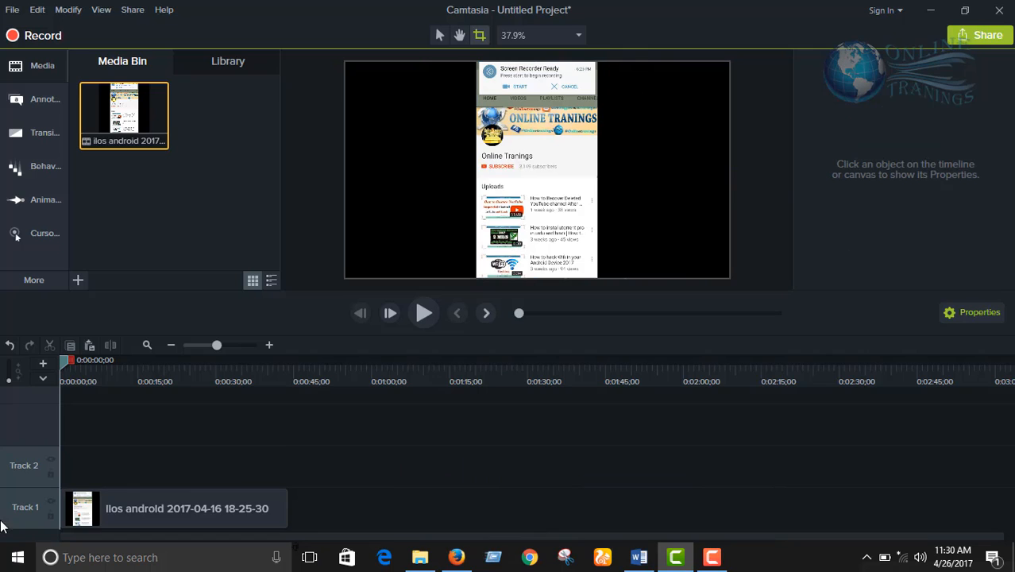
left_click(112, 490)
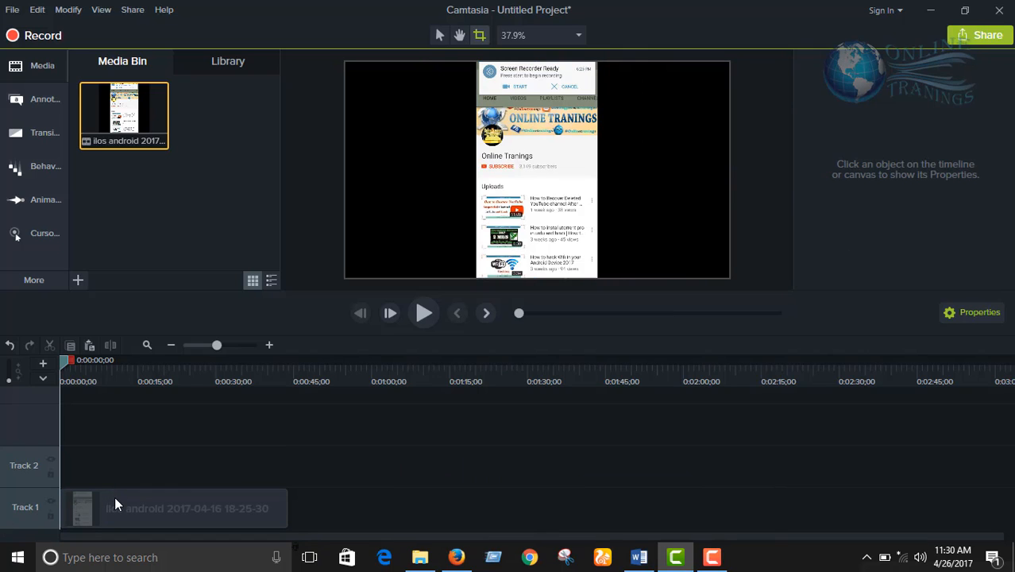
right_click(115, 497)
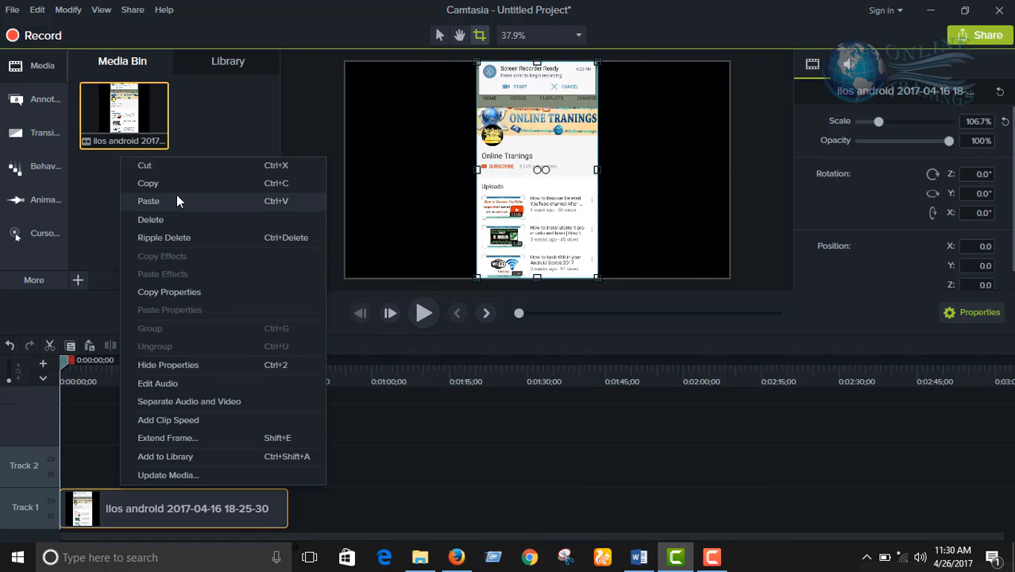
left_click(174, 187)
key("ctrl+v")
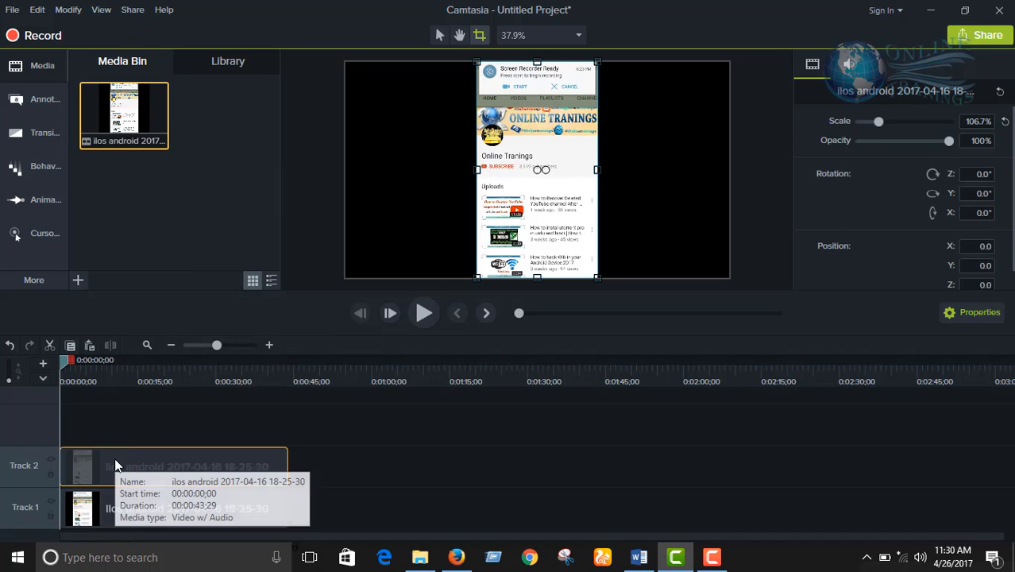
left_click_drag(115, 459, 562, 480)
Step: Enlarge the Track 1 clip to about 352.5% and position it at X 4.4, Y -76.7 to fill the canvas
left_click(534, 238)
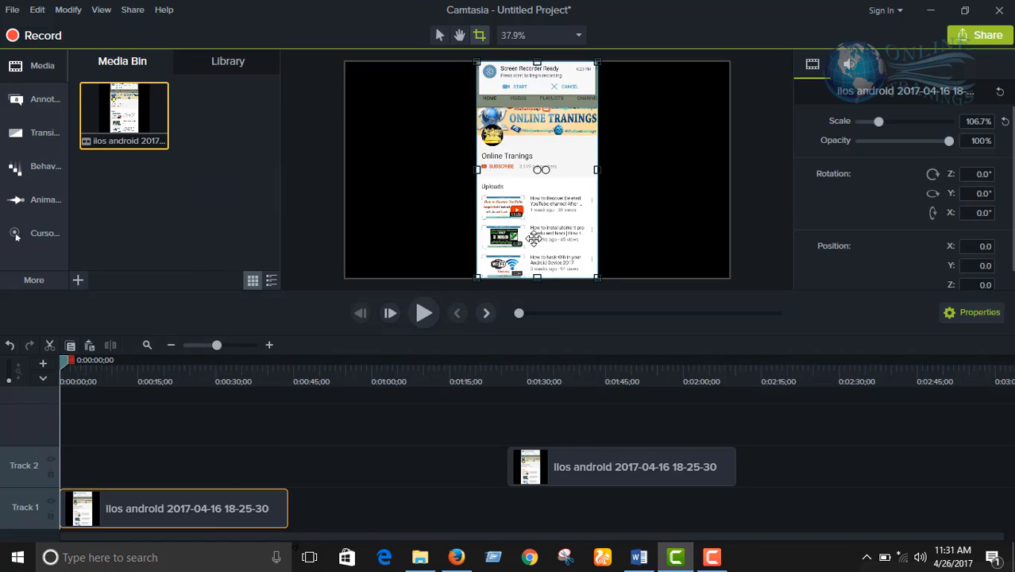
left_click_drag(477, 277, 479, 319)
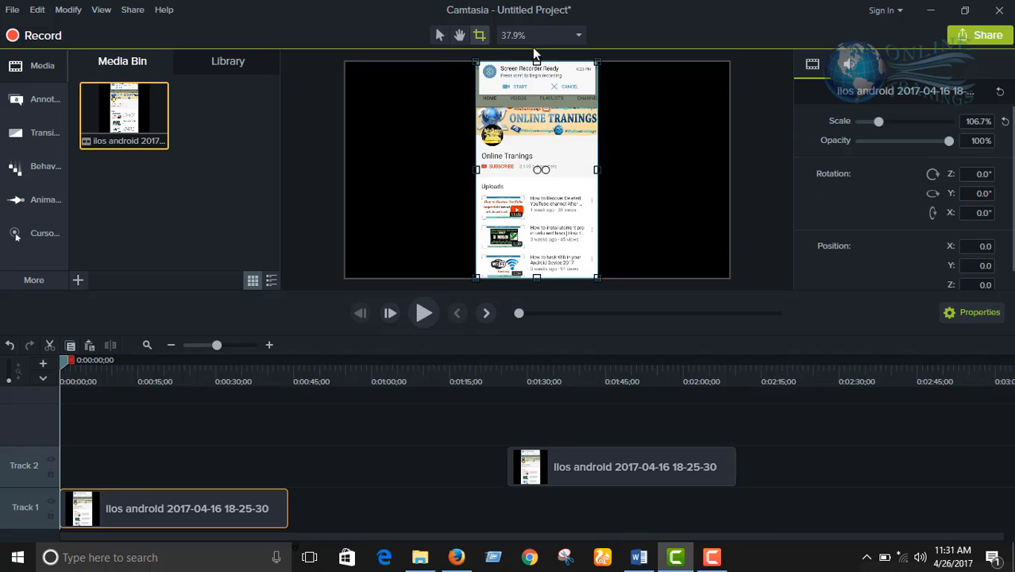
left_click(434, 35)
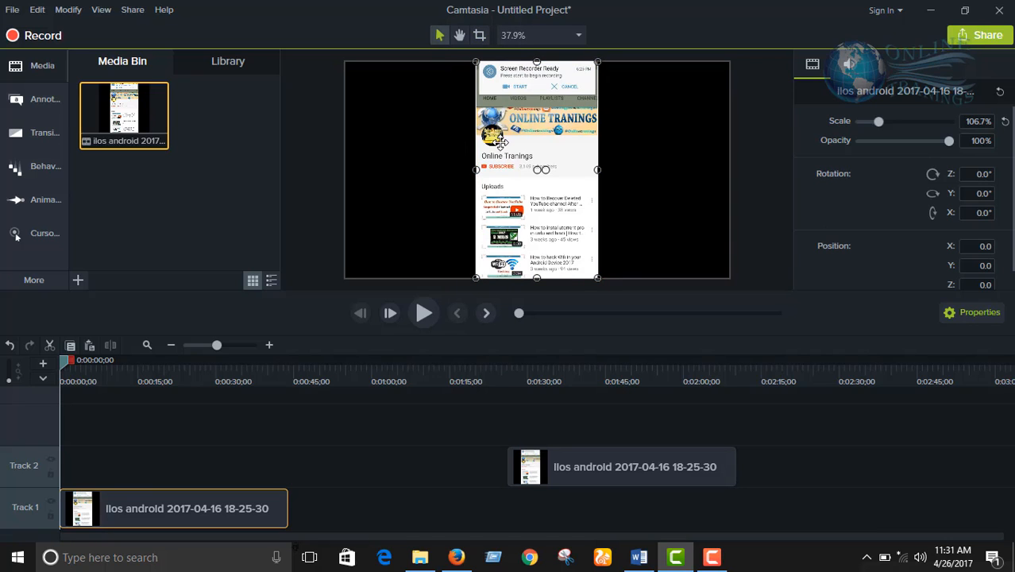
left_click_drag(476, 278, 351, 368)
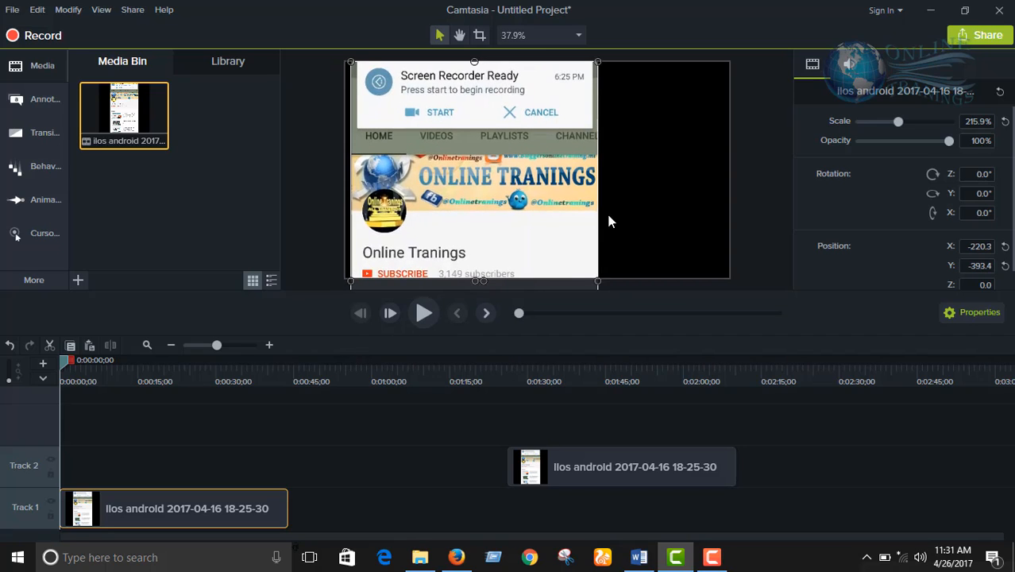
left_click_drag(600, 281, 754, 320)
left_click_drag(500, 188, 488, 99)
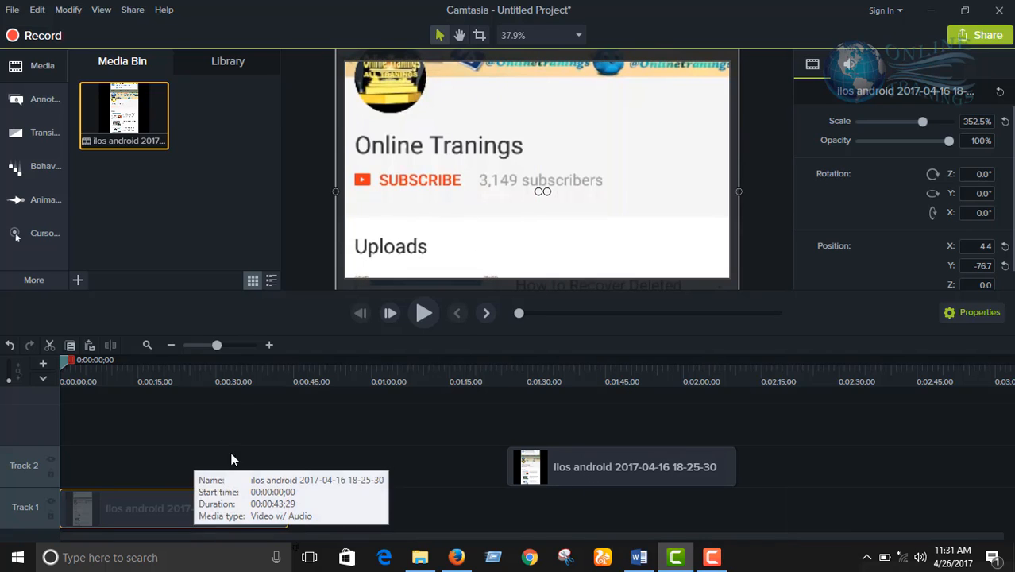
Step: Add a Blur annotation to Track 2 and make it span the full duration of the Track 1 clip
left_click(28, 105)
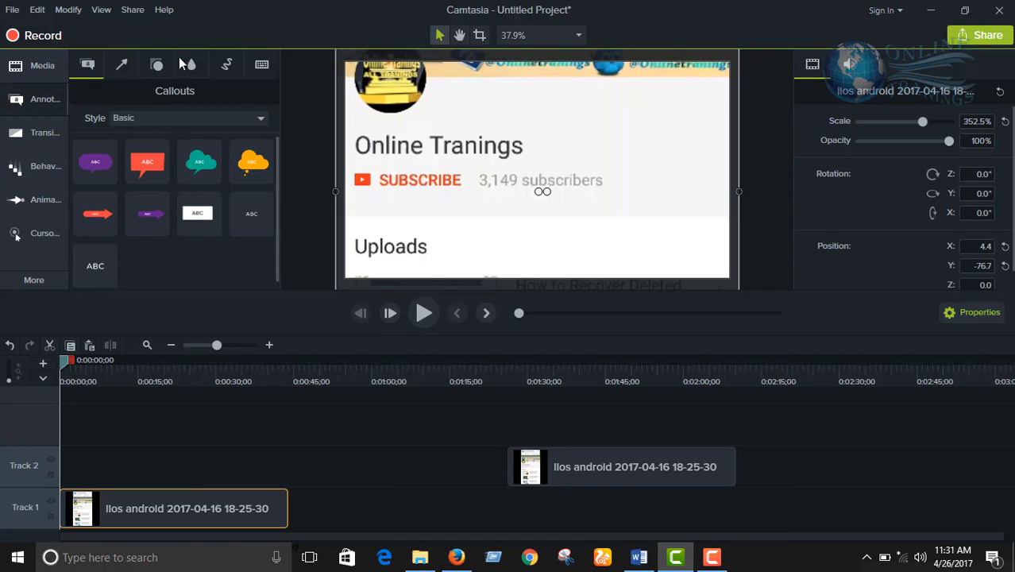
left_click(156, 67)
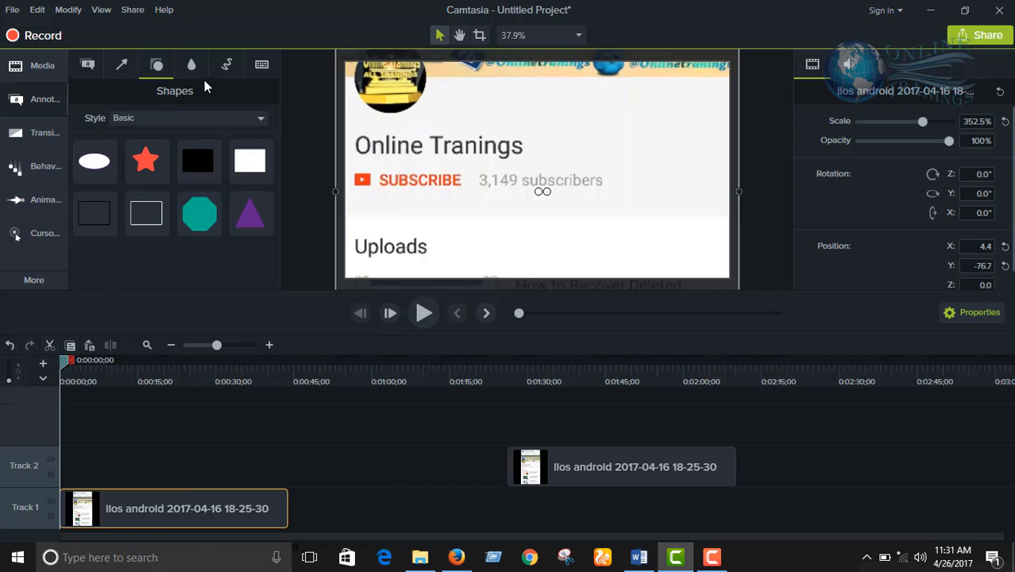
left_click(192, 66)
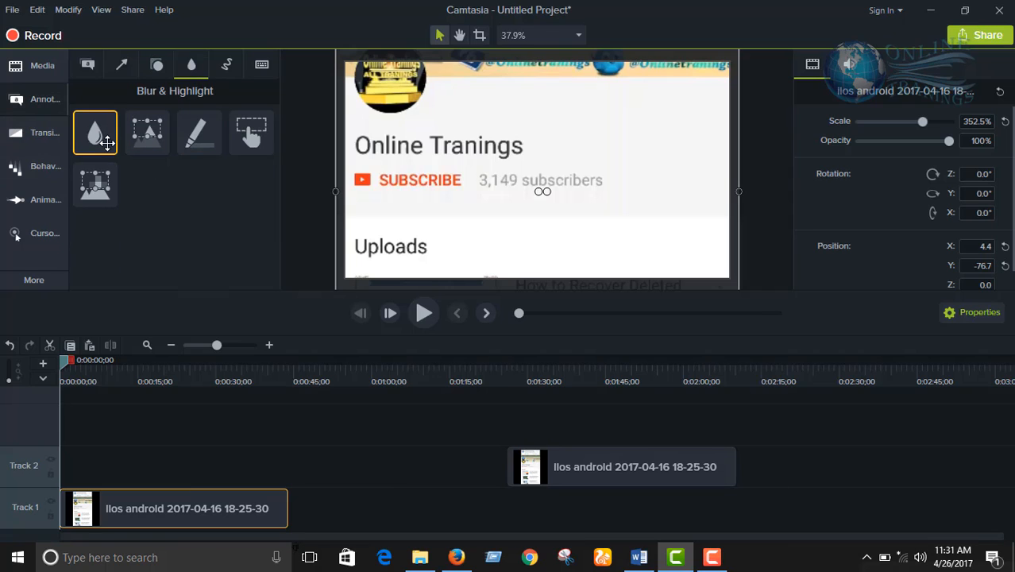
left_click_drag(147, 280, 139, 449)
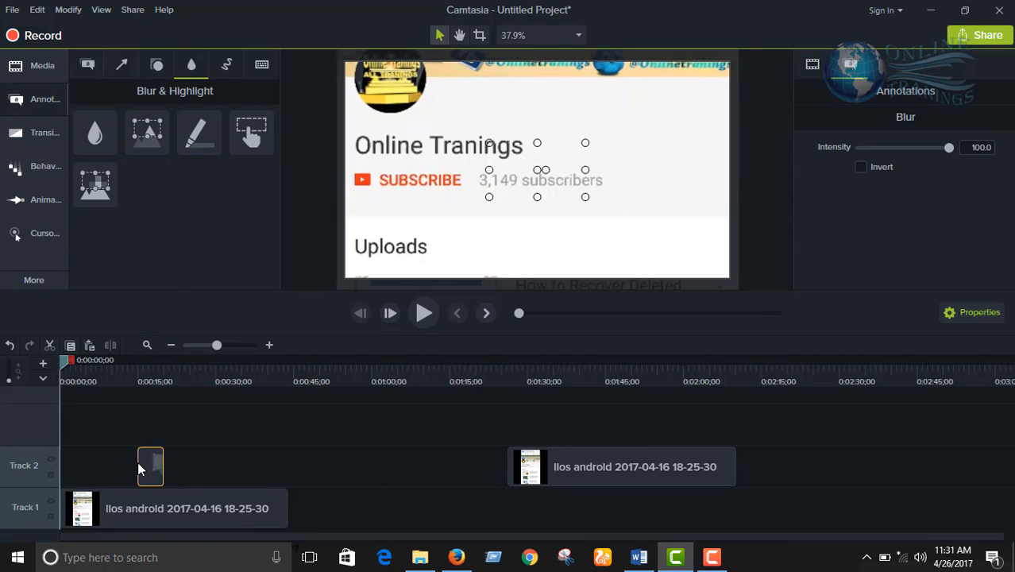
left_click_drag(156, 475, 286, 460)
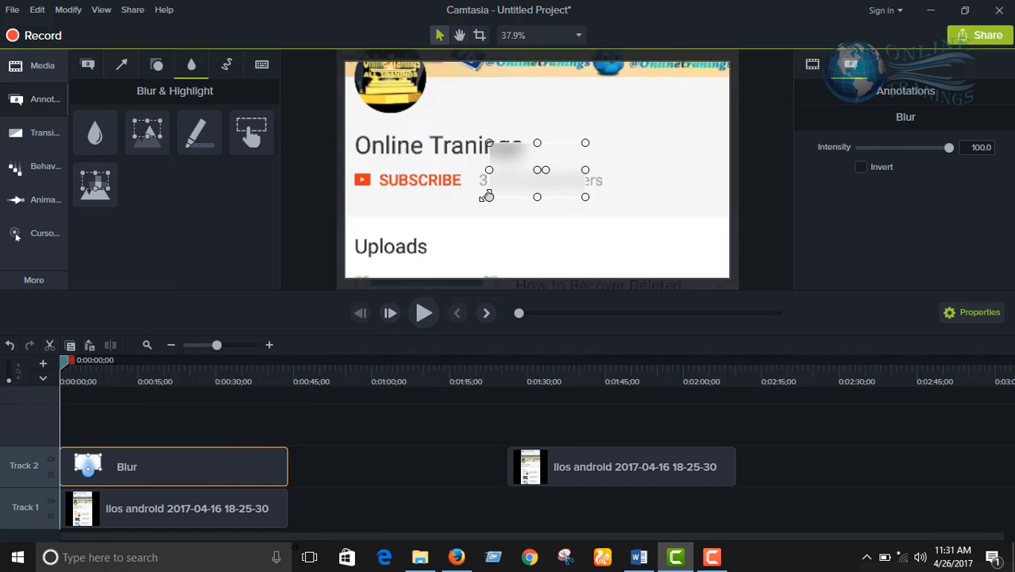
Step: Extend the blur region over the entire canvas and set its intensity to 52.5
mouse_move(489, 197)
left_mouse_down()
mouse_move(409, 263)
mouse_move(330, 292)
left_mouse_up()
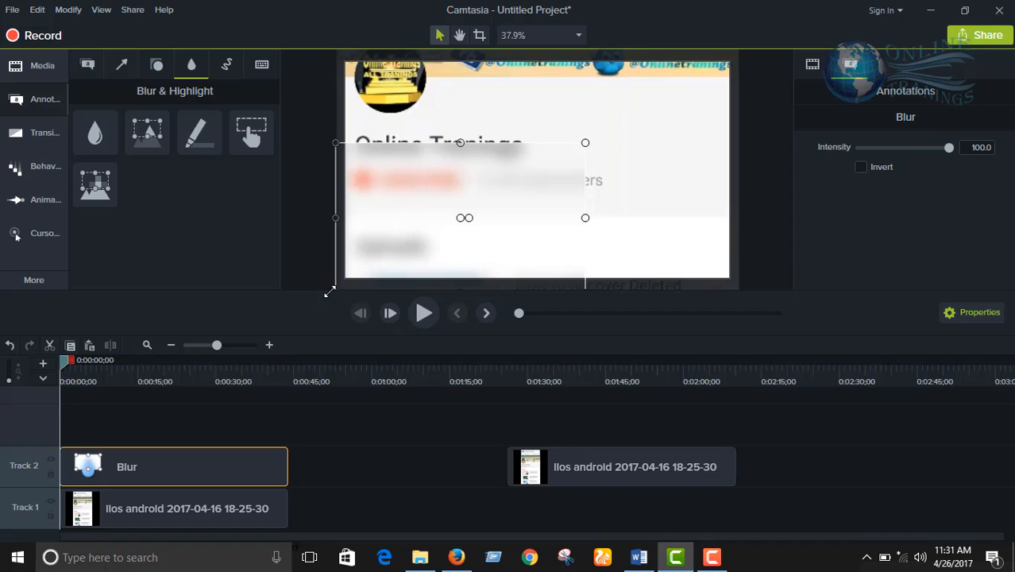
left_click_drag(589, 138, 739, 33)
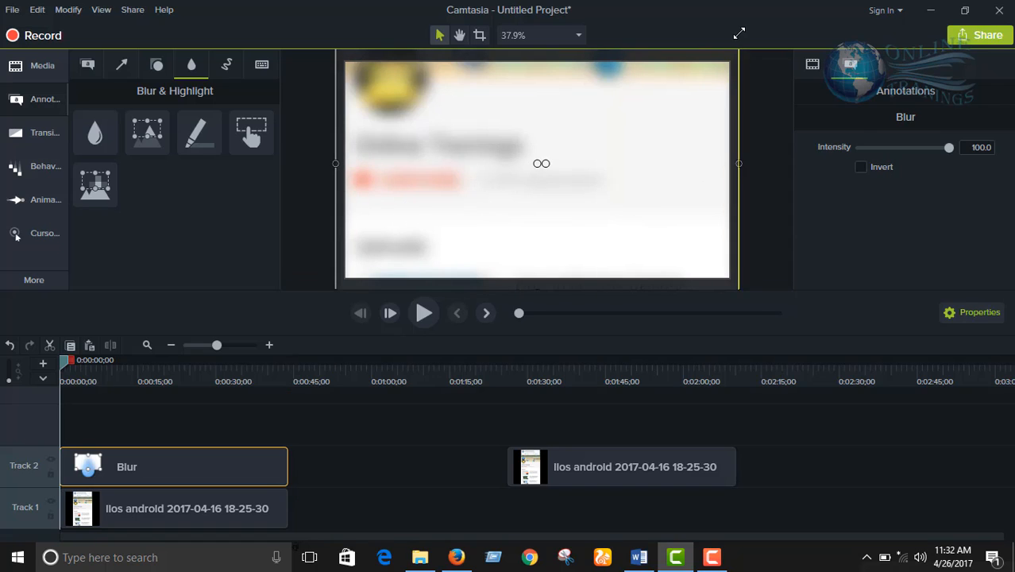
left_click(920, 146)
left_click_drag(920, 146, 908, 150)
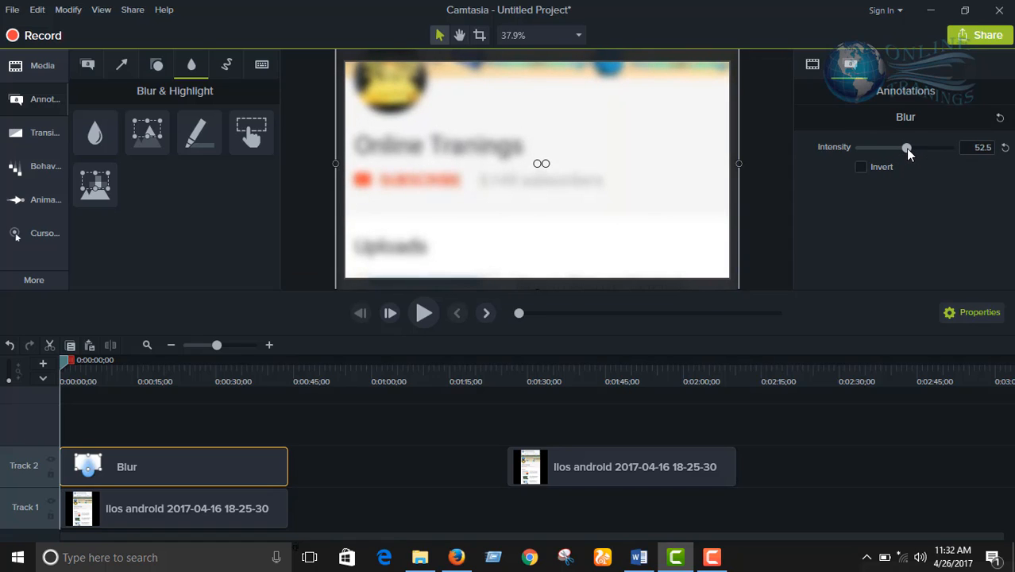
Step: Move the cropped copy to the start of Track 3, above the blur, and set the blur intensity to 60.8
left_click_drag(601, 476, 85, 451)
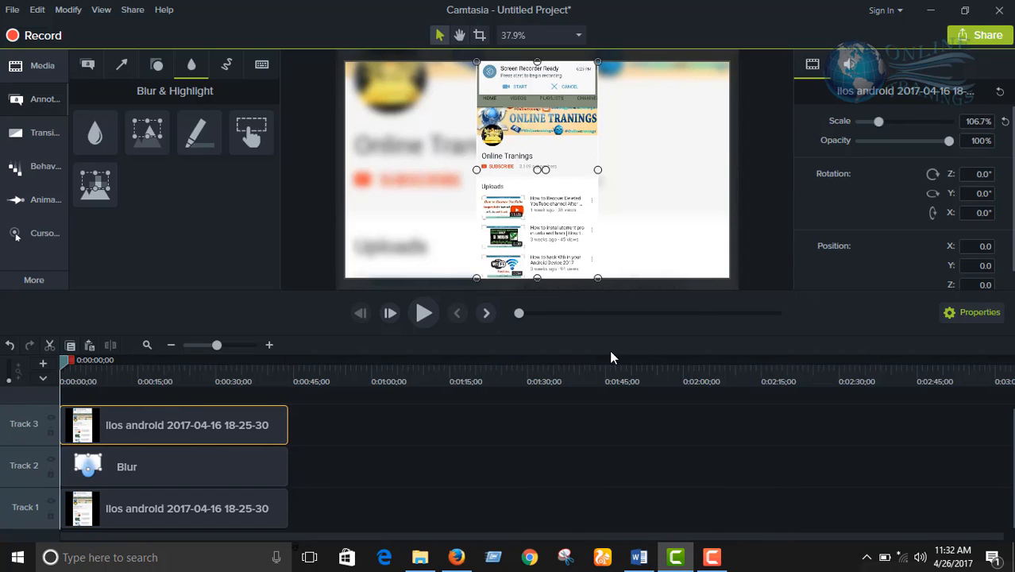
left_click(284, 469)
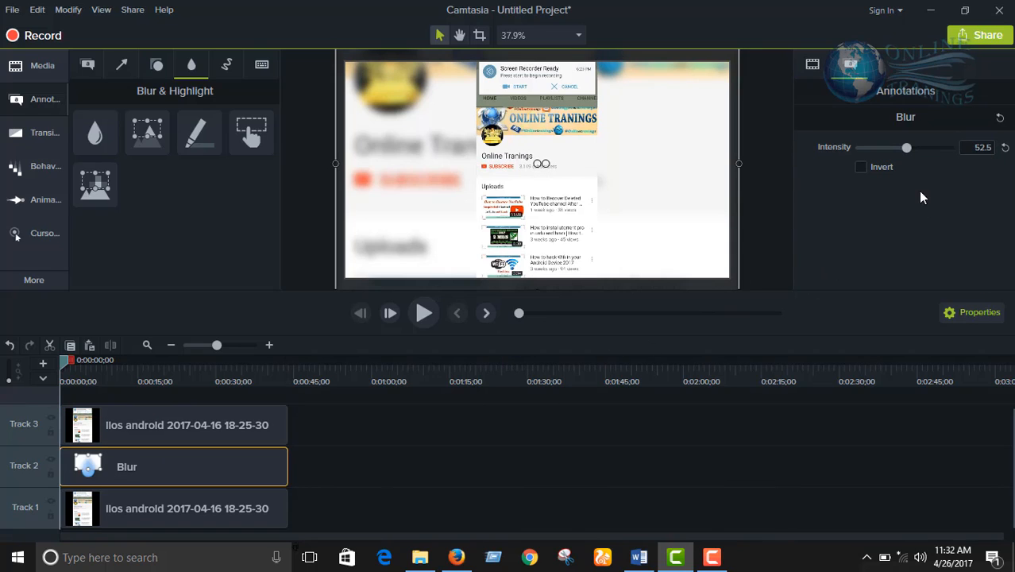
left_click_drag(907, 151, 913, 153)
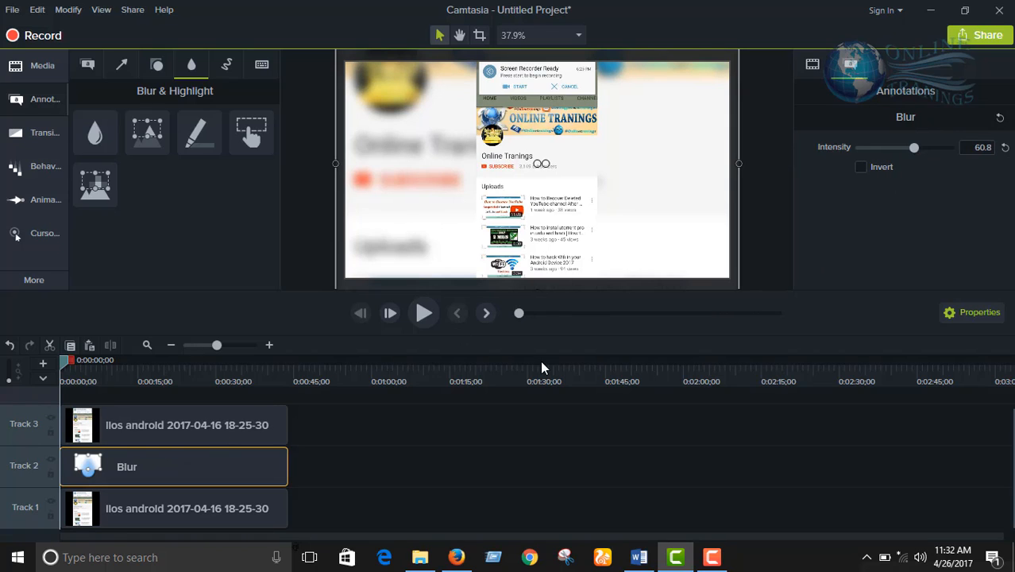
Step: Play the composition from the start to preview the blurred background, pausing at about 0:00:19
left_click(427, 319)
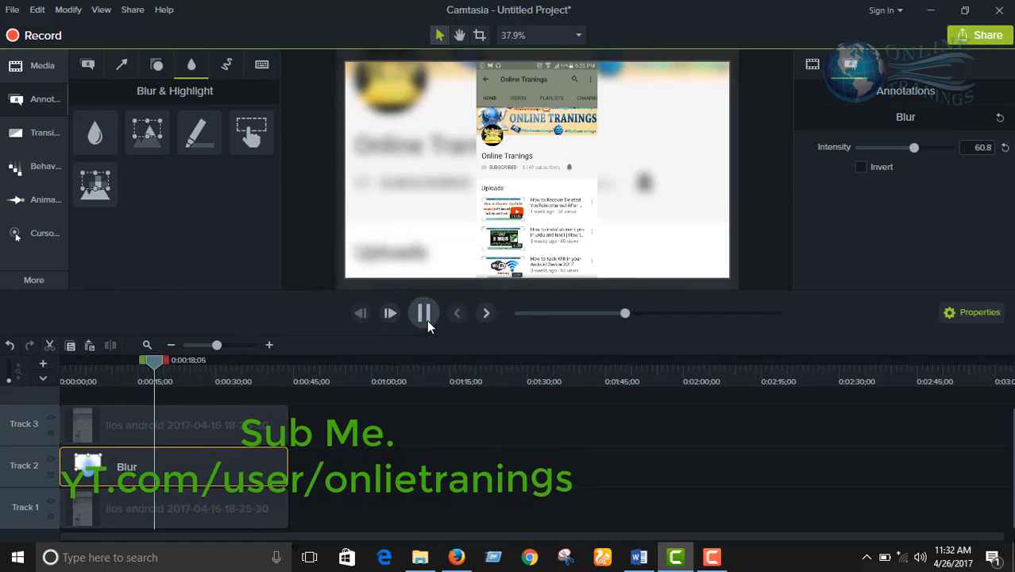
left_click(425, 314)
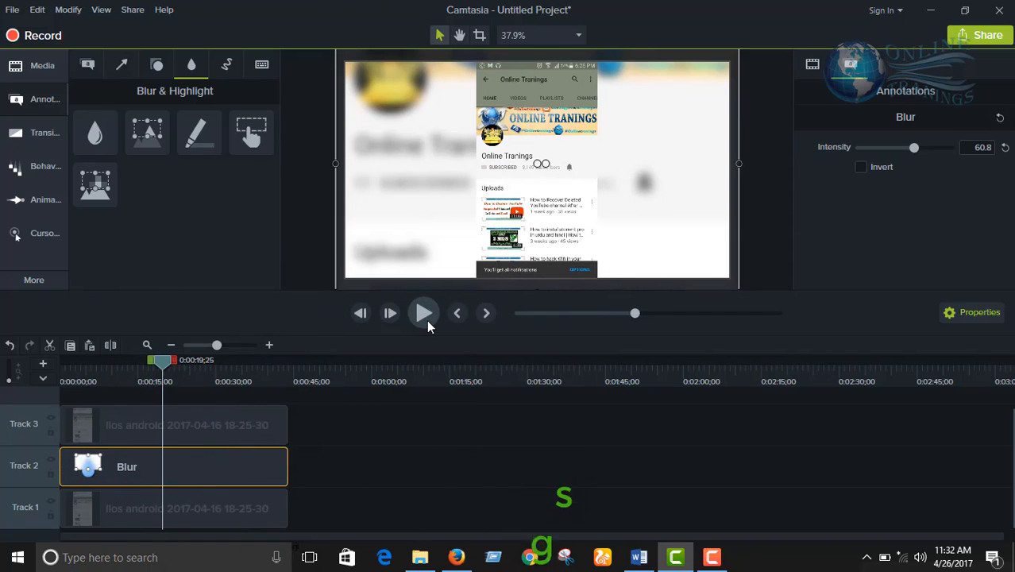
Step: Import the "green background white hand click new" video from the Green Screen folder into the project media
left_click(38, 66)
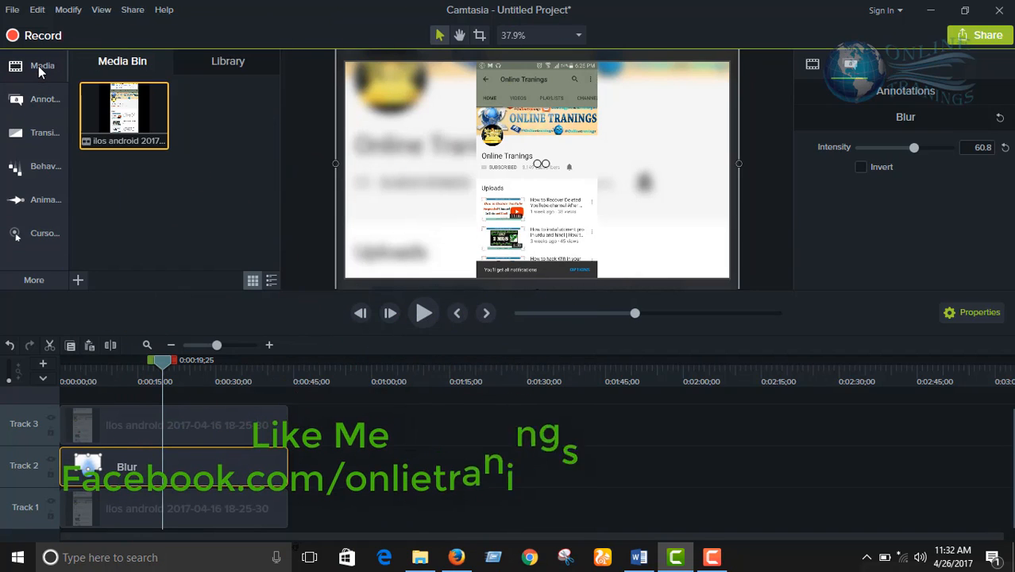
right_click(197, 163)
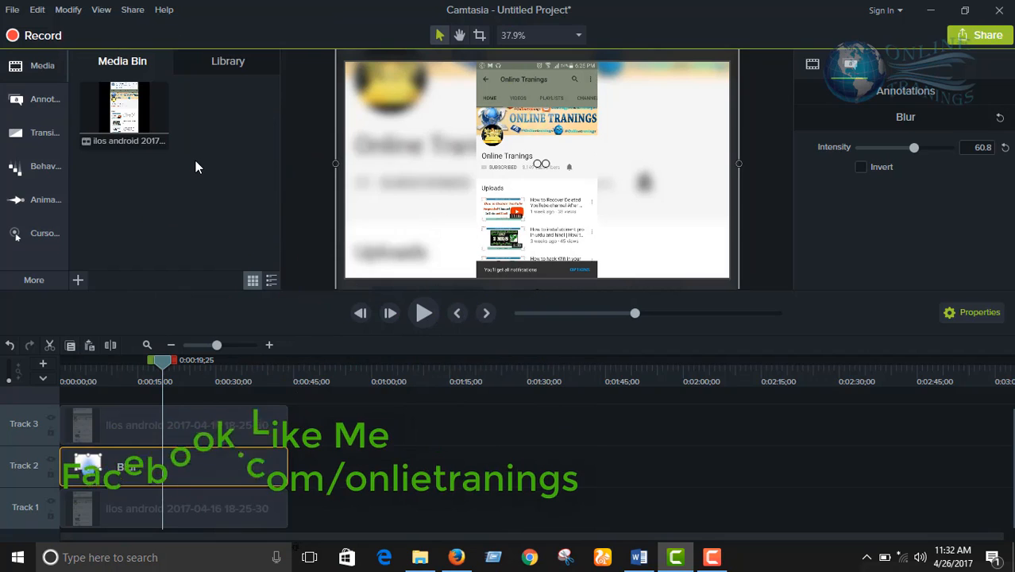
left_click(219, 175)
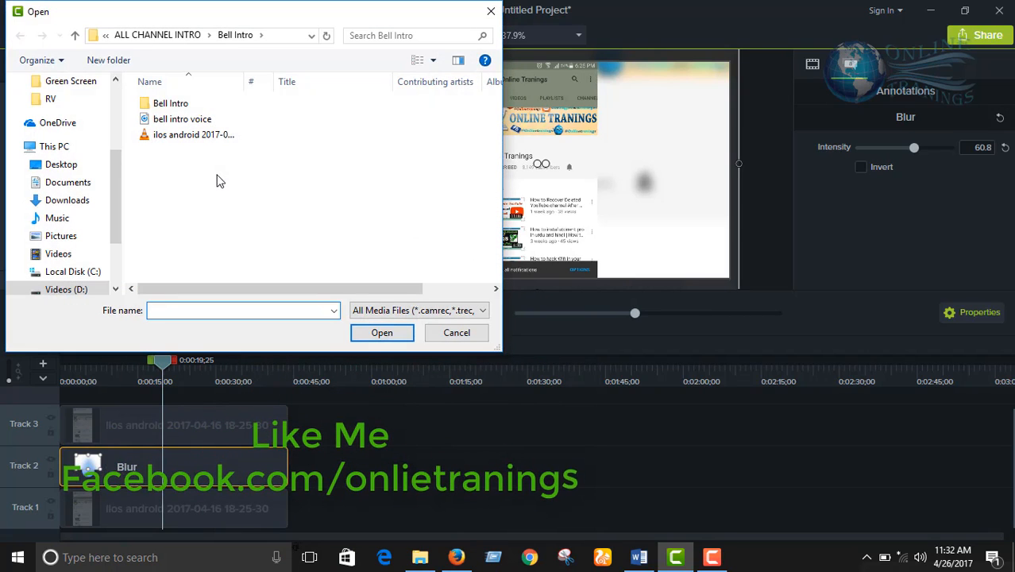
left_click(74, 36)
double_click(366, 155)
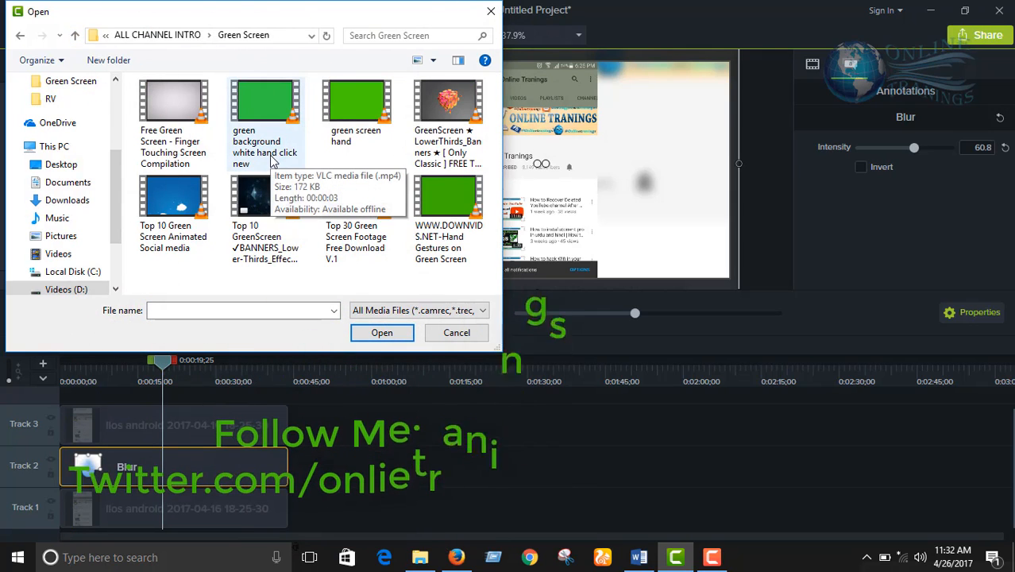
double_click(275, 118)
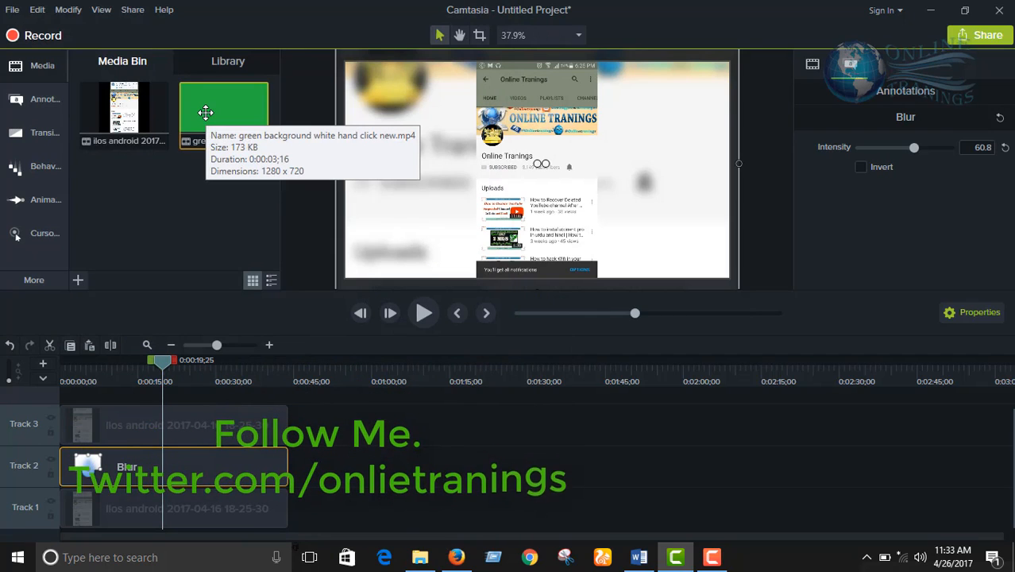
Step: Place the green-background hand clip on a new Track 4 so that it ends at the playhead at 0:00:19;25
left_click(46, 379)
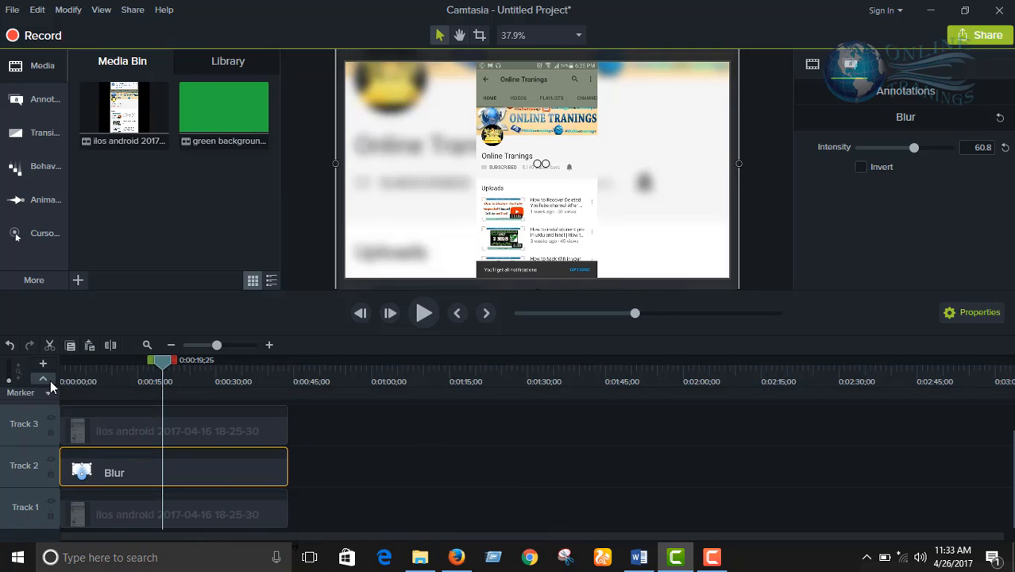
left_click(50, 379)
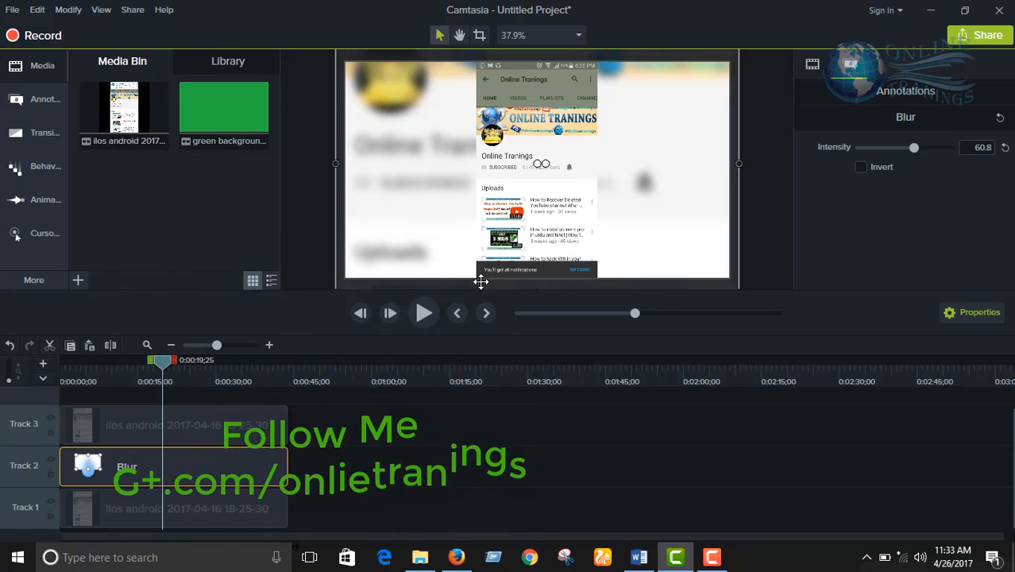
left_click_drag(482, 276, 484, 231)
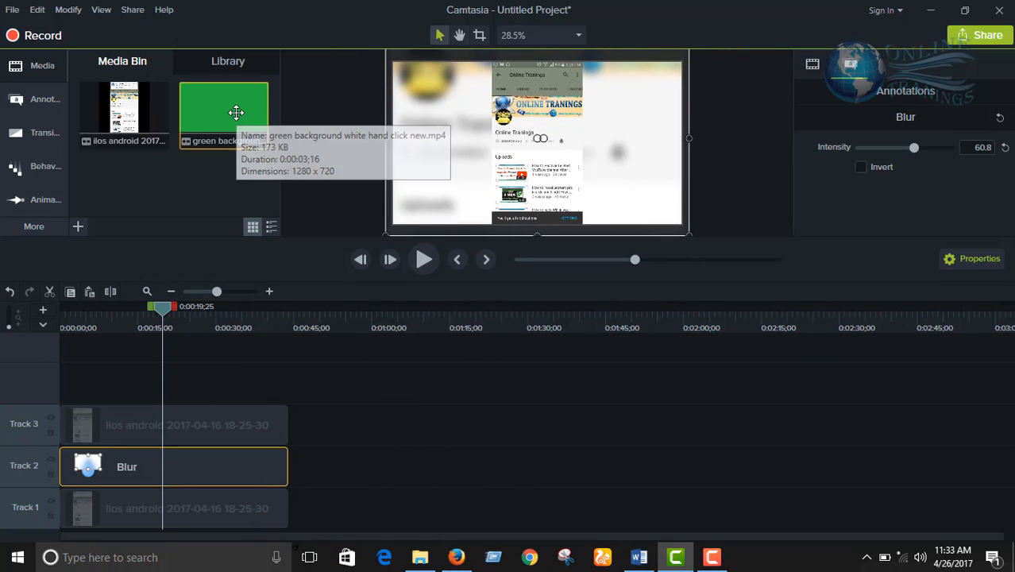
left_click_drag(237, 139, 148, 387)
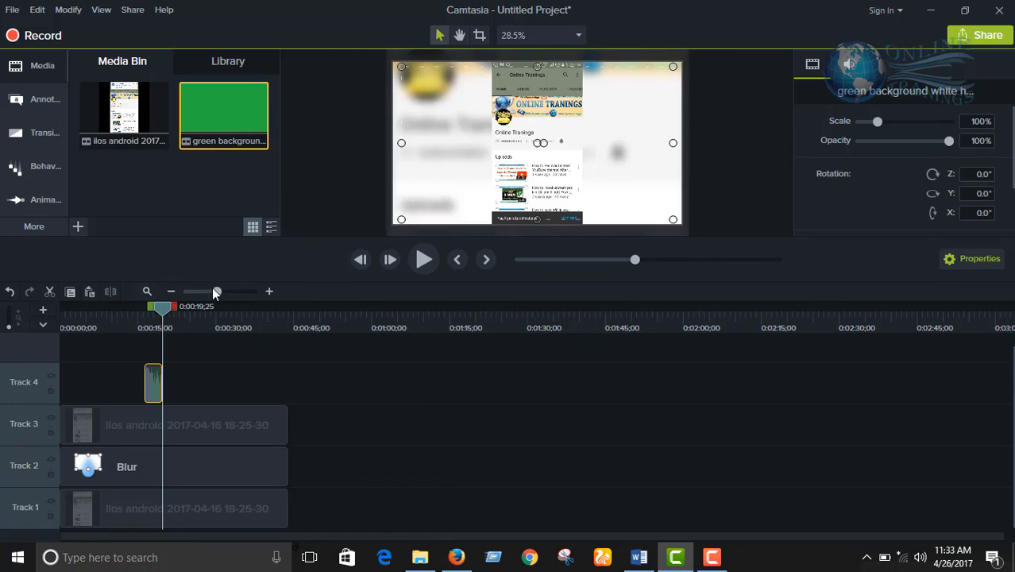
left_click_drag(216, 294, 227, 294)
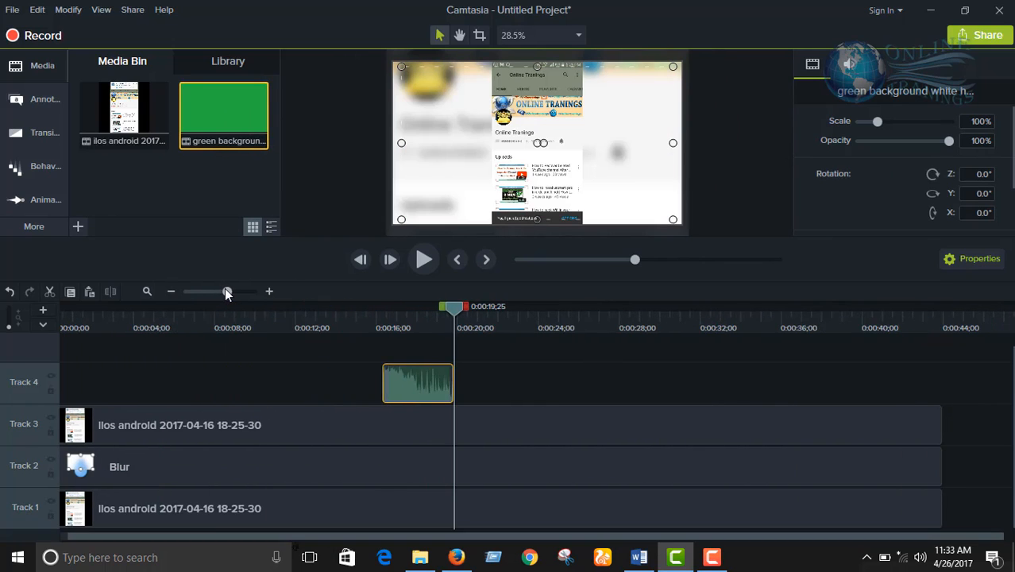
Step: Silence the hand clip on Track 4 by lowering its audio level all the way
right_click(401, 375)
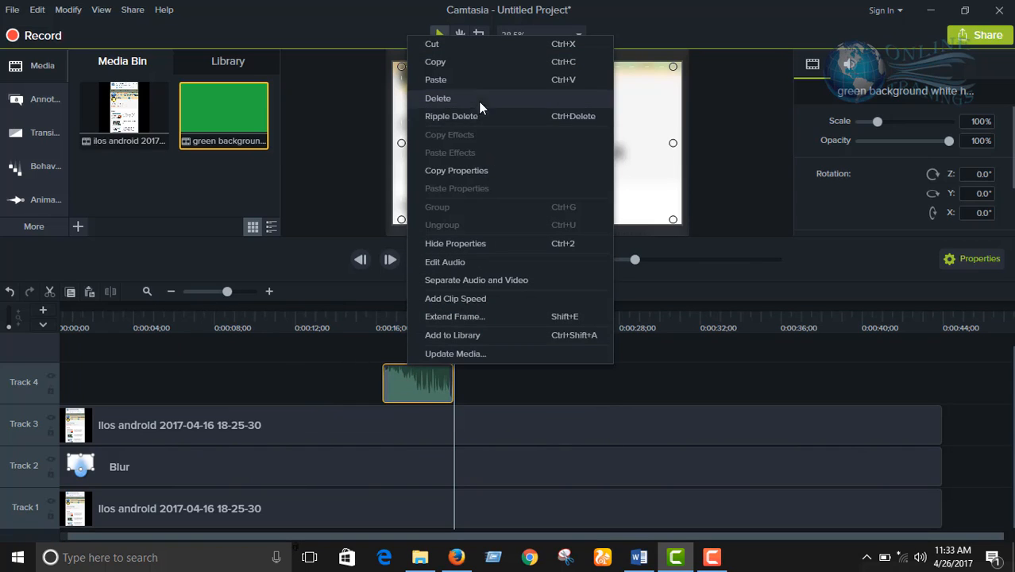
left_click(469, 262)
left_click_drag(408, 379, 408, 436)
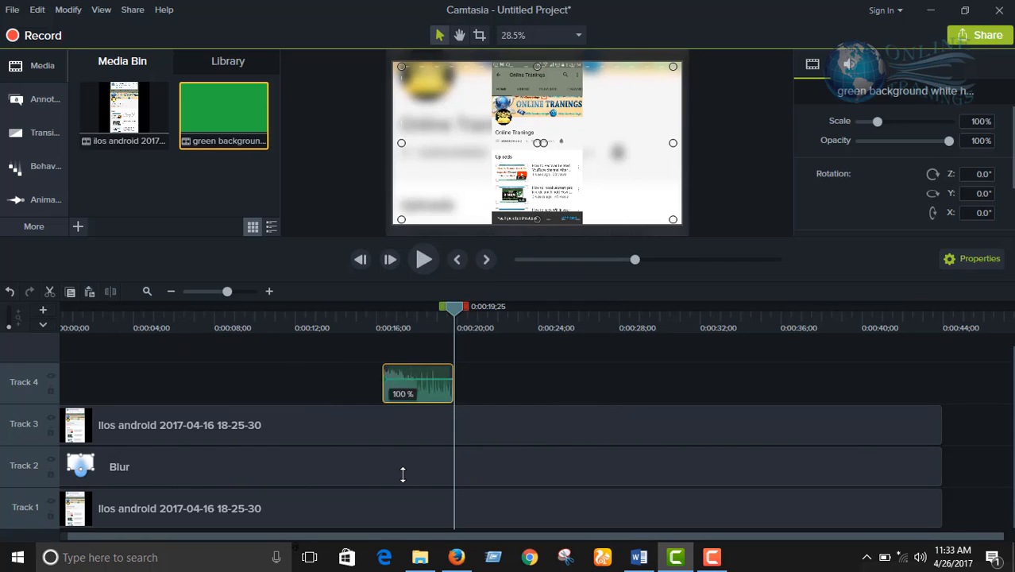
Step: Play the hand clip to about 0:00:18;03 and enlarge it to 110.6% to span the canvas width
left_click(374, 315)
left_click(417, 264)
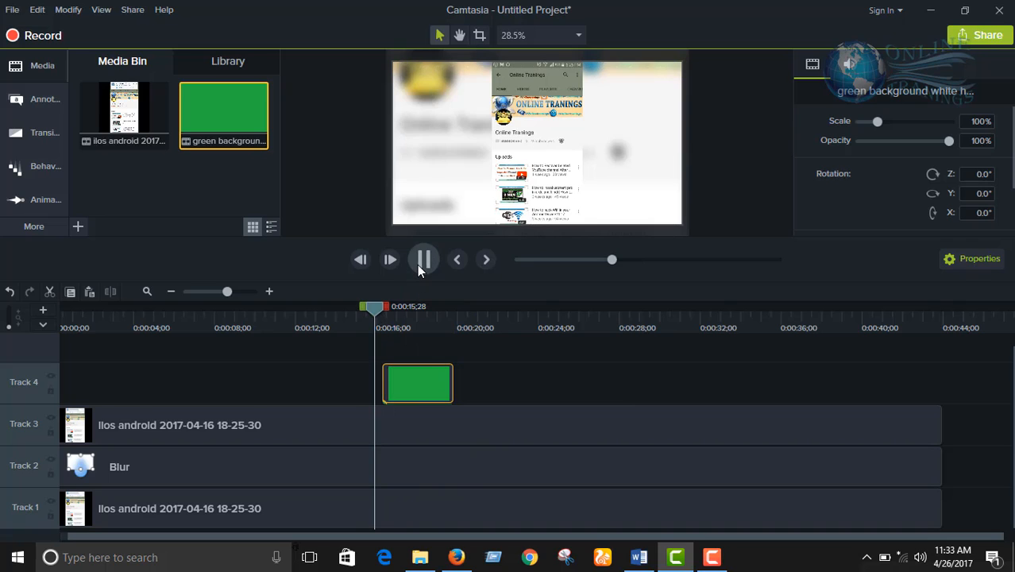
left_click(418, 263)
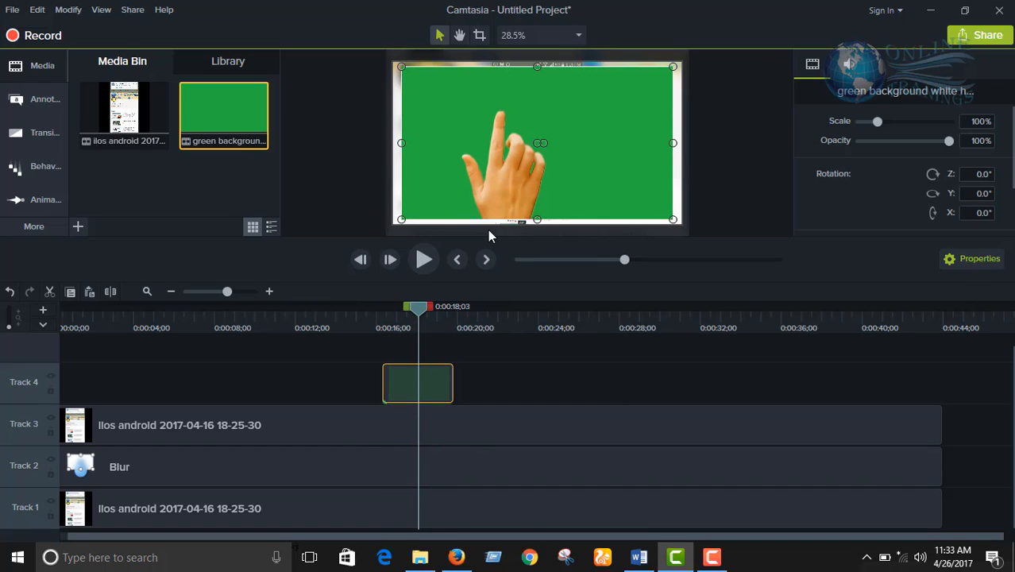
left_click_drag(538, 220, 537, 228)
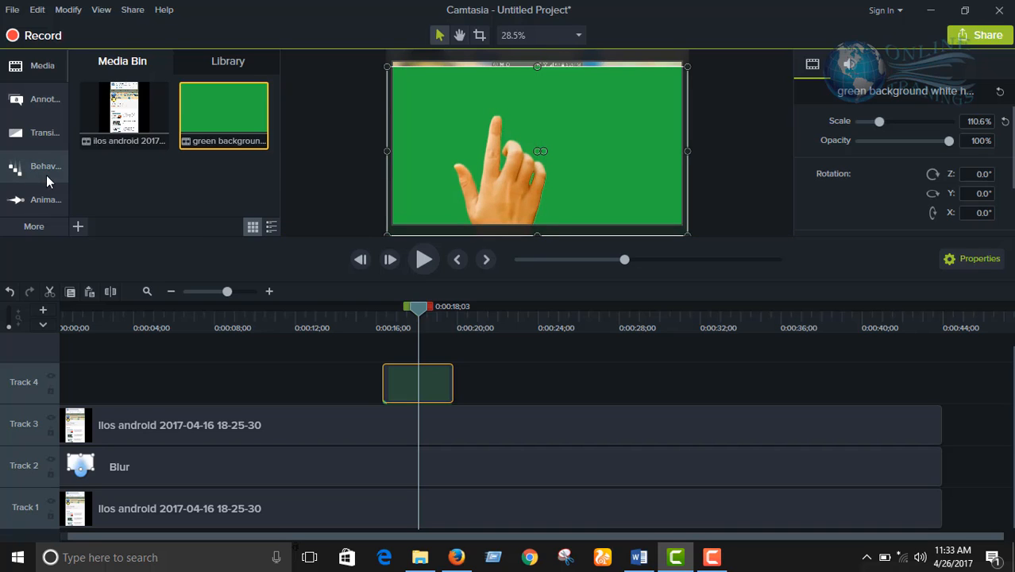
Step: Apply the Remove a Color visual effect to the hand clip with green as the color and 72% tolerance
left_click(46, 224)
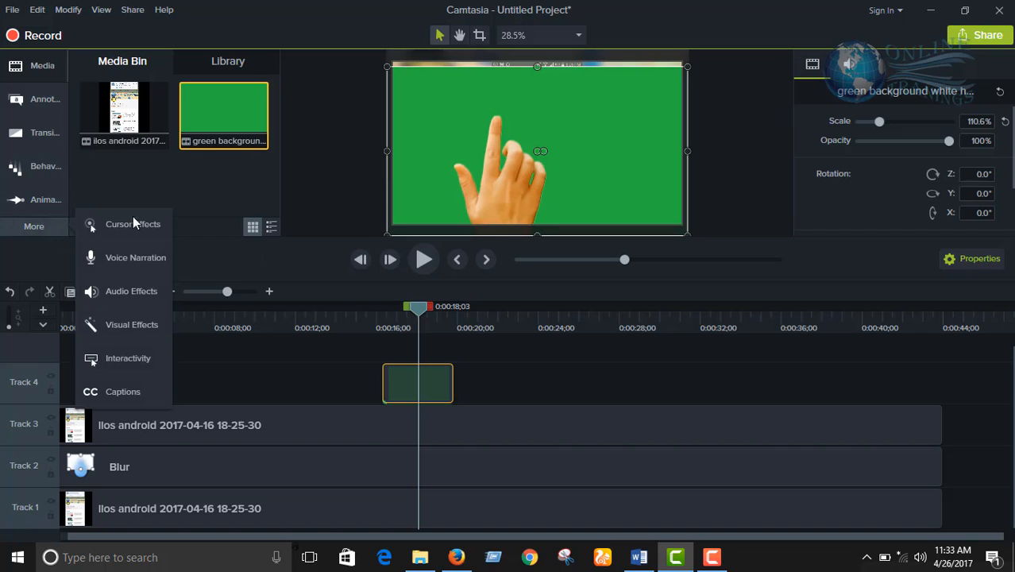
left_click(129, 339)
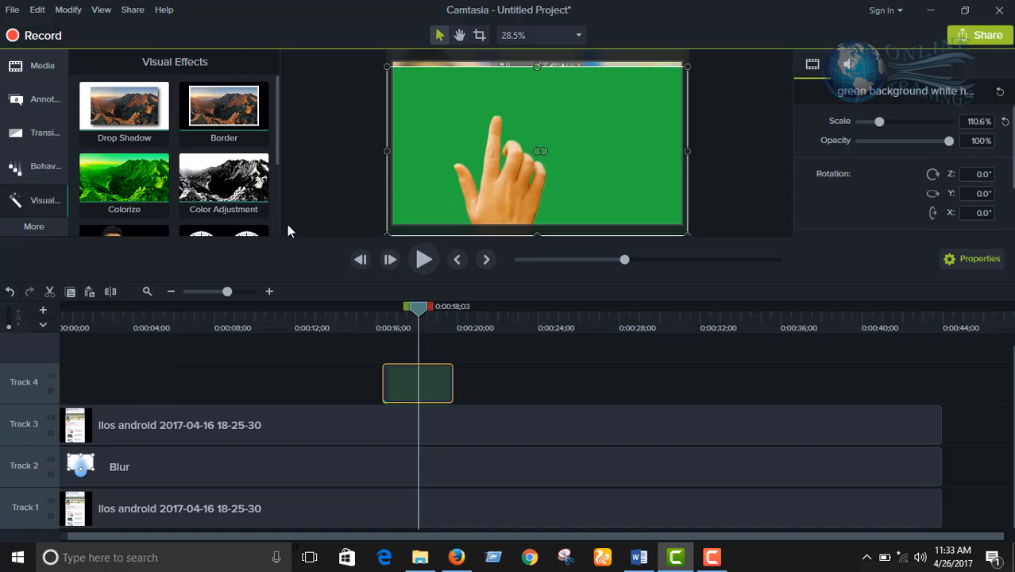
left_click_drag(299, 240, 299, 271)
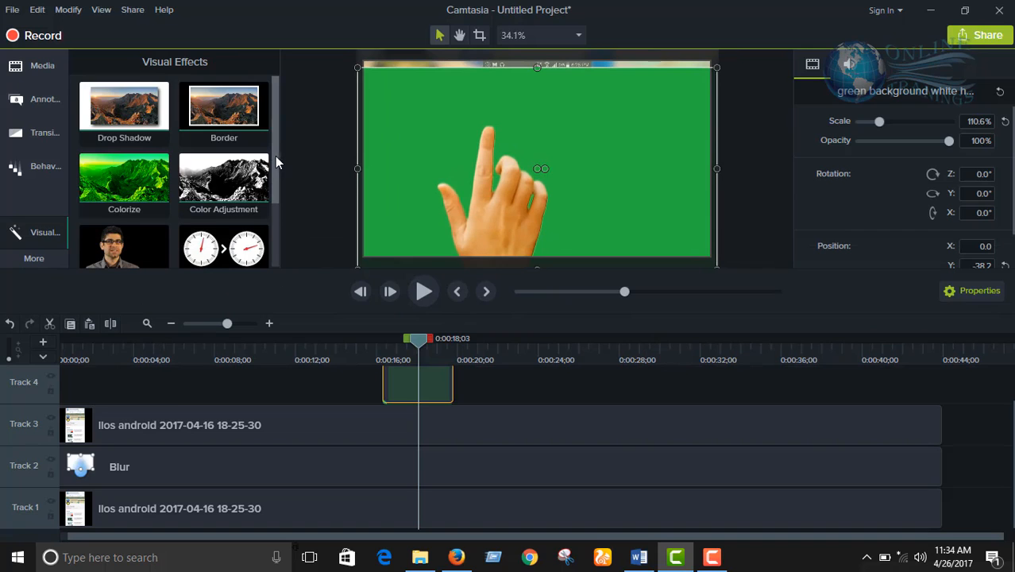
left_click_drag(273, 157, 277, 199)
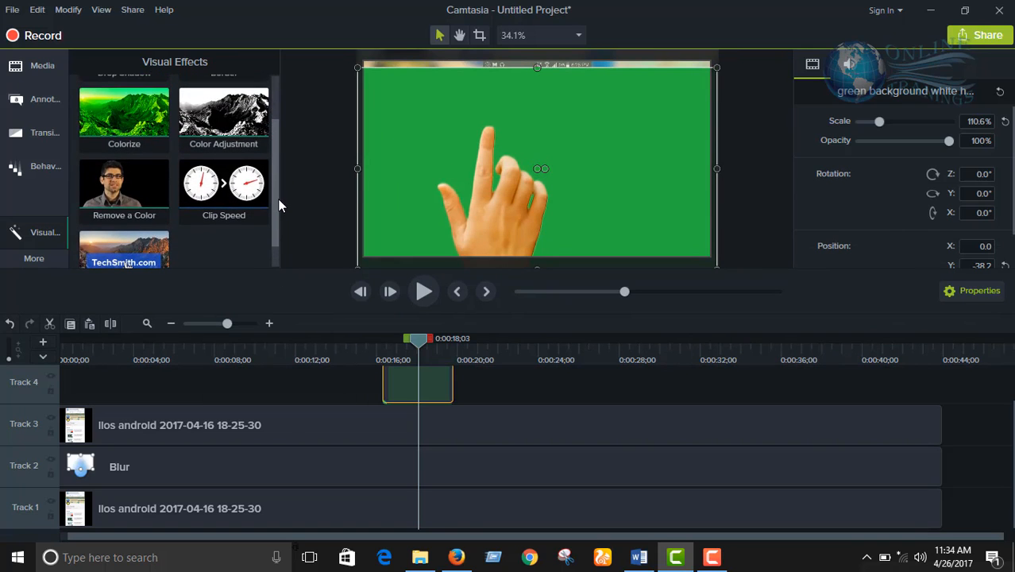
left_click_drag(158, 201, 410, 373)
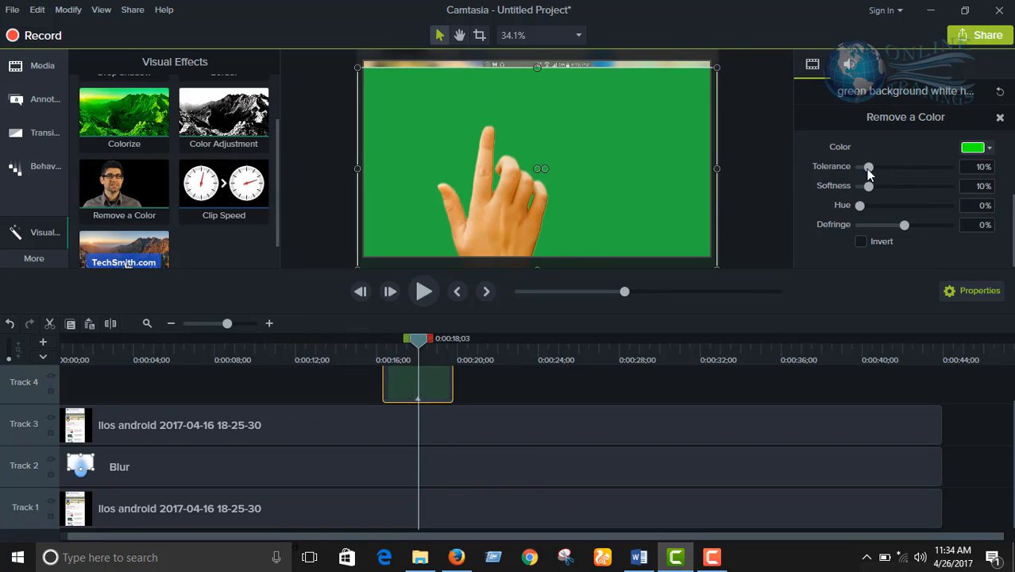
left_click_drag(869, 169, 923, 183)
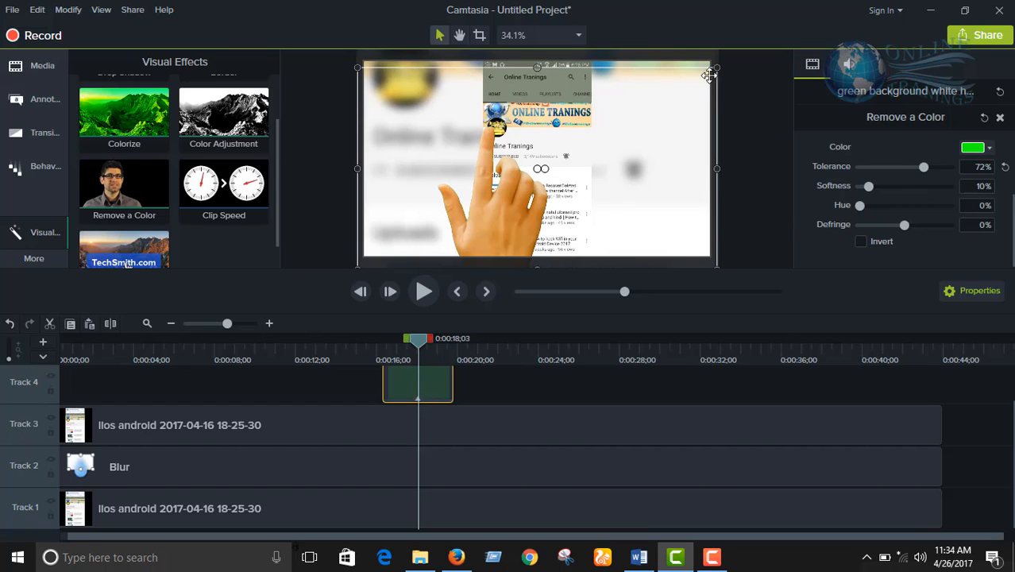
Step: Shrink the hand clip and move it into the lower-left area of the canvas, clear of the phone recording
left_click_drag(717, 68, 555, 158)
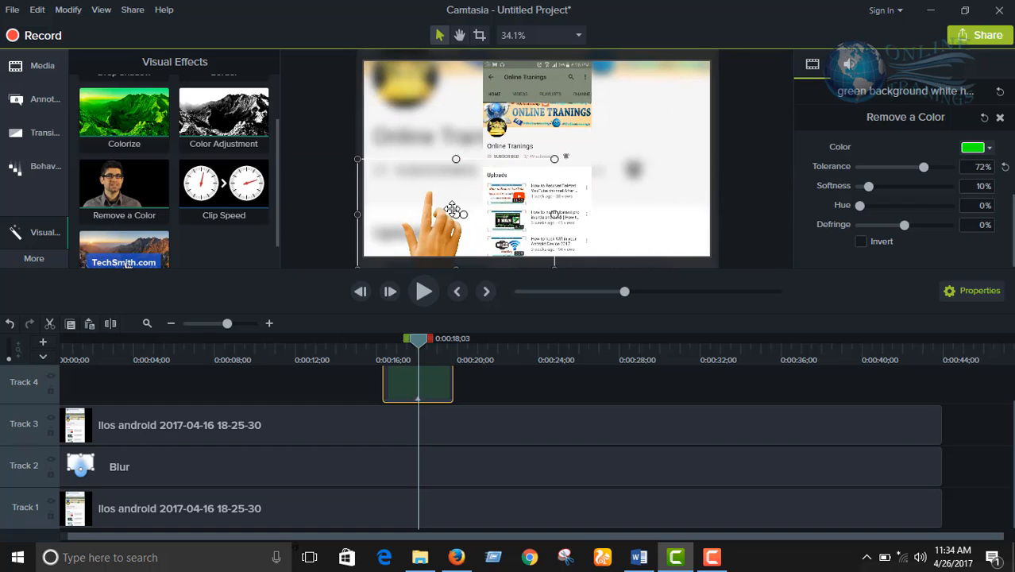
mouse_move(435, 196)
left_mouse_down()
mouse_move(473, 170)
mouse_move(502, 168)
mouse_move(419, 199)
left_mouse_up()
Step: Enlarge the Track 3 phone recording to 167.7%, keeping the SUBSCRIBED label and bell in view on the canvas
left_click(565, 177)
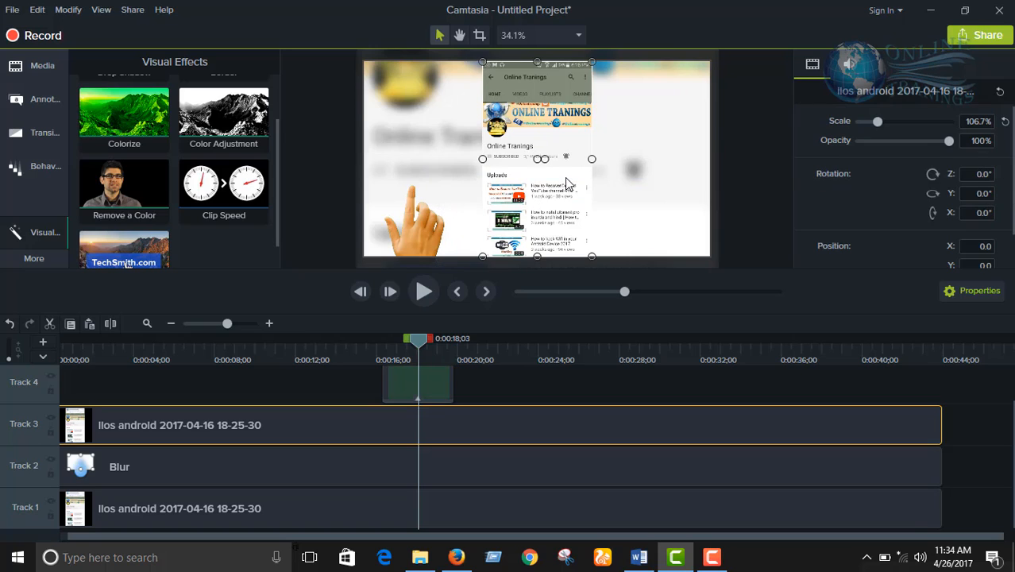
left_click_drag(537, 258, 548, 318)
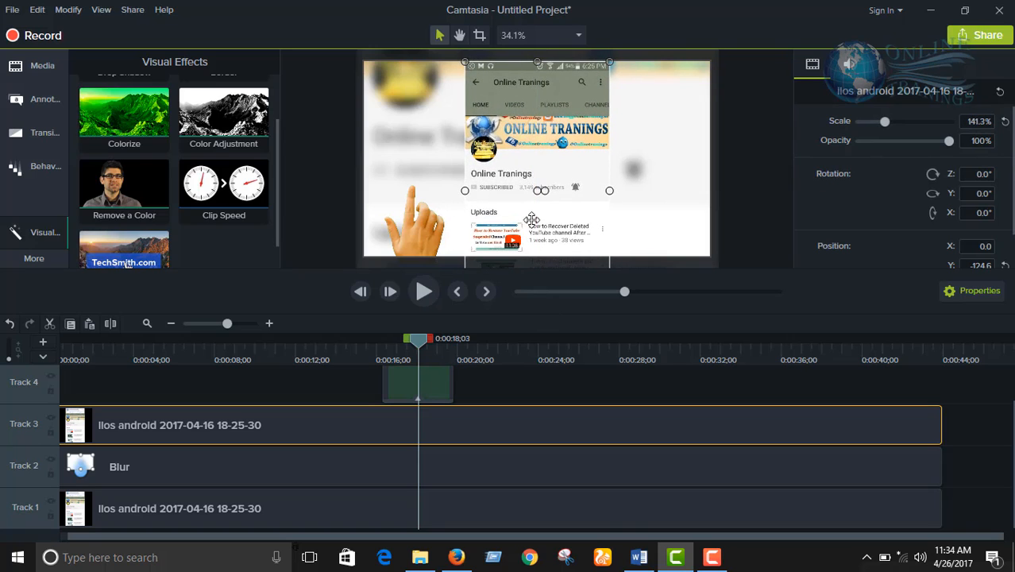
left_click_drag(536, 48, 531, 9)
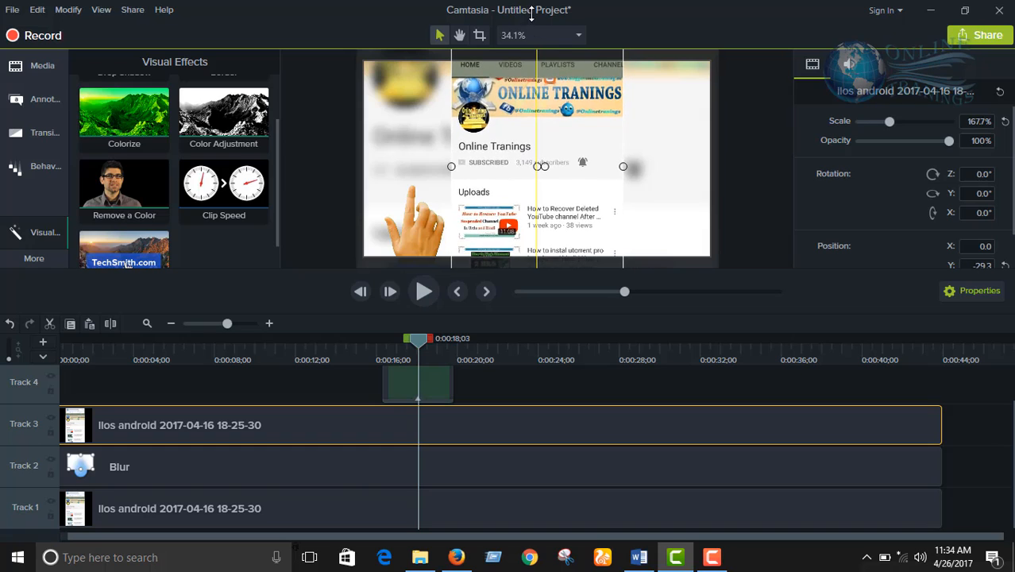
Step: Position the hand at 73% scale with its finger at the SUBSCRIBED label, X -83.1 and Y -121.2, checking the tap in playback
left_click_drag(418, 236, 485, 231)
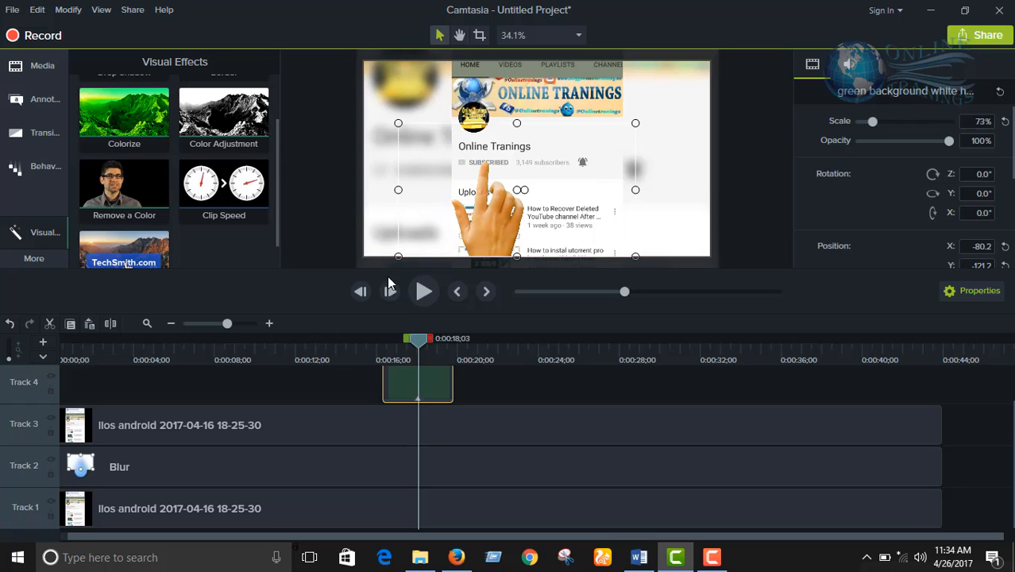
left_click(360, 352)
left_click(410, 304)
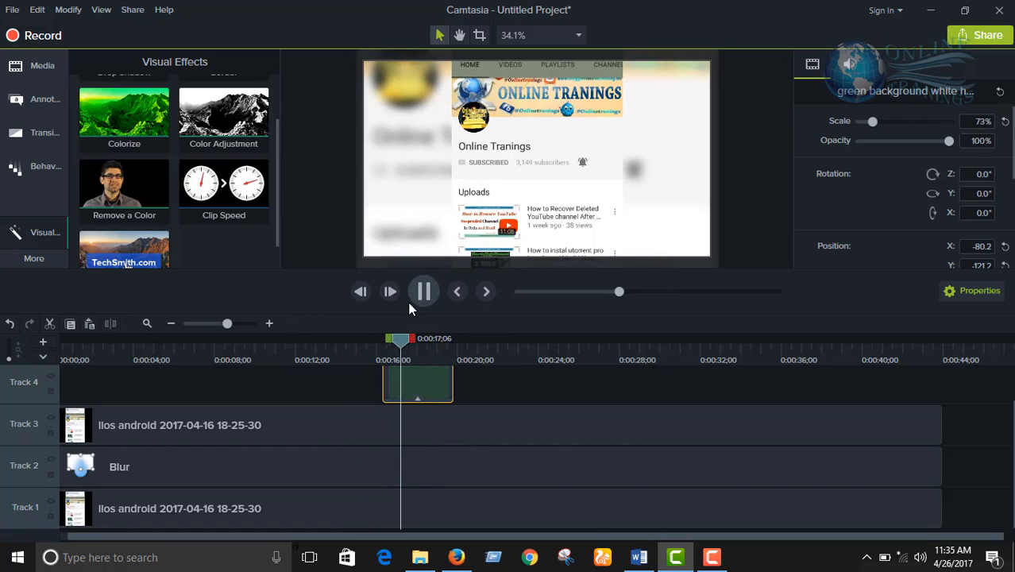
left_click(410, 306)
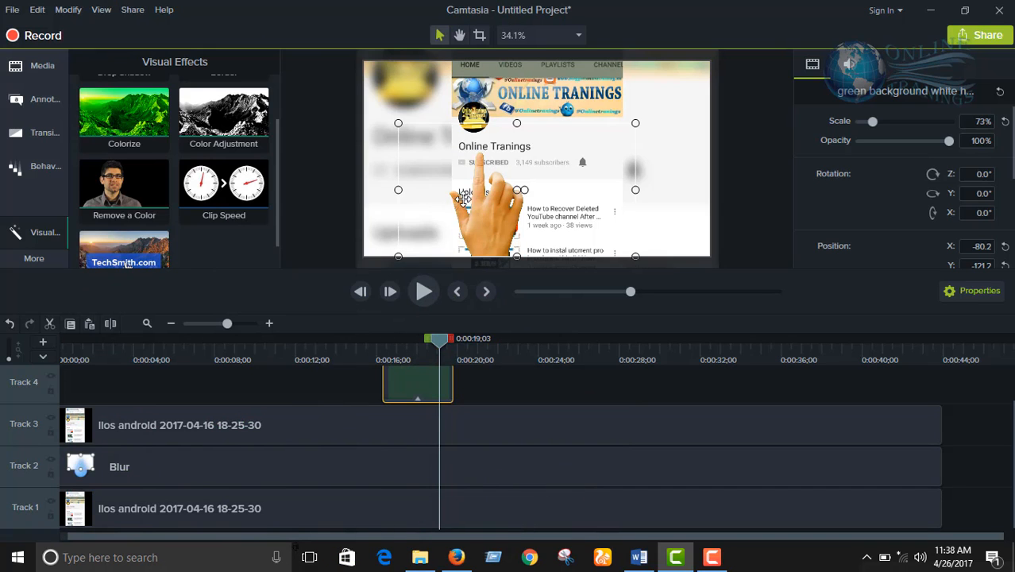
left_click_drag(463, 199, 471, 203)
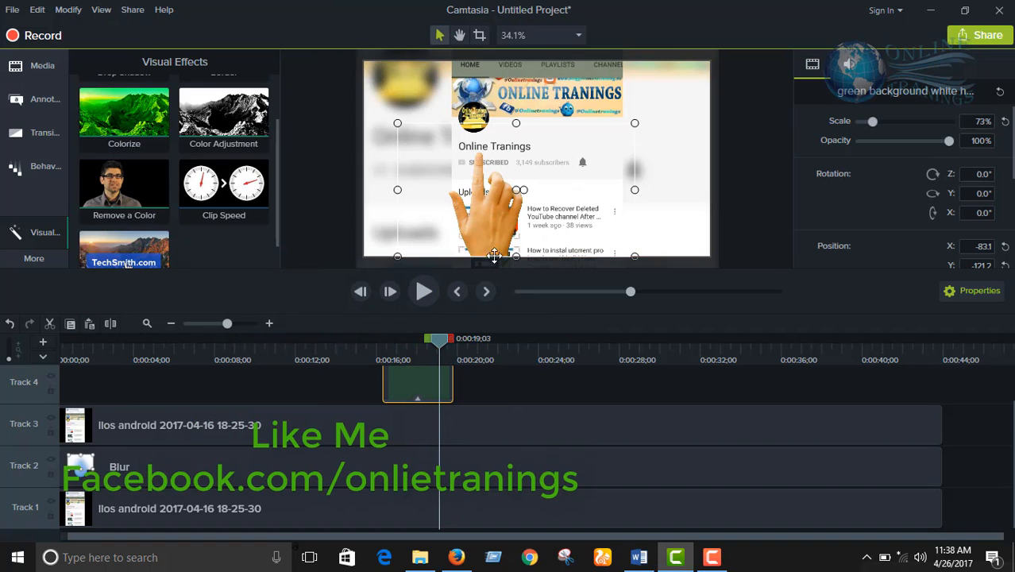
Step: Group the clips on Tracks 1, 2 and 3, leaving the hand clip out of the group
left_click_drag(508, 266, 516, 311)
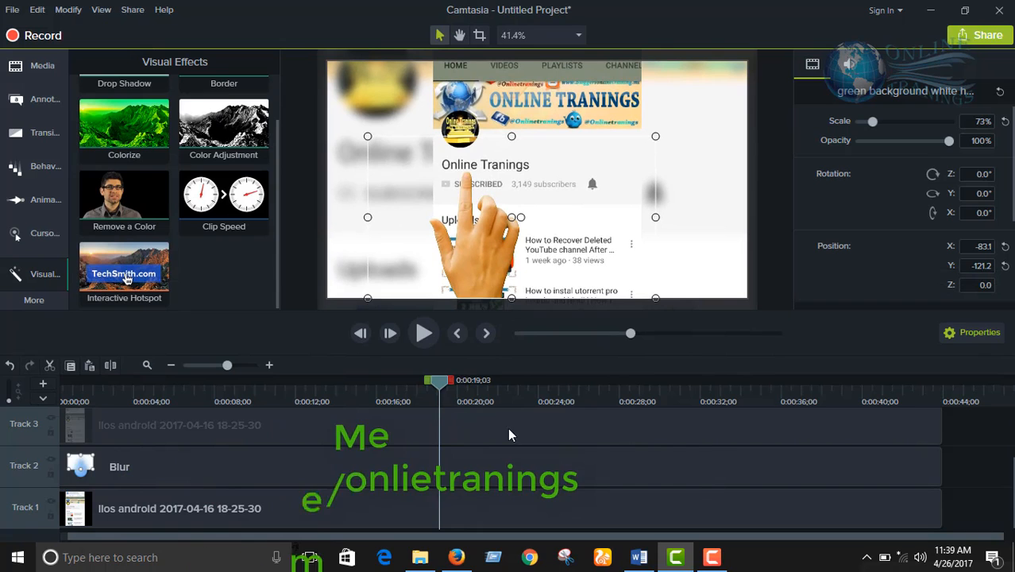
left_click_drag(953, 433, 865, 529)
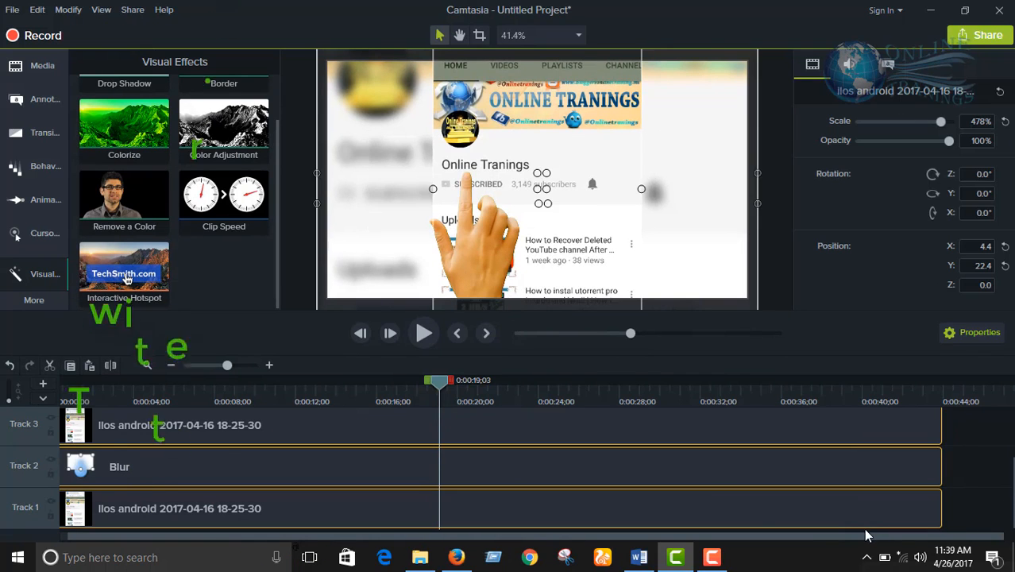
right_click(762, 516)
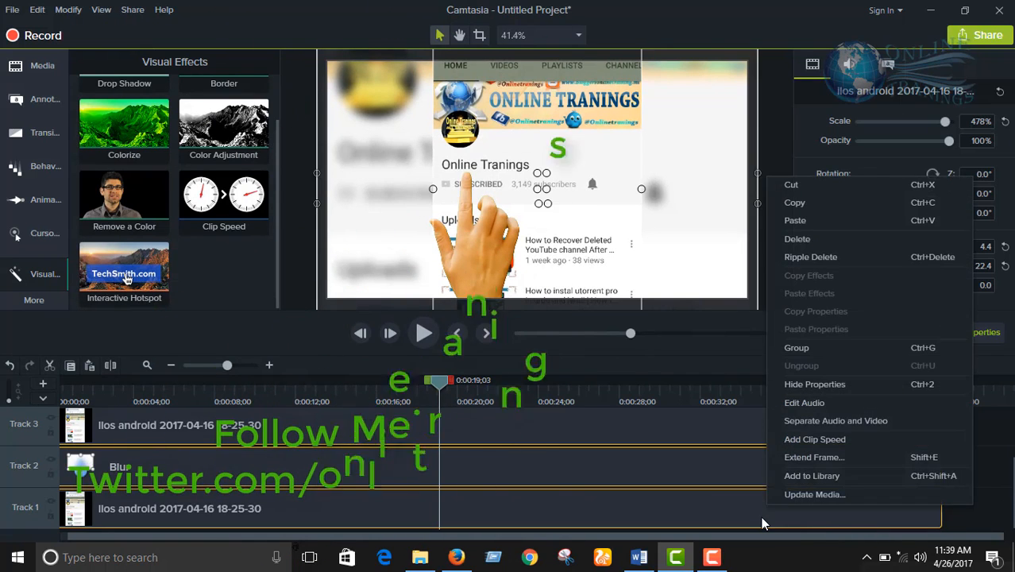
left_click(823, 349)
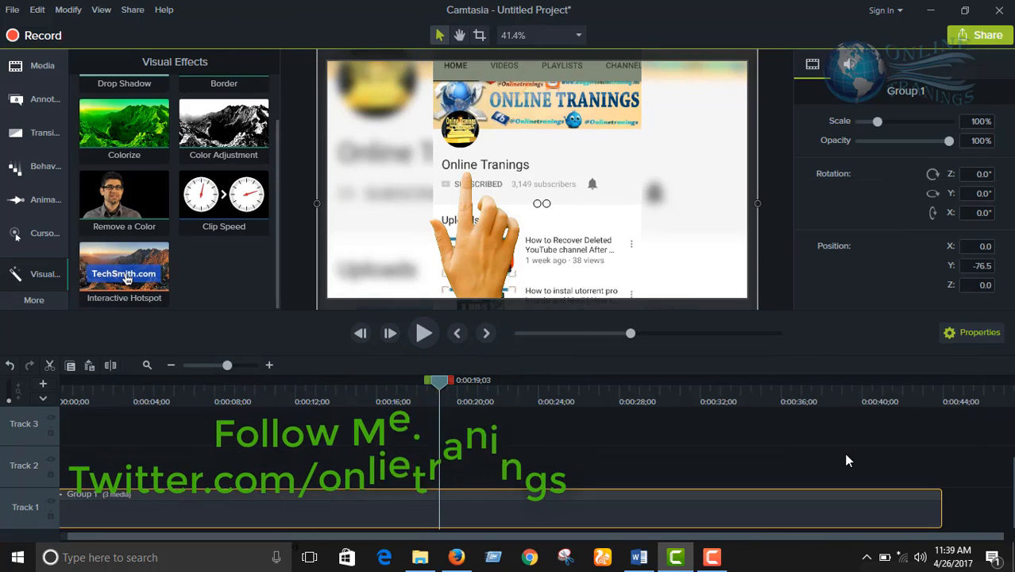
Step: Move the hand clip from Track 4 down to Track 2, directly above the grouped clips
scroll(849, 461, "up", 2)
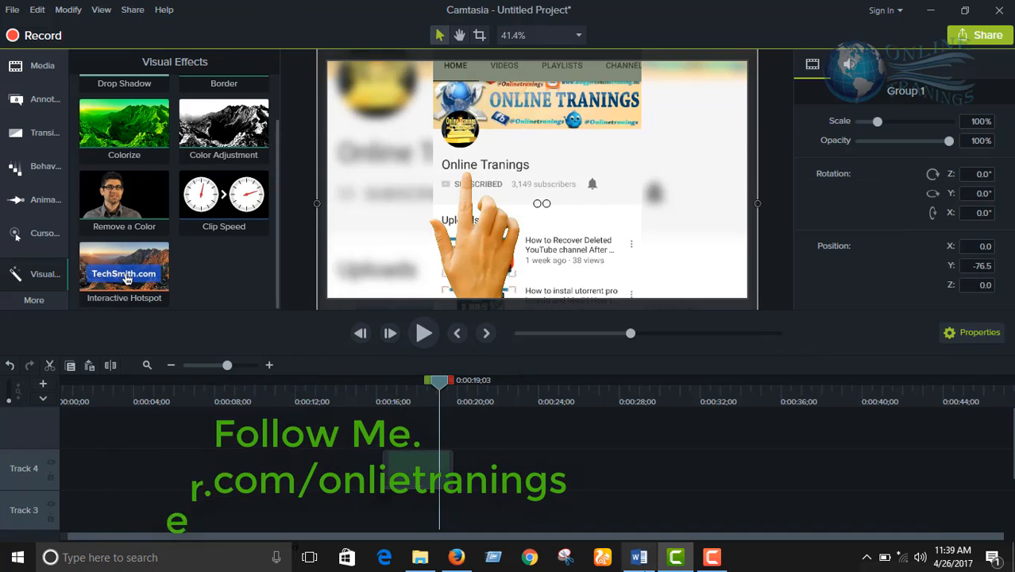
left_click(401, 482)
left_click_drag(404, 505, 410, 537)
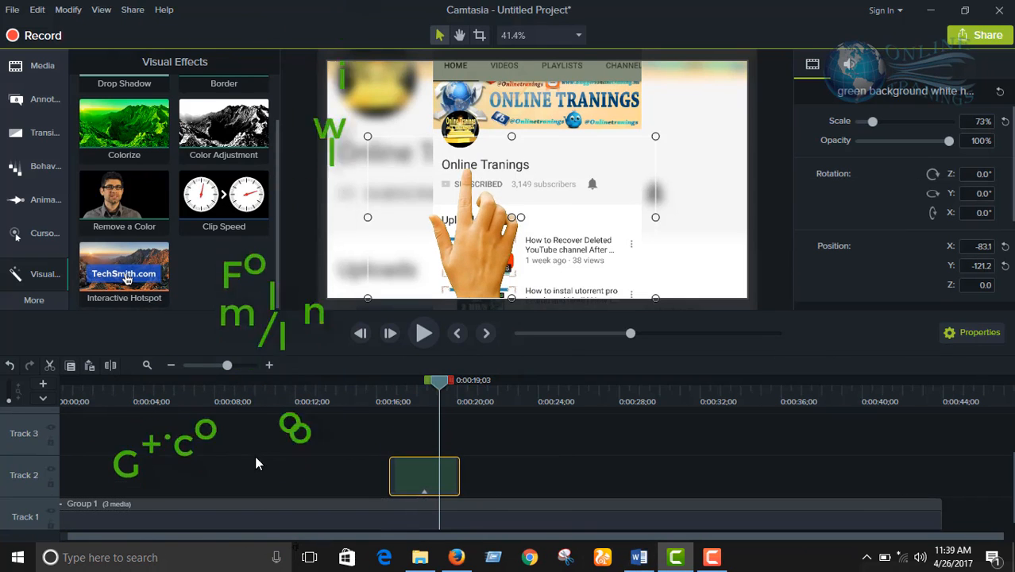
Step: Remove all empty tracks from the timeline
right_click(88, 433)
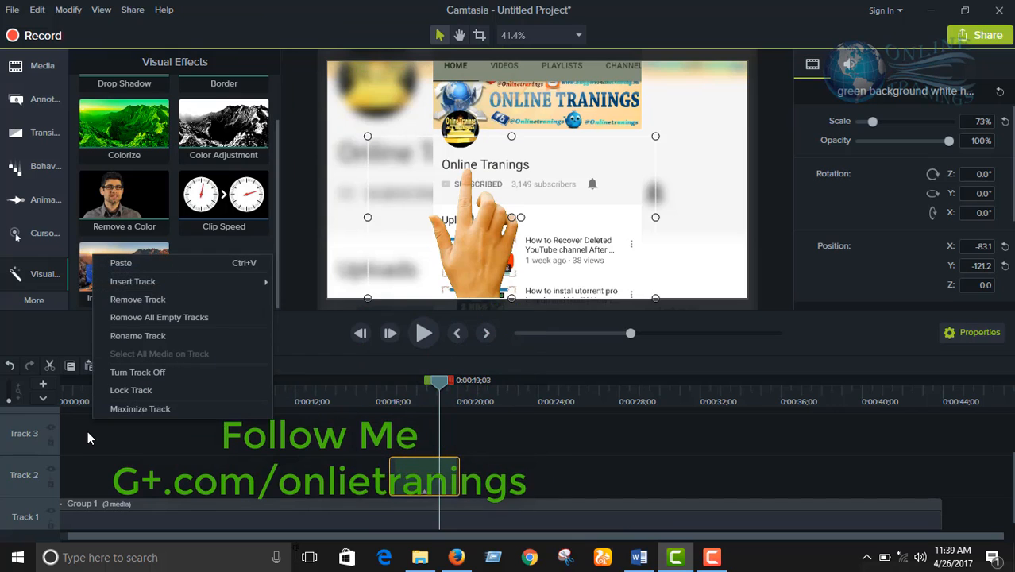
left_click(162, 312)
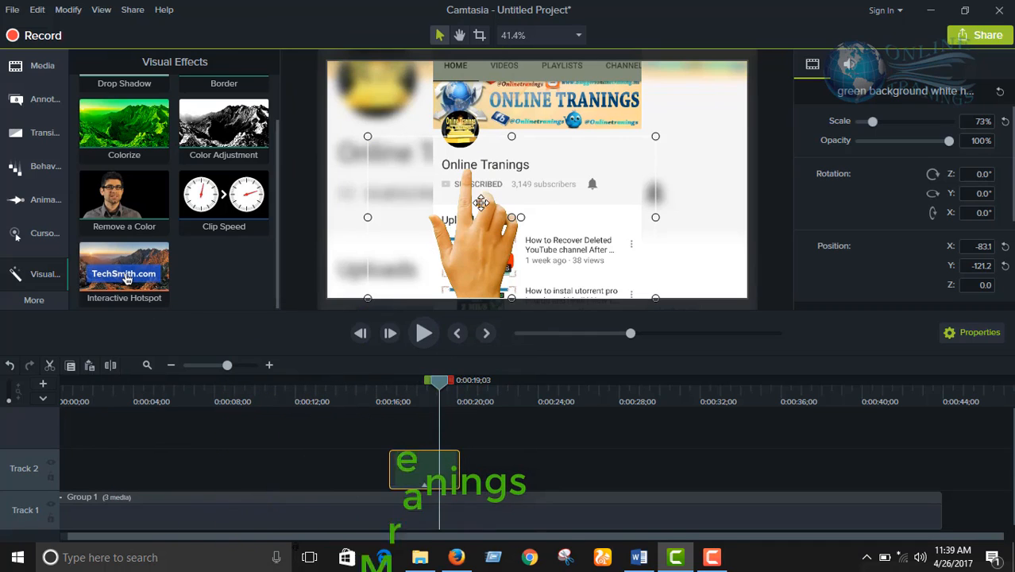
Step: Enlarge the hand clip to 82.2% and lower it so its fingertip sits just under the SUBSCRIBED label; shrink the preview area for more timeline space
left_click_drag(481, 204, 484, 217)
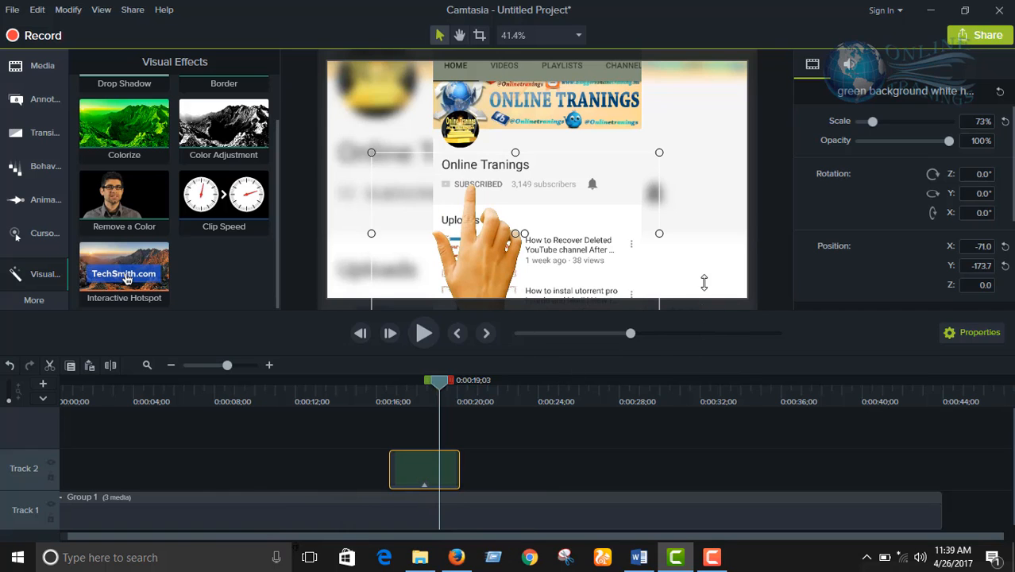
left_click_drag(704, 283, 705, 220)
left_click_drag(502, 220, 537, 198)
left_click_drag(501, 157, 489, 203)
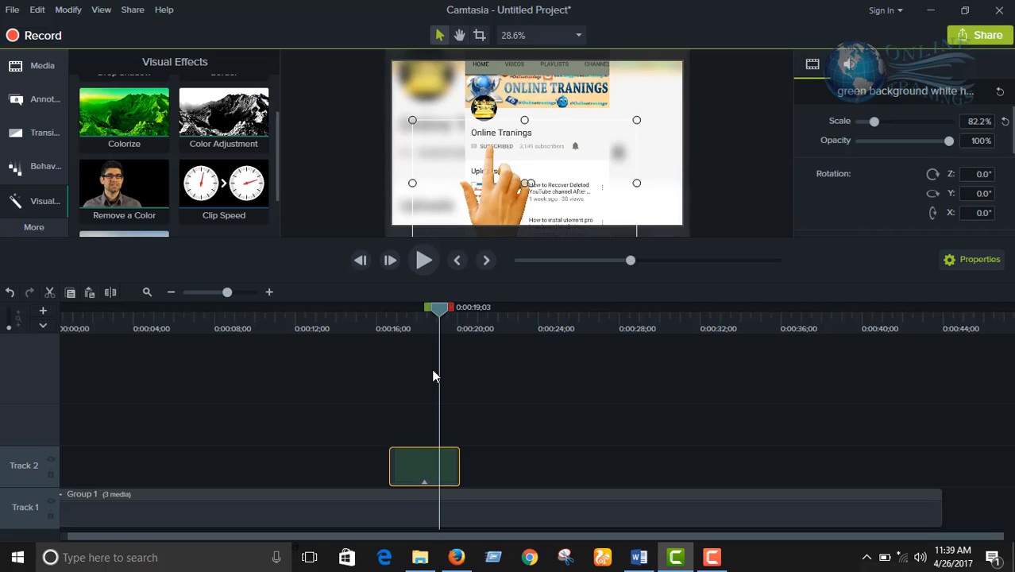
Step: Find where the subscribe tap happens in playback and move the hand clip on Track 2 earlier, across the 0:00:08;29 mark
left_click(312, 321)
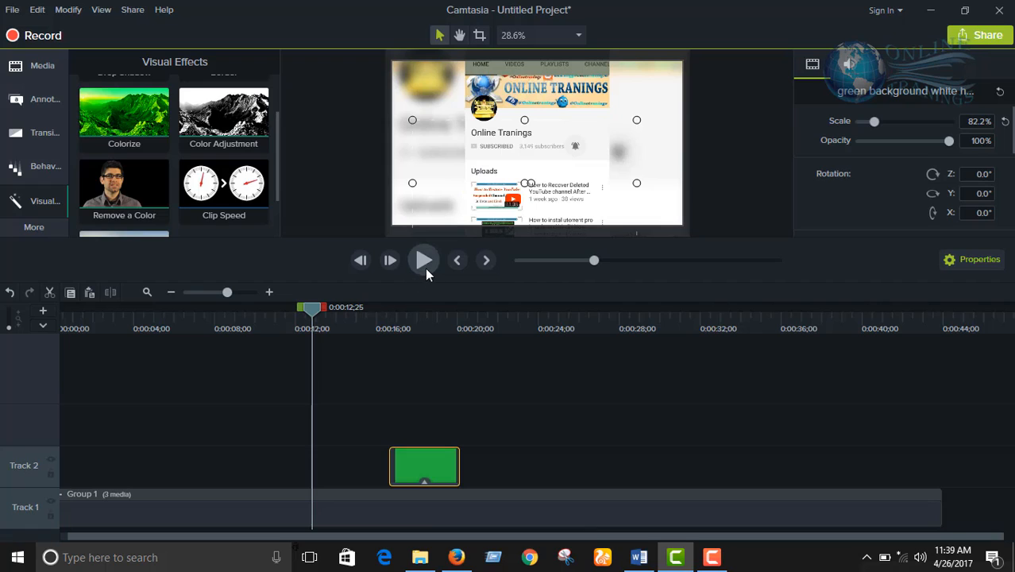
left_click(425, 268)
left_click(425, 268)
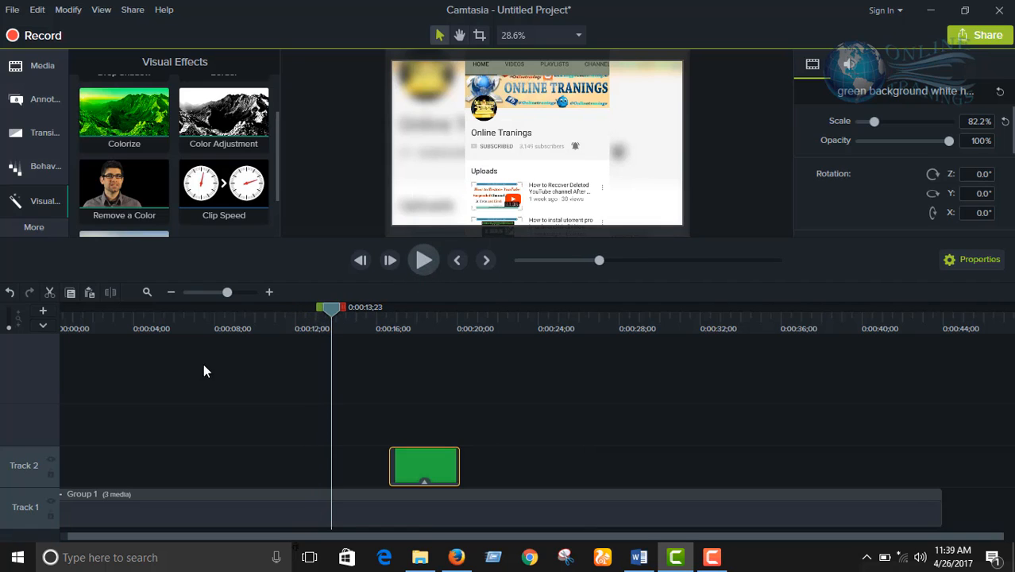
left_click(171, 318)
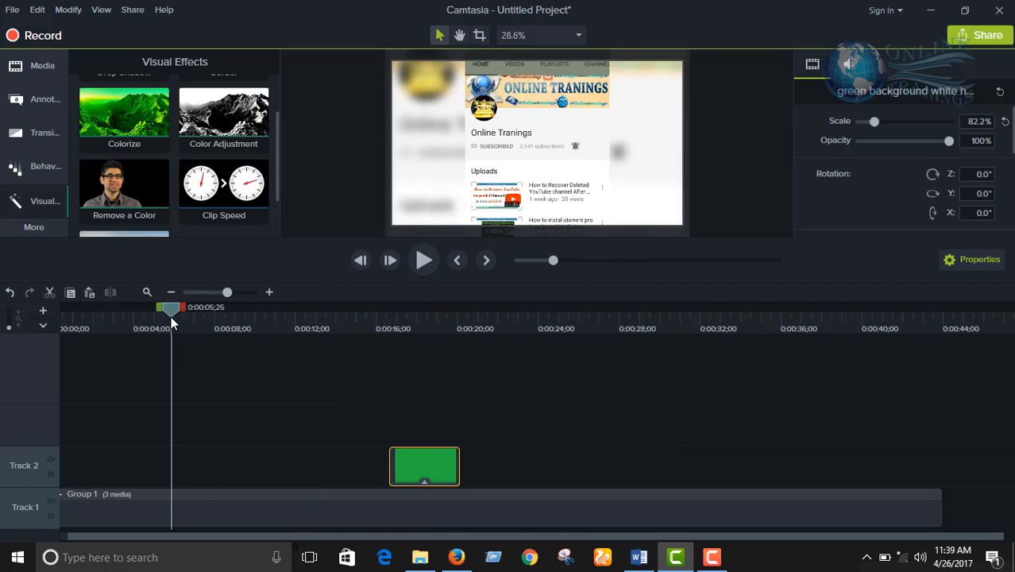
left_click(427, 260)
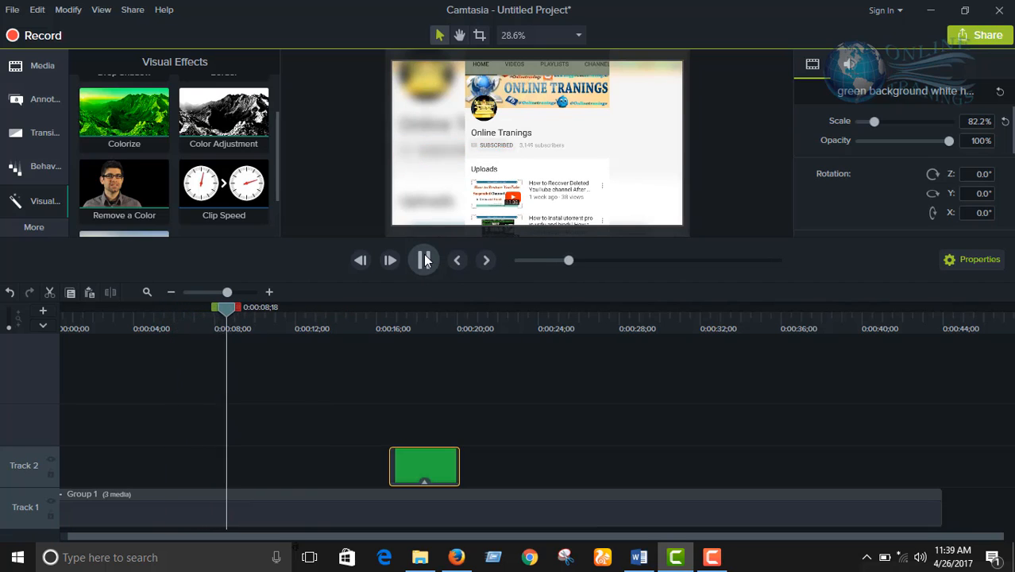
left_click(427, 261)
left_click_drag(425, 477, 241, 467)
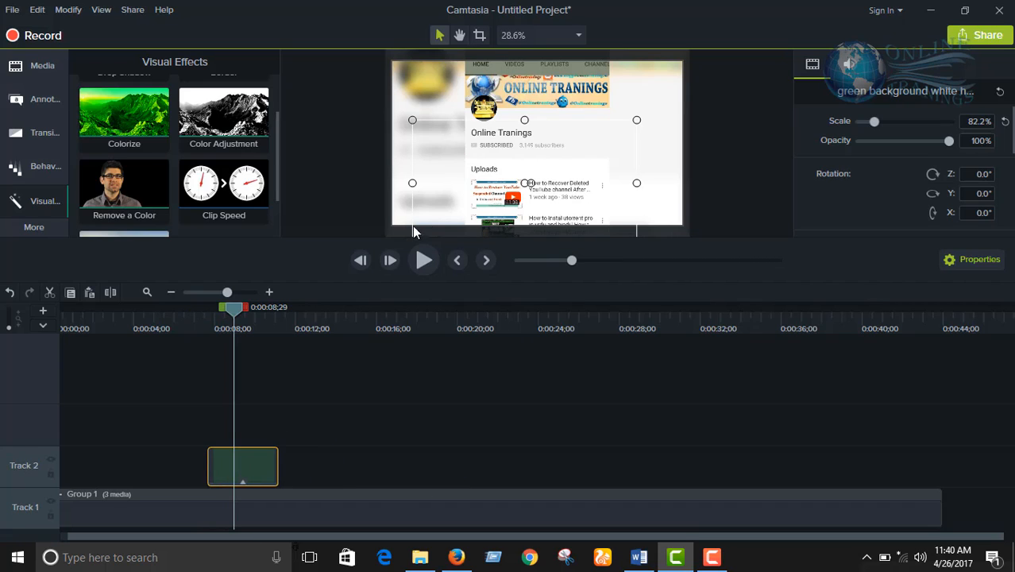
Step: Shift the hand clip earlier to start at about 6 seconds, matching its tap to the change from SUBSCRIBE to SUBSCRIBED
left_click(426, 258)
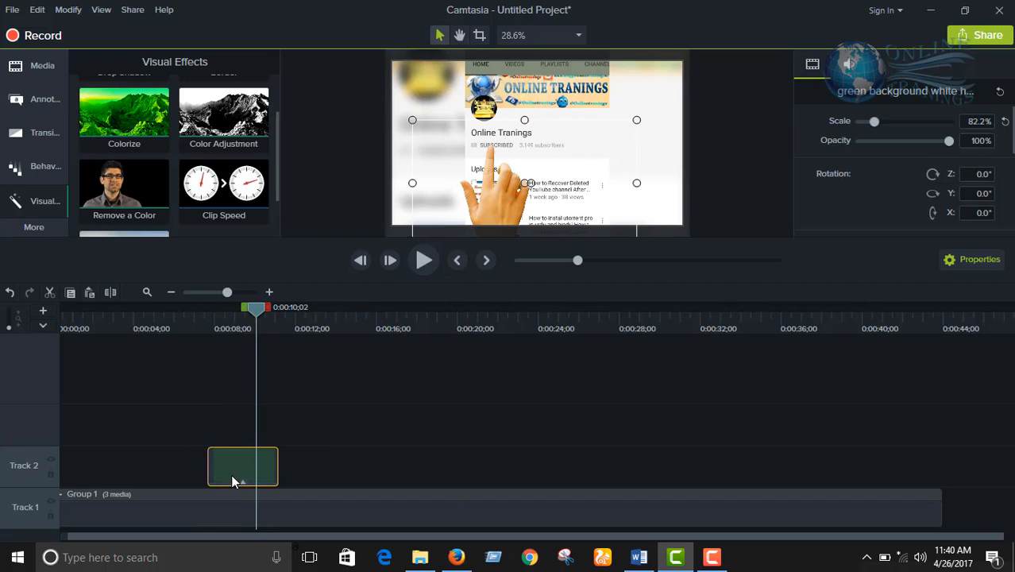
left_click_drag(231, 470, 217, 471)
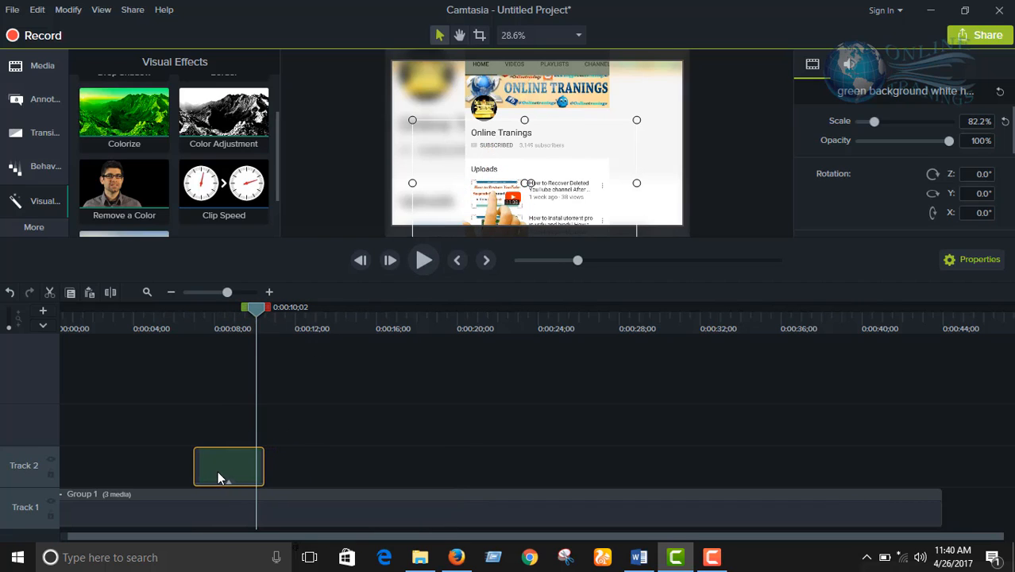
left_click(186, 329)
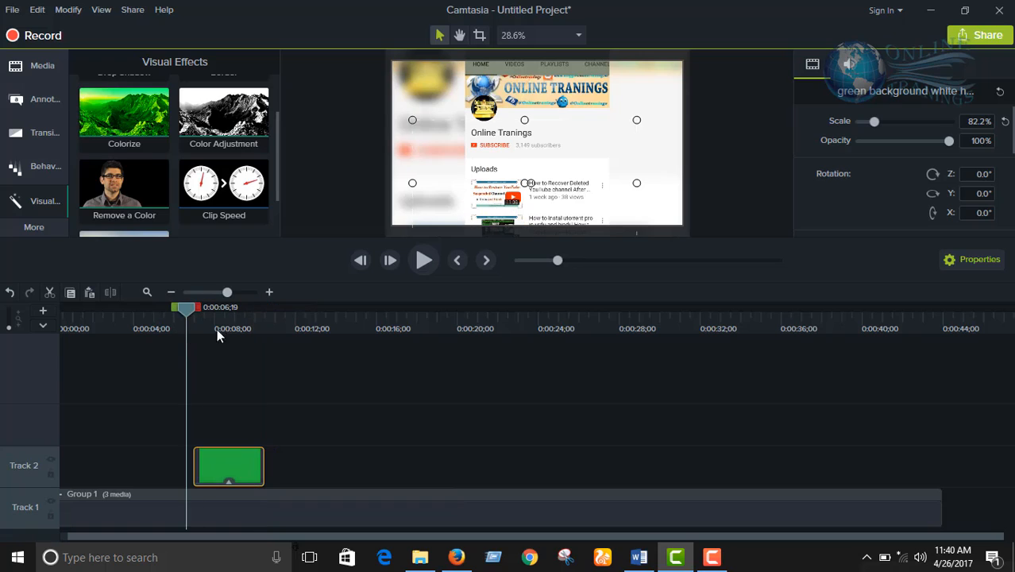
left_click(430, 255)
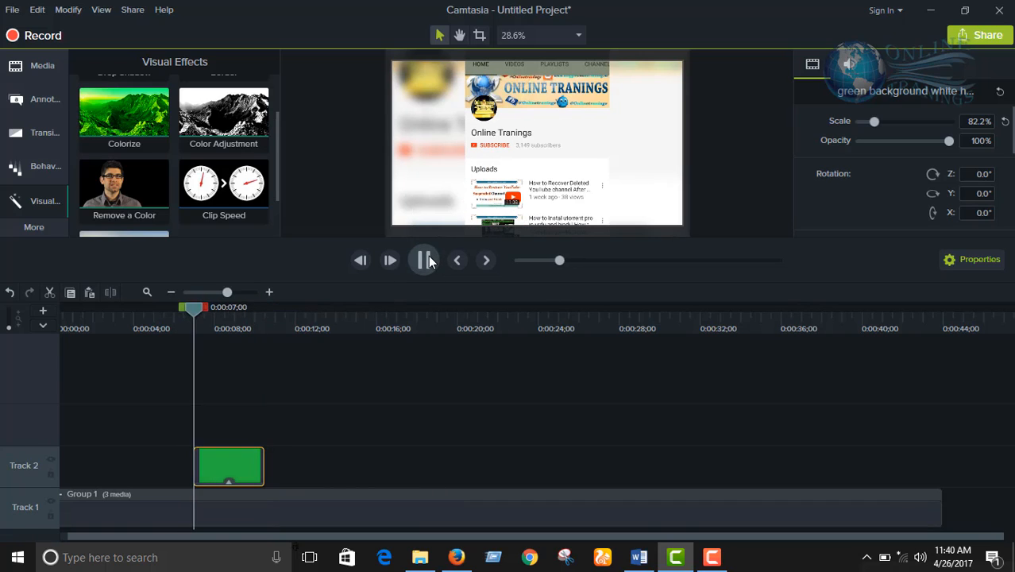
left_click(427, 261)
mouse_move(234, 307)
left_mouse_down()
mouse_move(210, 306)
mouse_move(221, 303)
left_mouse_up()
left_click_drag(249, 466, 230, 465)
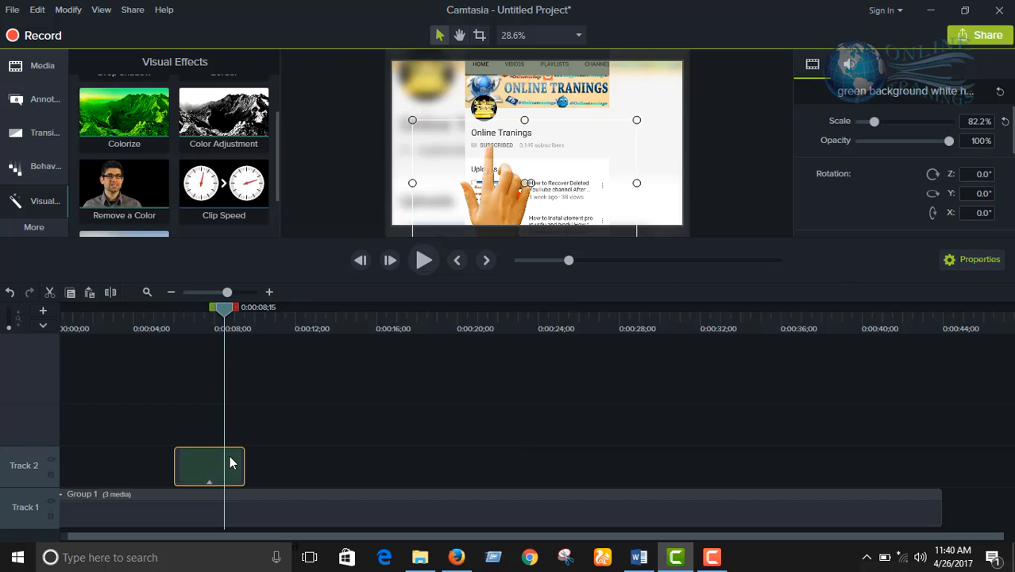
Step: Play through the subscribe tap, then copy the hand clip and paste the duplicate on Track 2 at 0:00:12;14
left_click(167, 324)
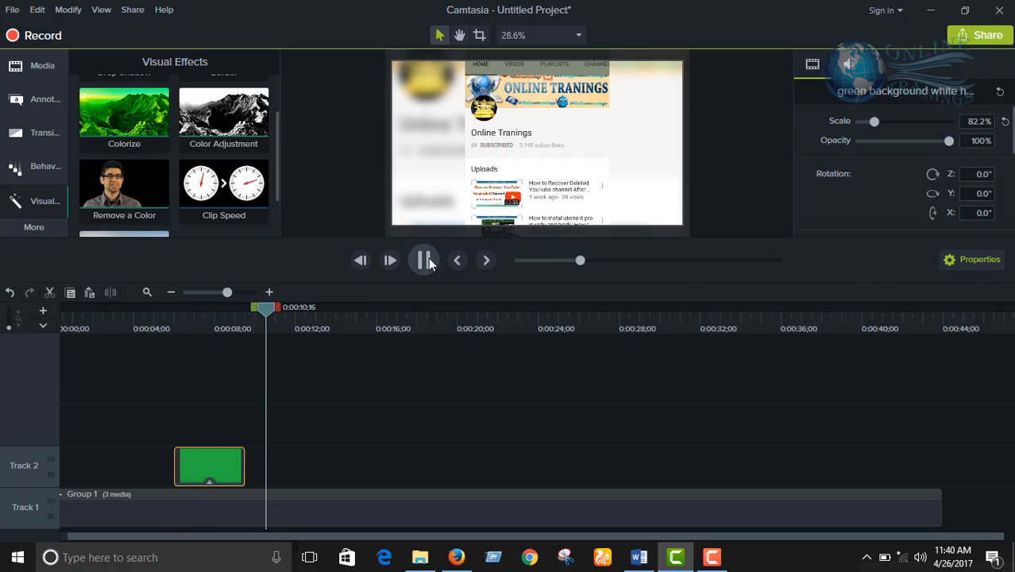
left_click(426, 261)
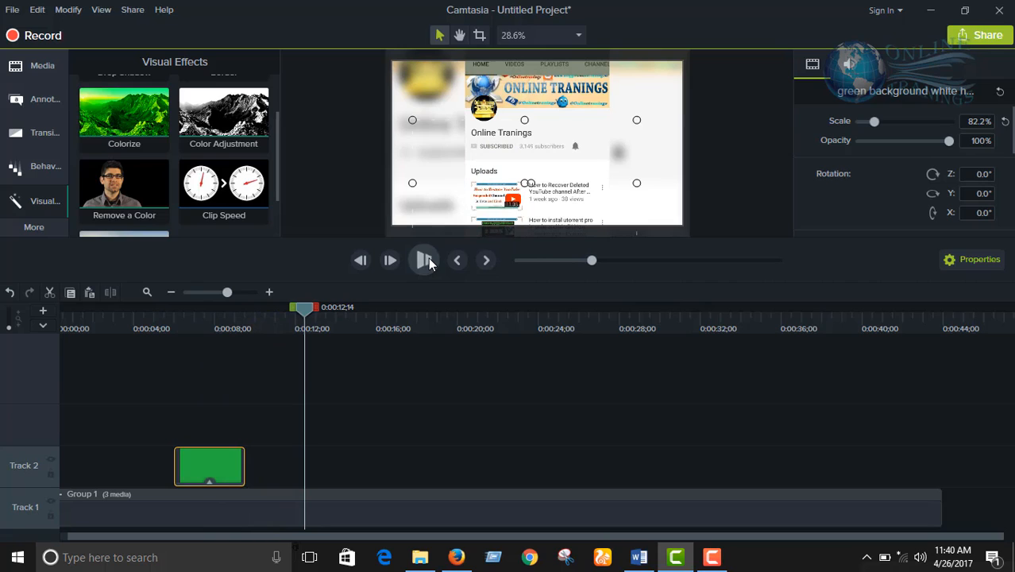
right_click(223, 459)
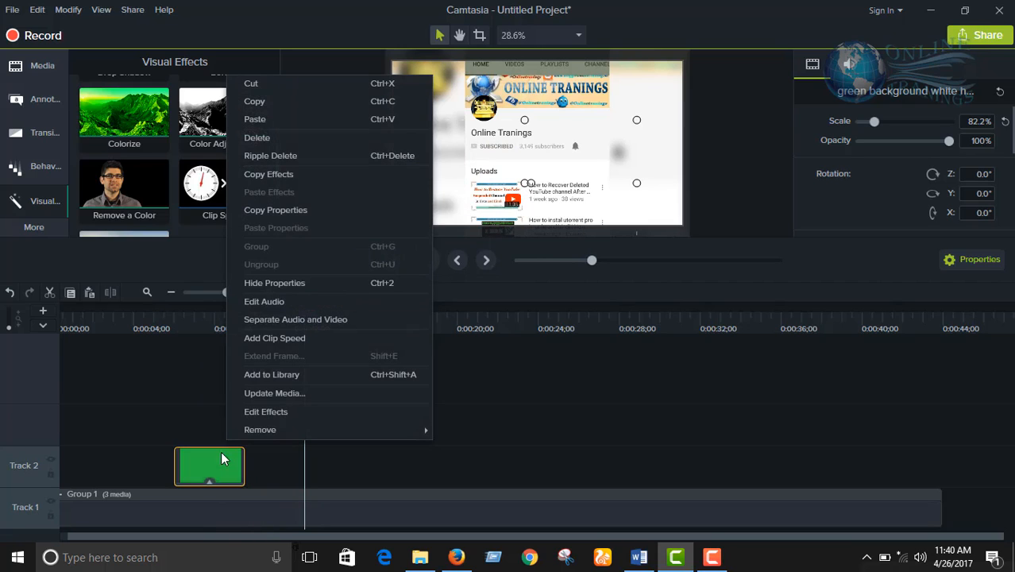
left_click(304, 111)
key("ctrl+v")
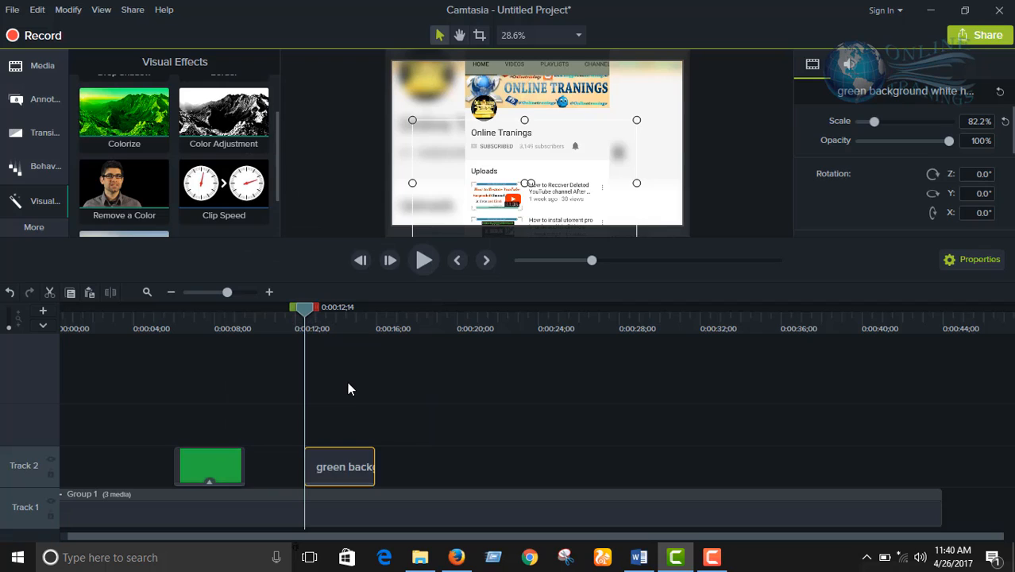
Step: Move the duplicate hand clip about 1.3 seconds earlier and place its fingertip on the bell icon, scaled to 81.7%
left_click(429, 262)
left_click(429, 262)
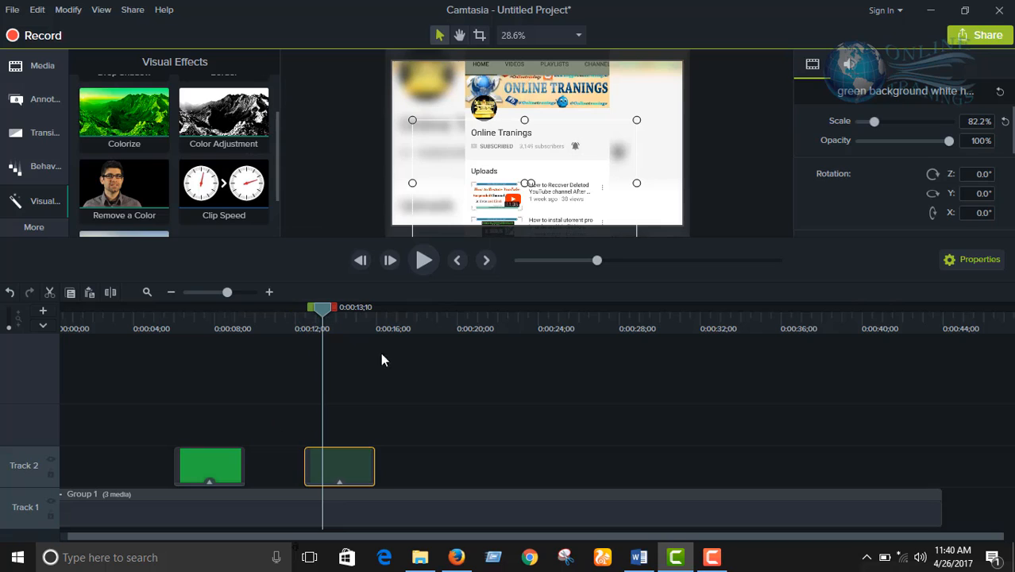
left_click_drag(357, 461, 328, 467)
left_click_drag(492, 198, 575, 203)
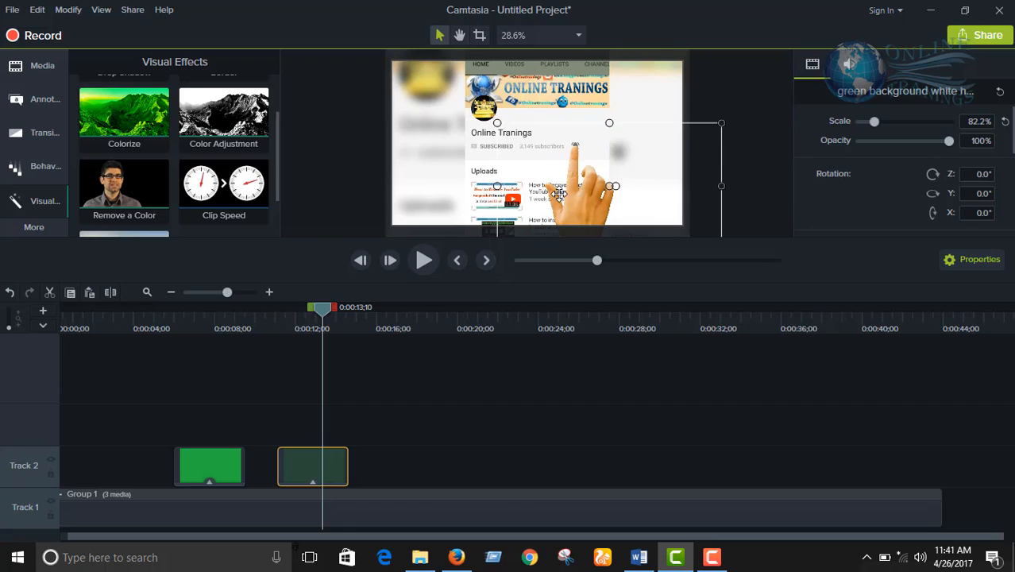
left_click_drag(496, 186, 497, 186)
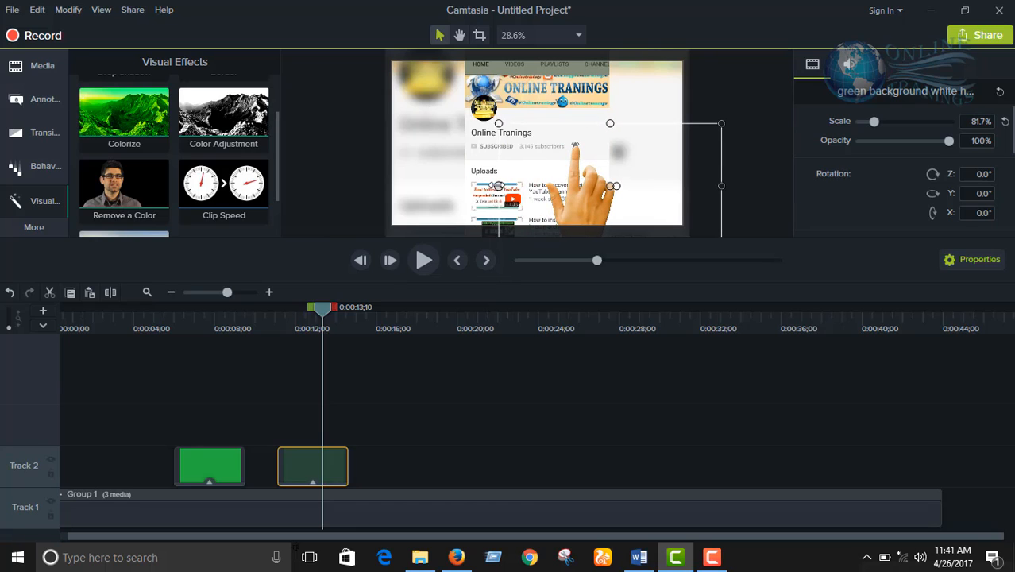
Step: Fine-tune the second hand clip against playback, nudging its fingertip on the bell and starting the clip at about 10.6 seconds
left_click_drag(305, 470, 300, 470)
left_click(268, 328)
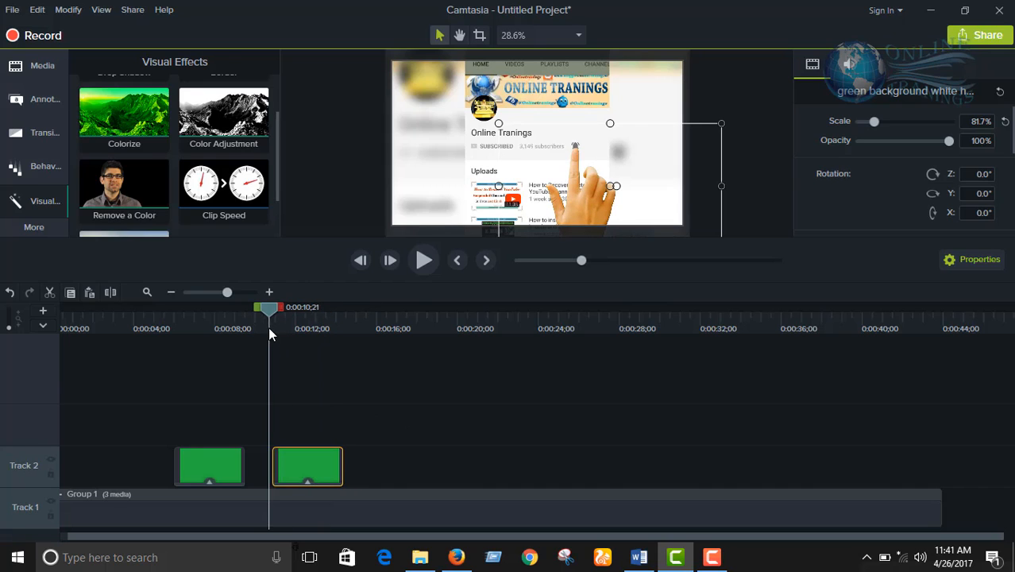
left_click(422, 273)
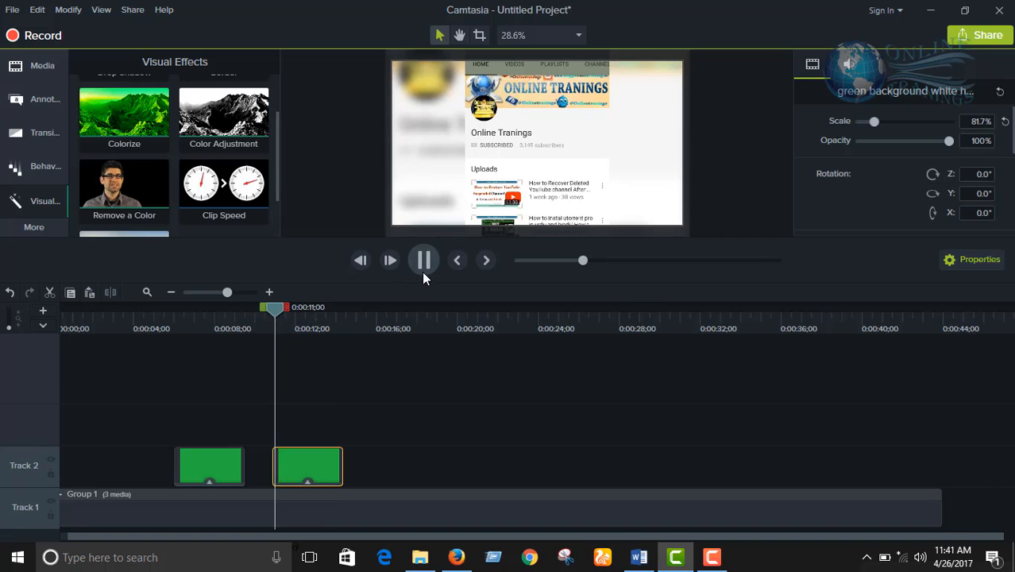
left_click(424, 276)
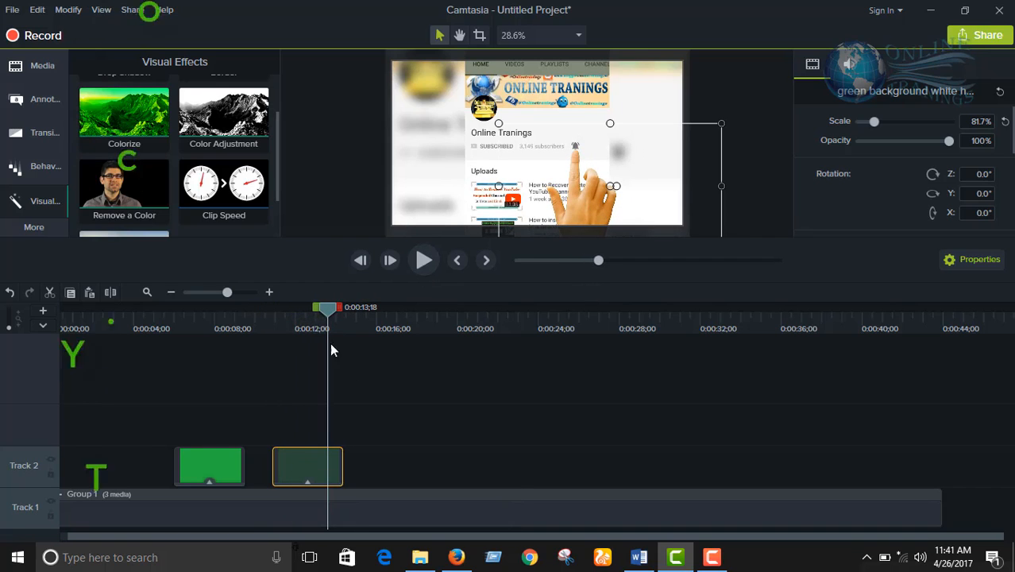
left_click_drag(330, 307, 311, 306)
left_click_drag(591, 198, 591, 199)
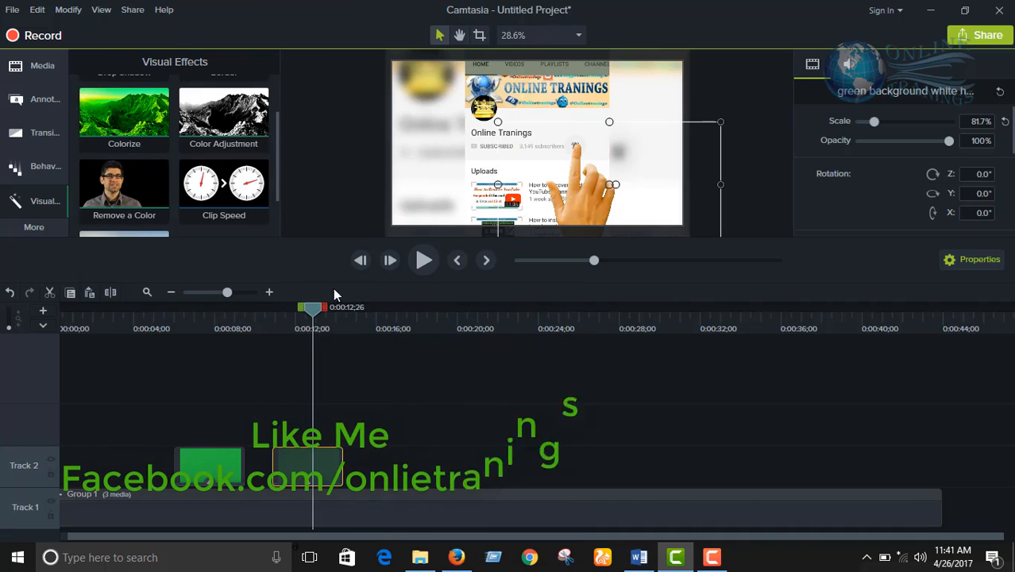
left_click_drag(289, 463, 282, 460)
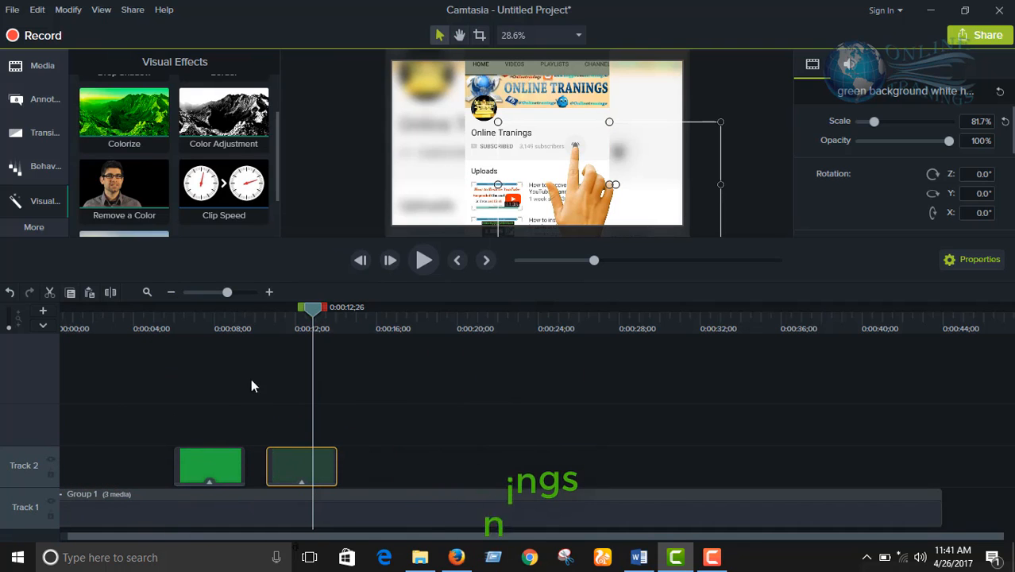
Step: Play the timeline from 0:00:05;01 to check the timing of both hand taps
left_click(156, 321)
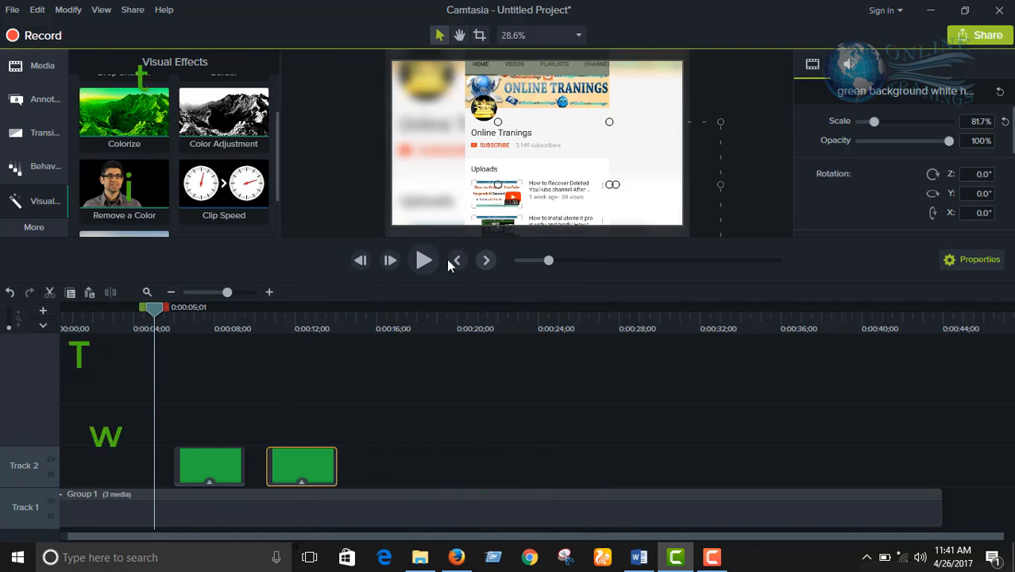
left_click(424, 261)
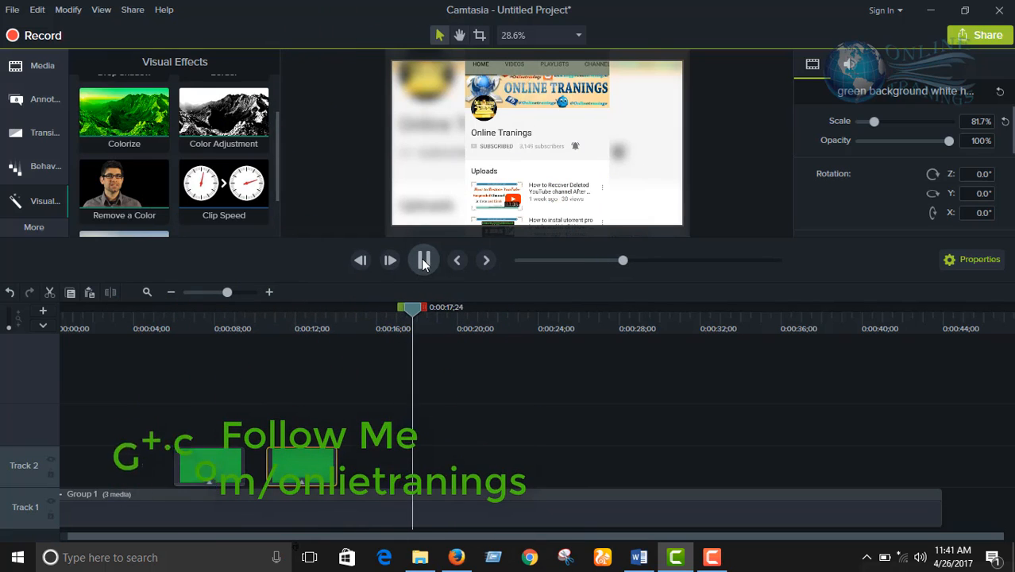
left_click(424, 263)
Step: Group both hand clips on Track 2 with the grouped clips on Track 1, and play back the combined sequence
left_click_drag(365, 433, 185, 506)
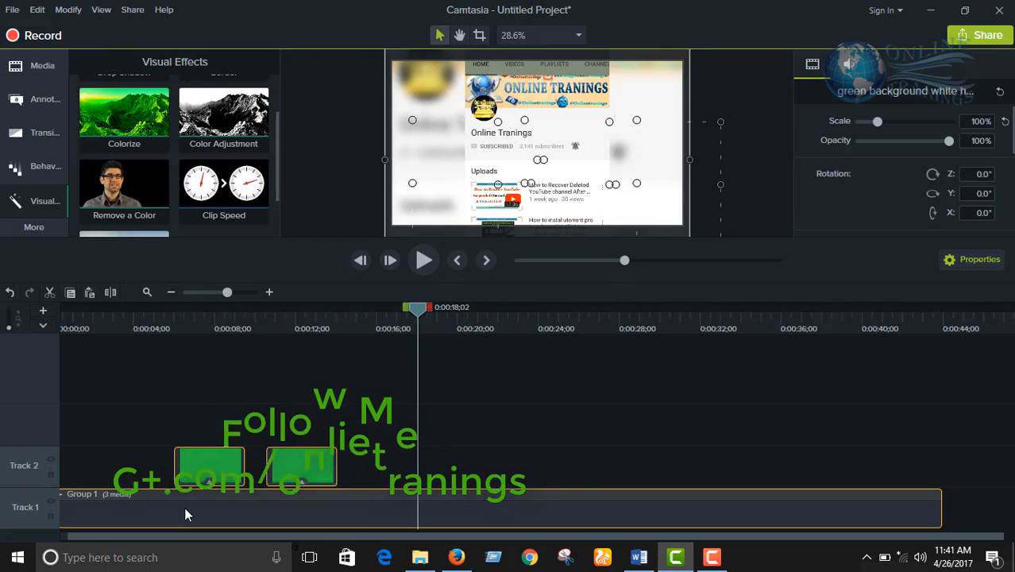
right_click(206, 458)
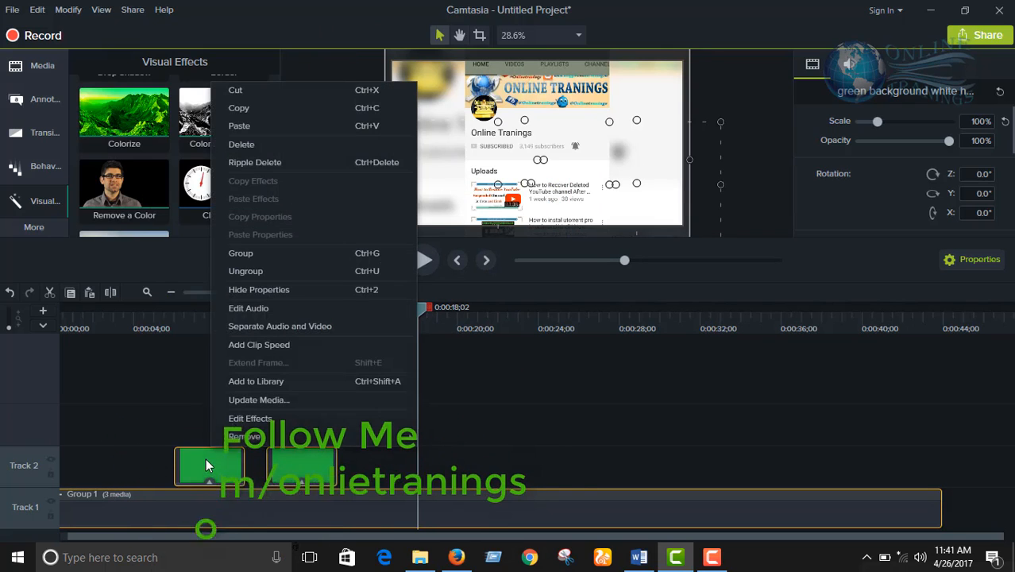
left_click(287, 253)
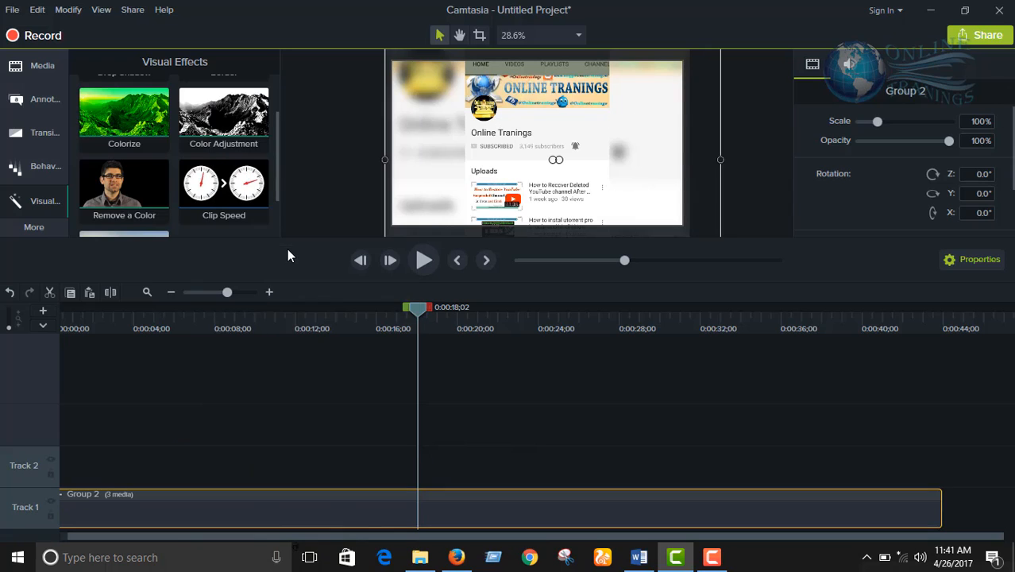
left_click(132, 325)
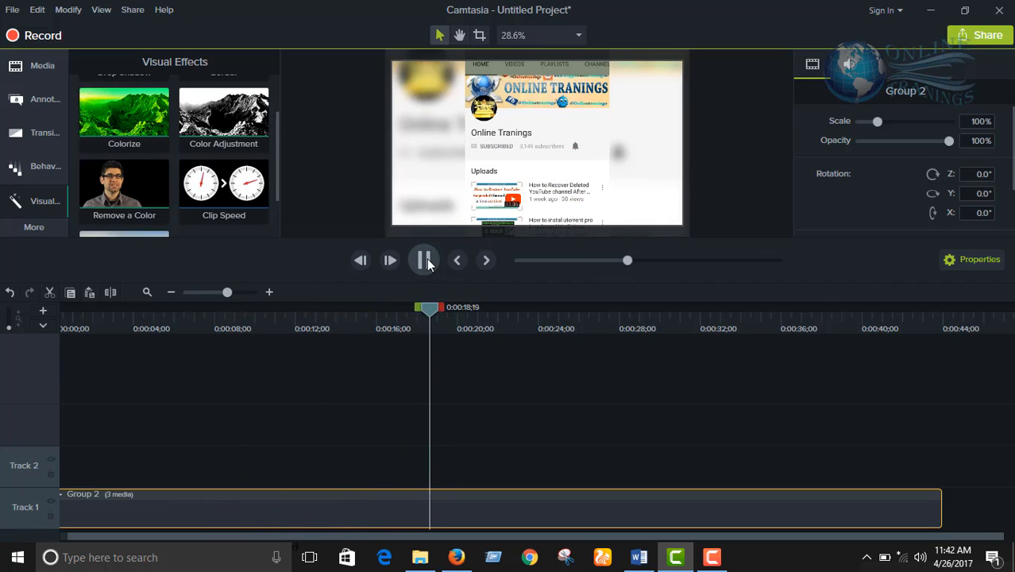
left_click(425, 262)
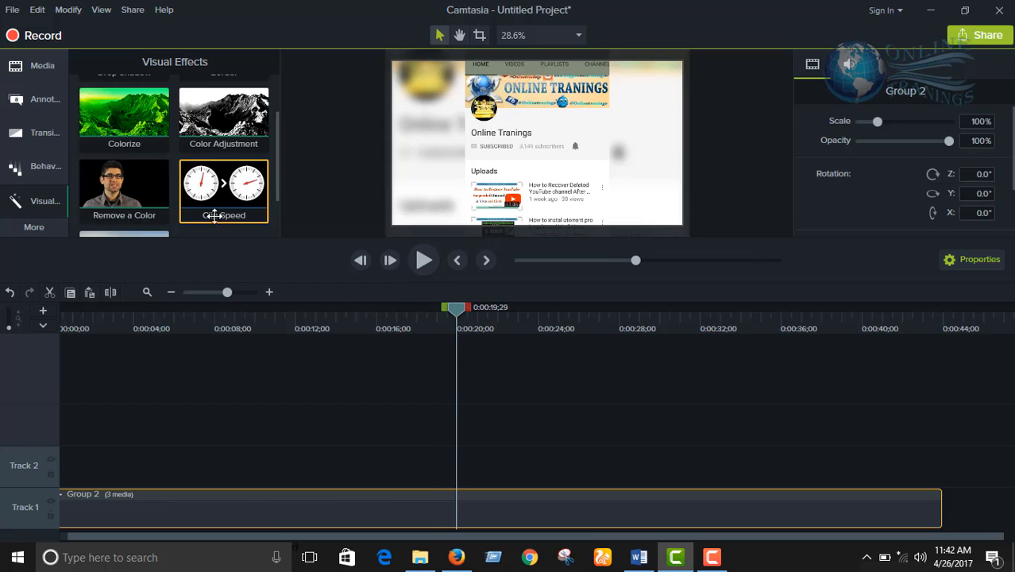
Step: Enlarge the tools and preview area above the timeline and open the Voice Narration tools
left_click_drag(284, 240, 285, 299)
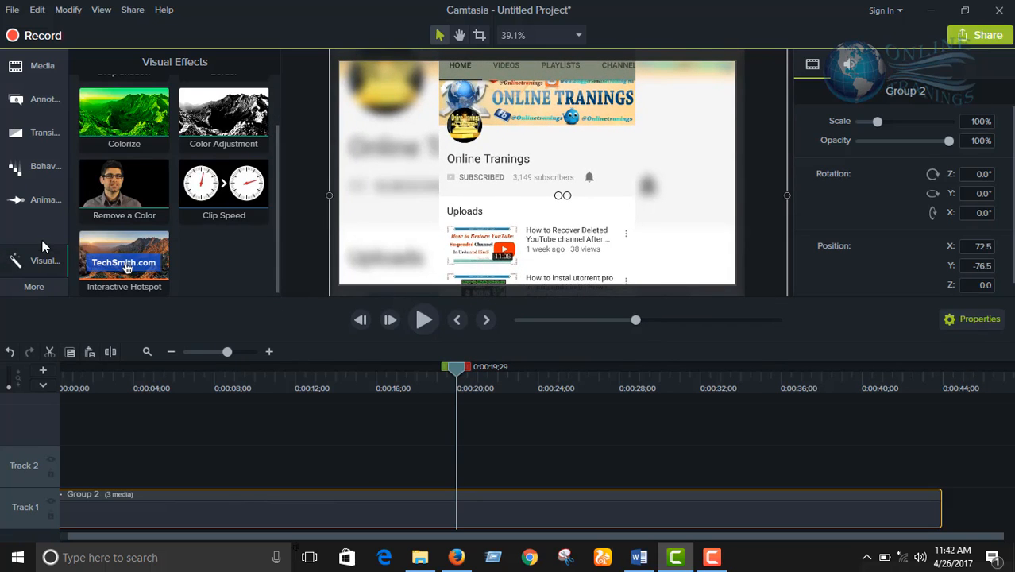
left_click(30, 287)
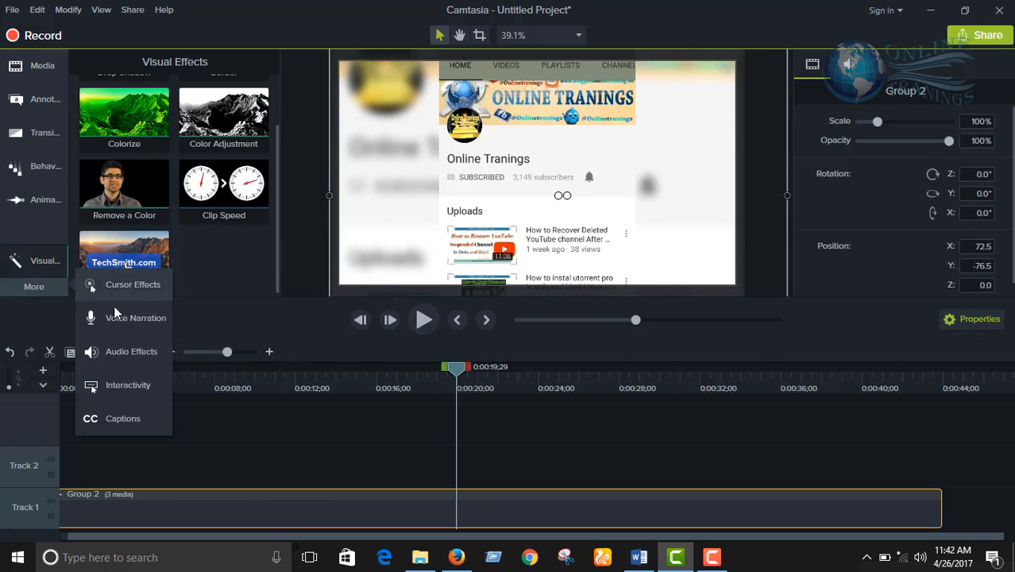
left_click(120, 354)
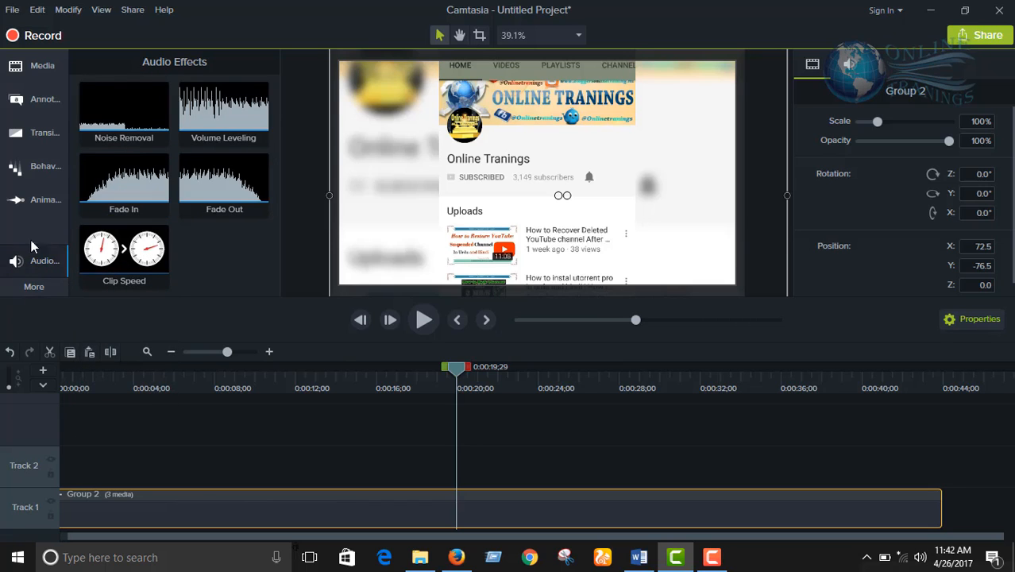
left_click(36, 276)
left_click(36, 278)
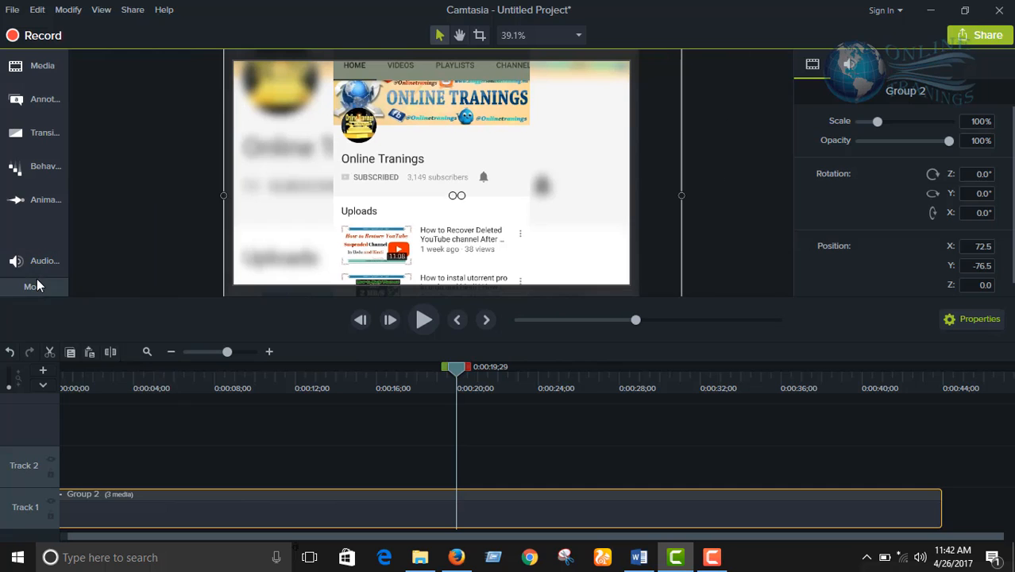
left_click(36, 279)
left_click(40, 292)
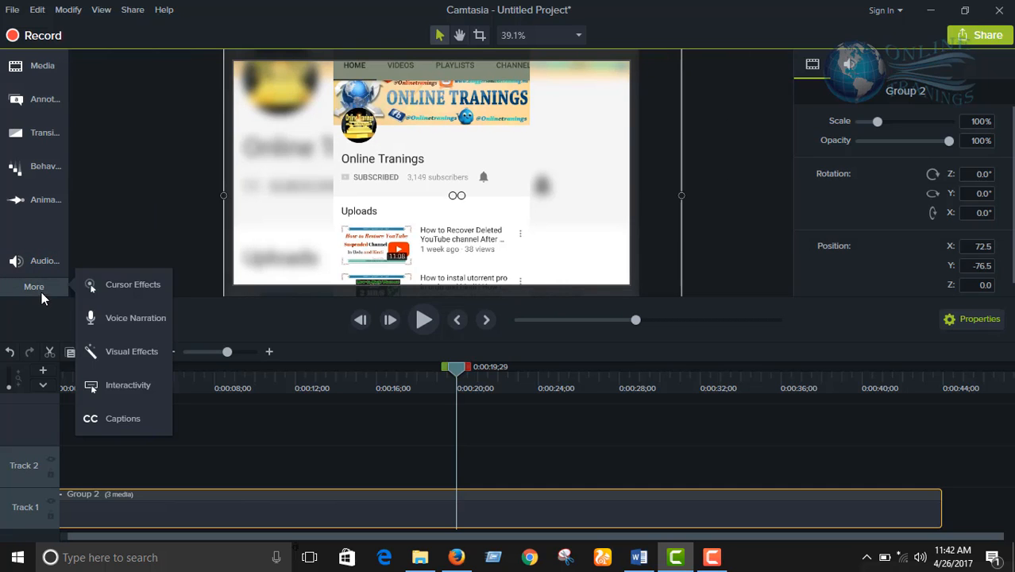
left_click(110, 316)
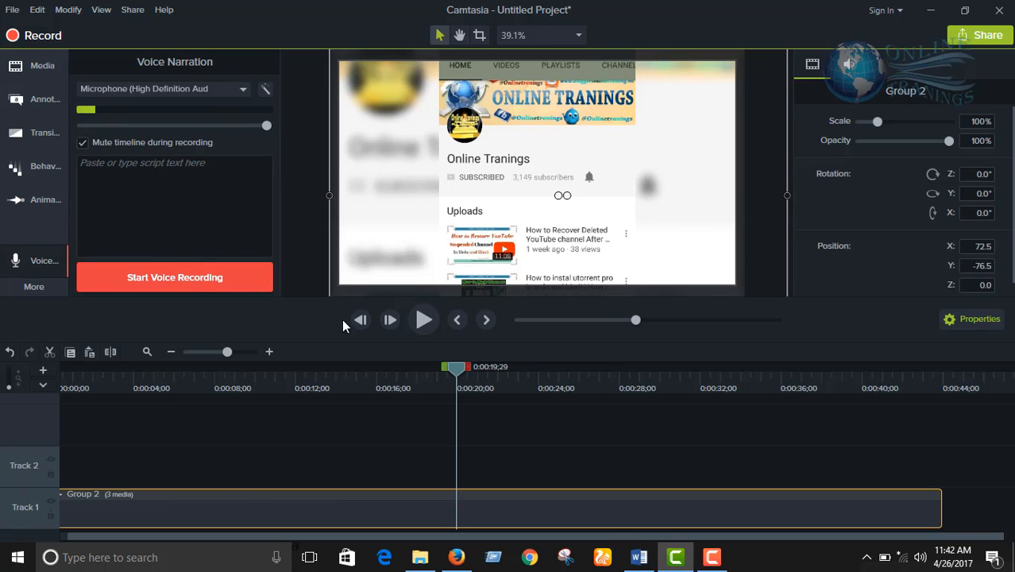
Step: Record a voice narration over the timeline starting at 0:00:05;07
left_click(254, 388)
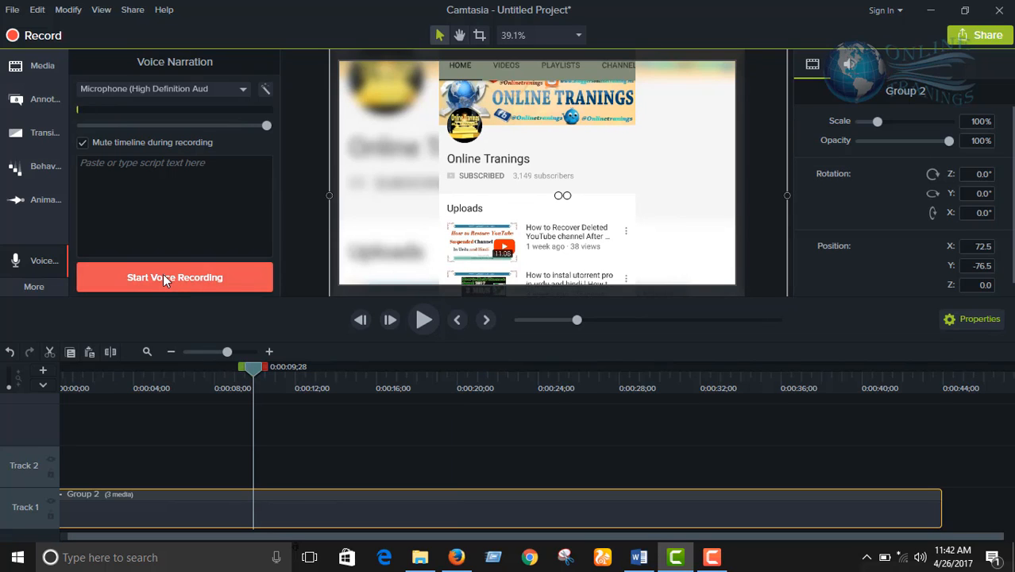
left_click(159, 384)
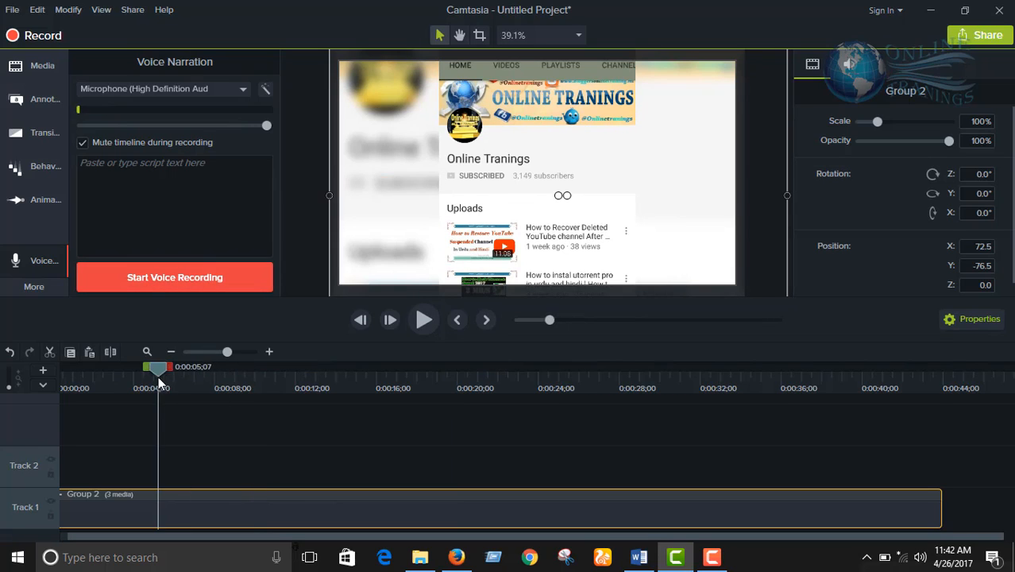
left_click(149, 276)
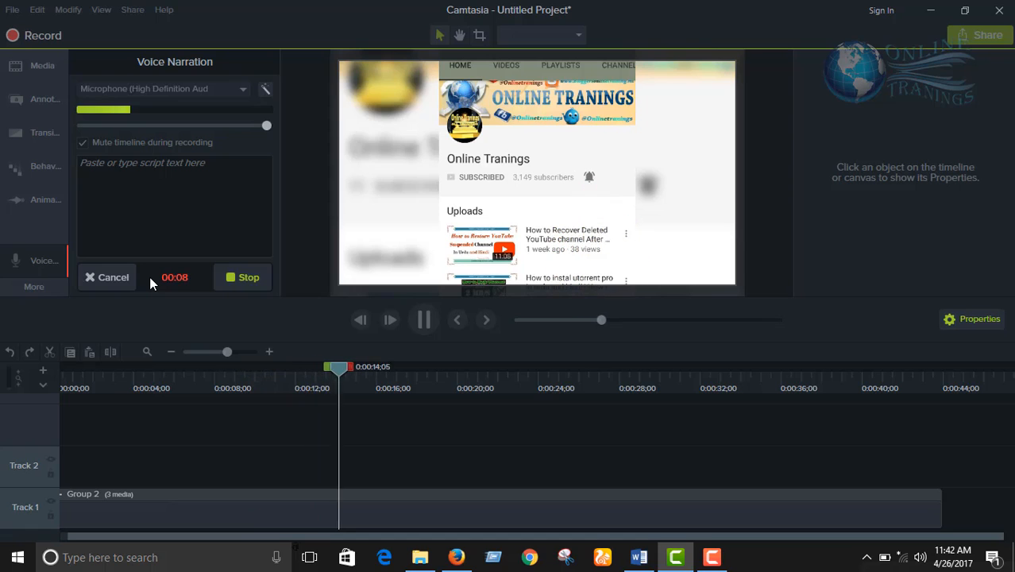
left_click(229, 274)
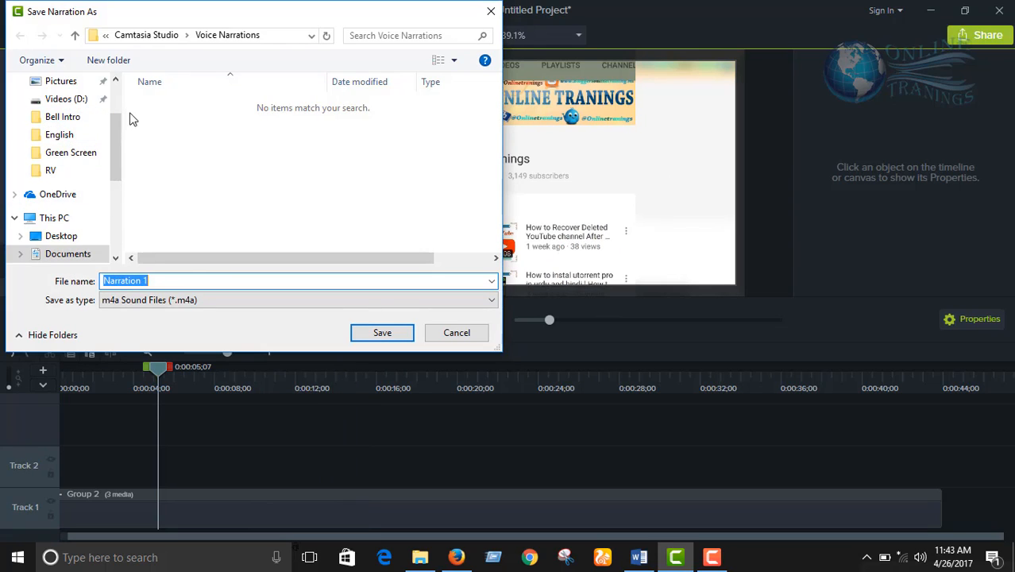
Step: Save the narration as an m4a file named Recording Bell Intgro in the Bell Intro folder
scroll(117, 103, "up", 3)
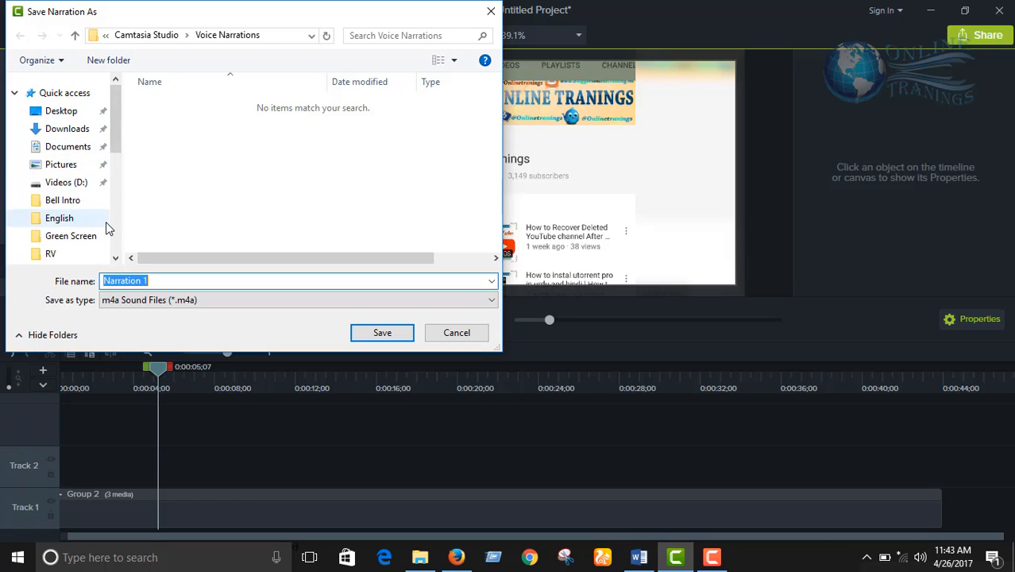
left_click(79, 238)
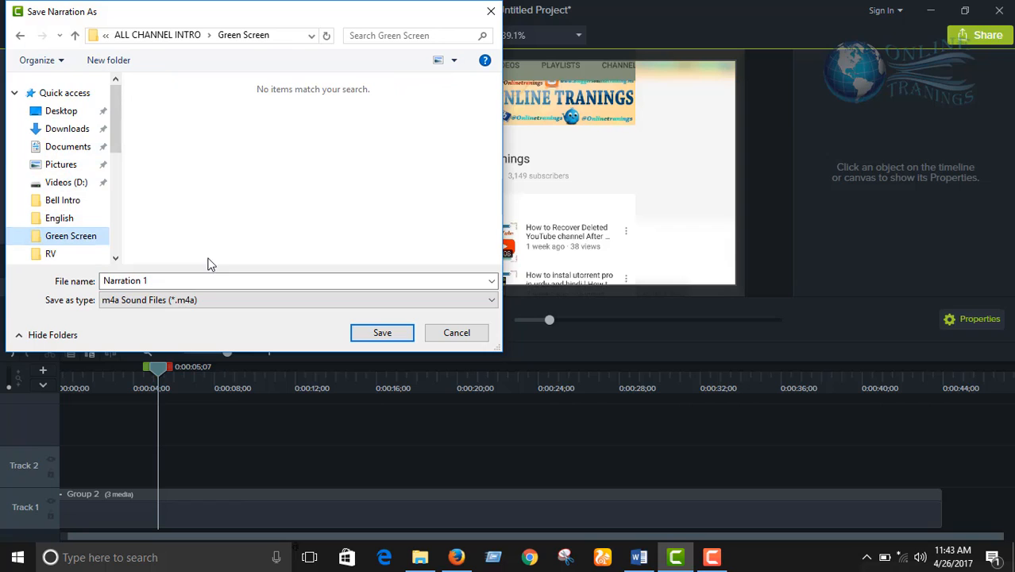
left_click(183, 282)
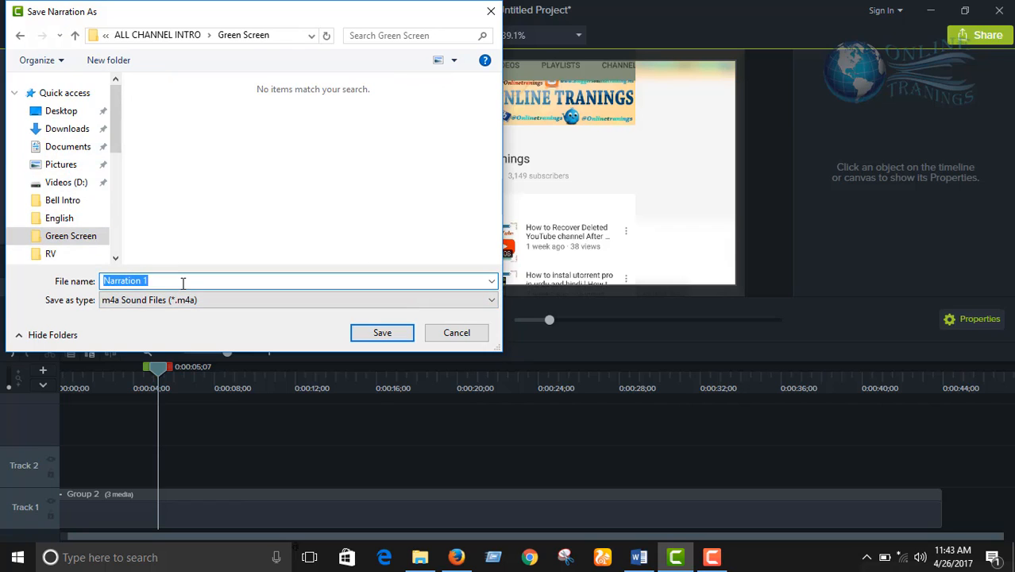
left_click(64, 203)
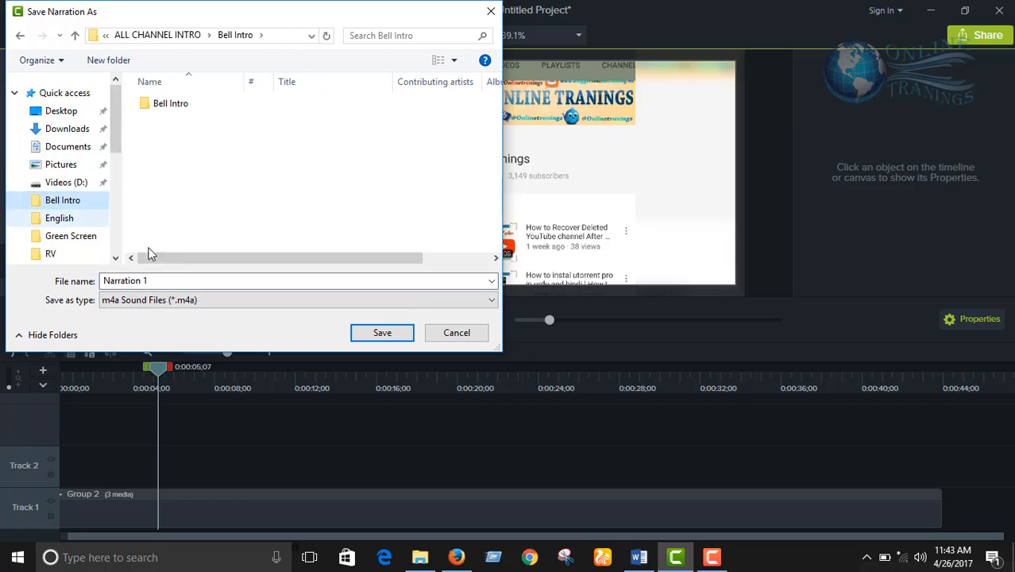
left_click(174, 282)
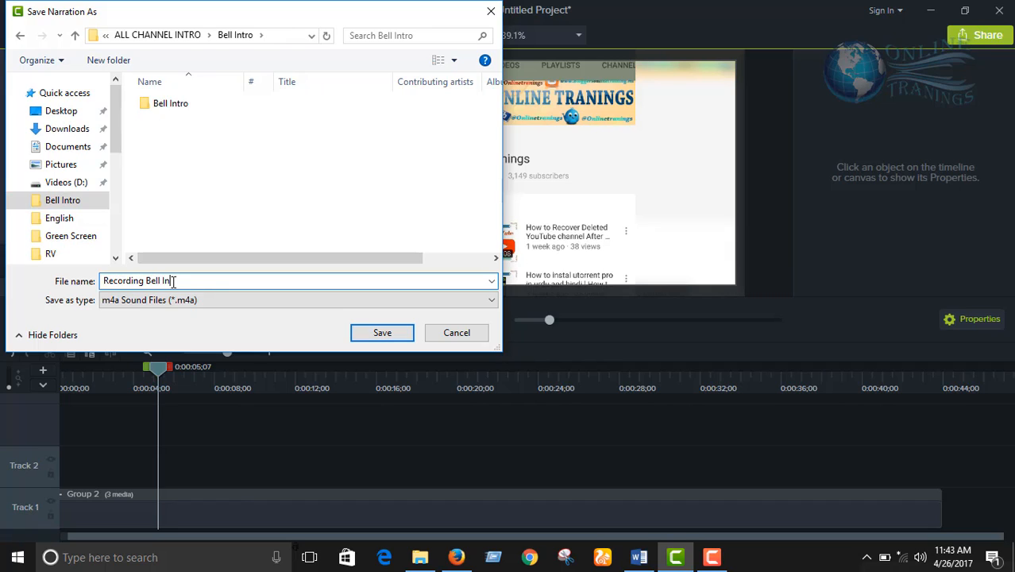
left_click(382, 333)
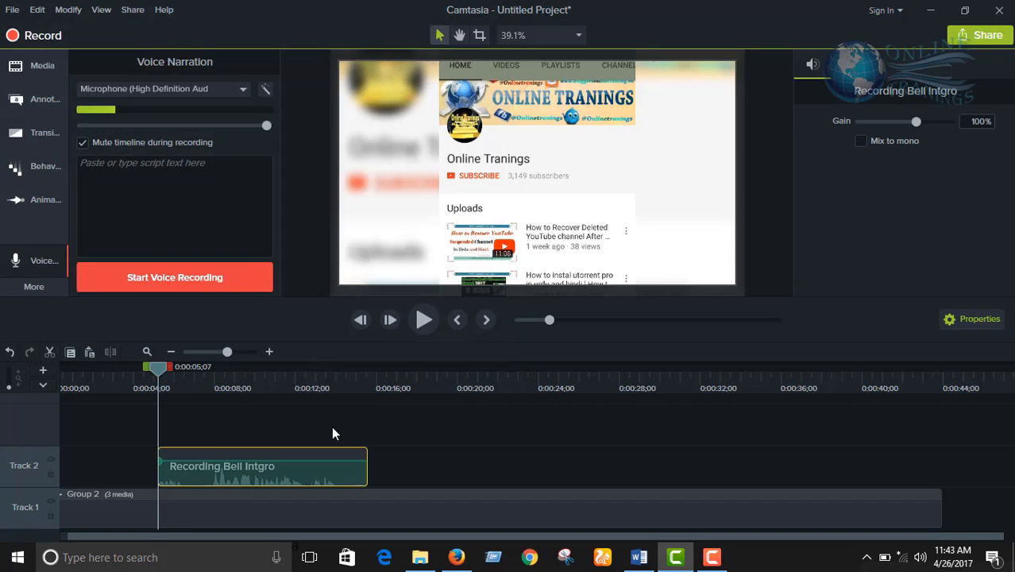
Step: Play back the recorded narration with the video and delete its clip from Track 2
left_click(424, 319)
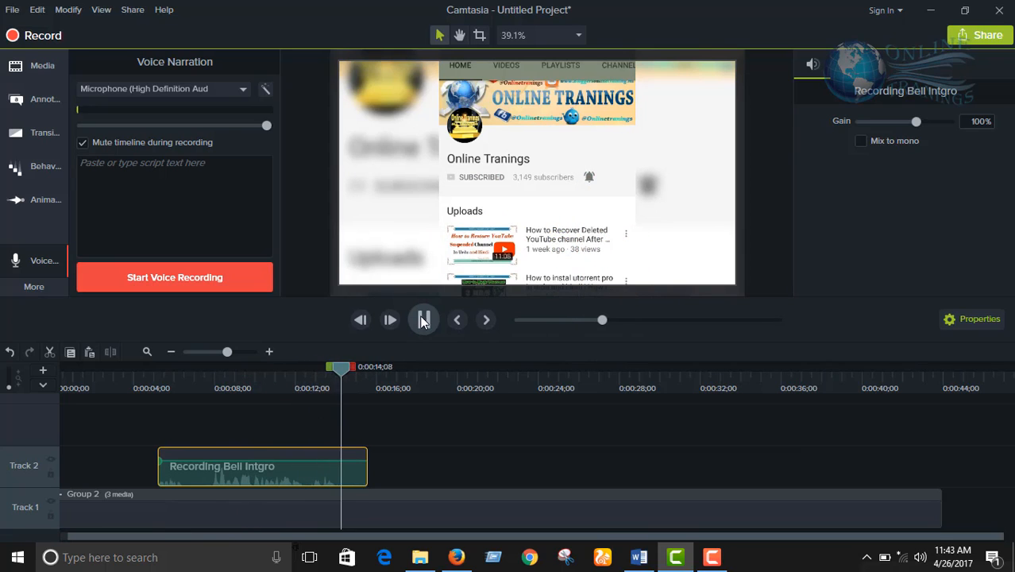
left_click(423, 319)
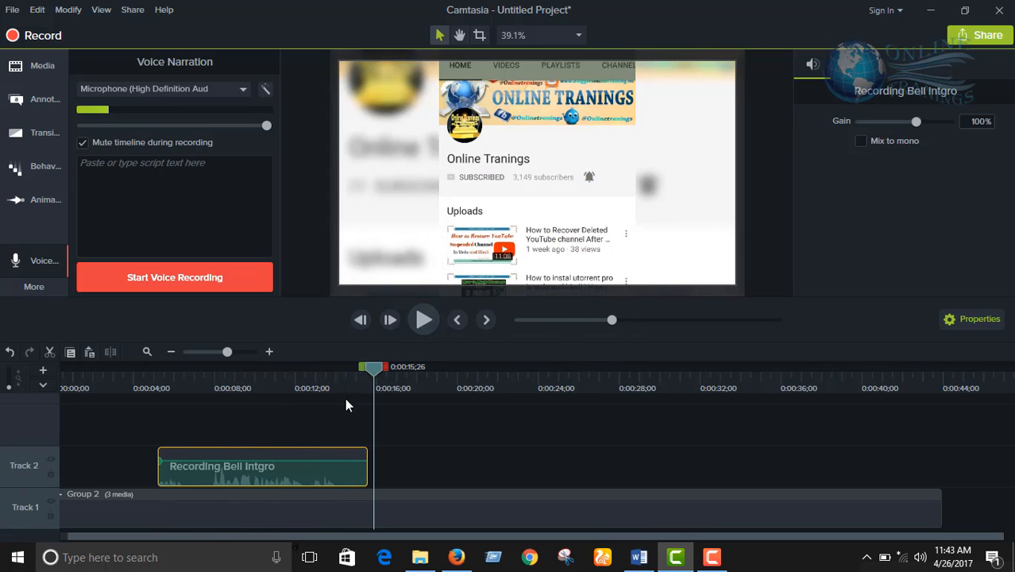
right_click(300, 448)
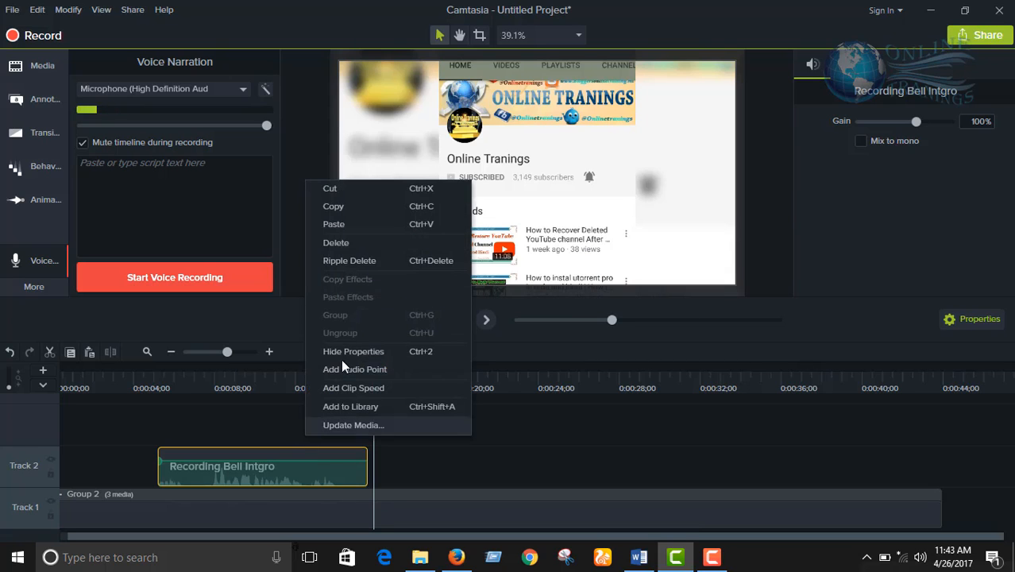
left_click(356, 247)
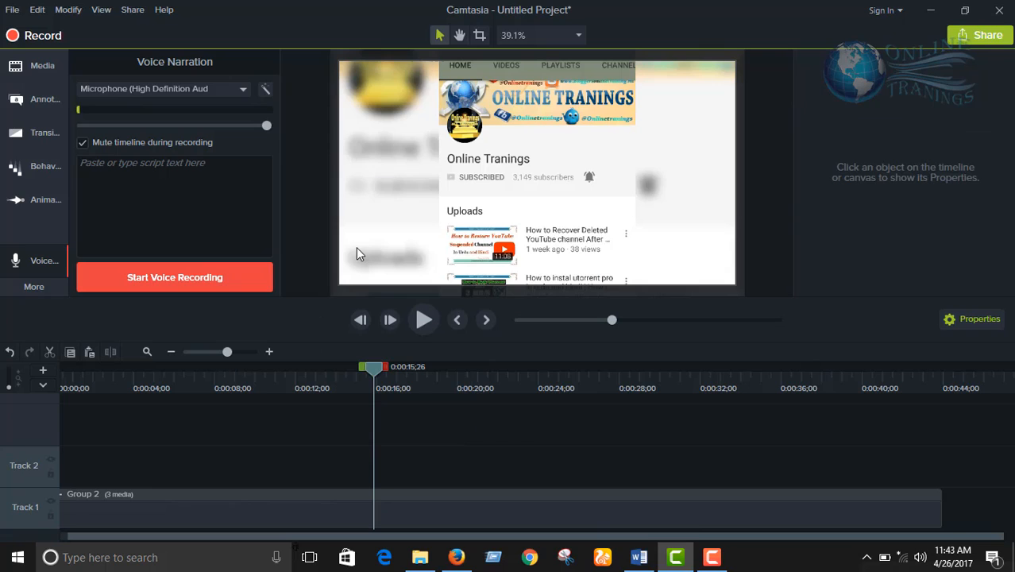
Step: Record a new voice narration starting at 0:00:04;20 and save it as Bell Intro for More
left_click(147, 379)
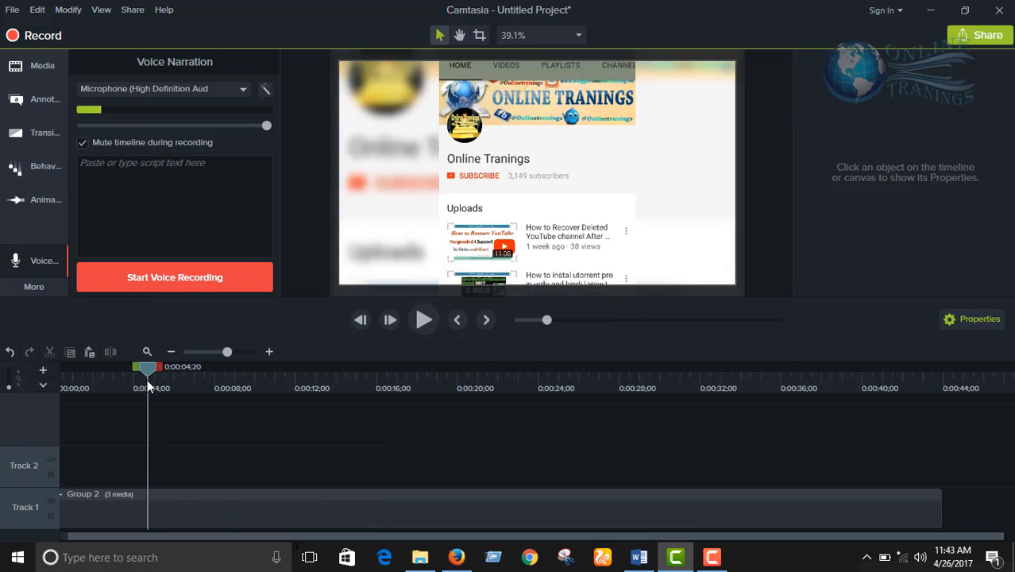
left_click(181, 281)
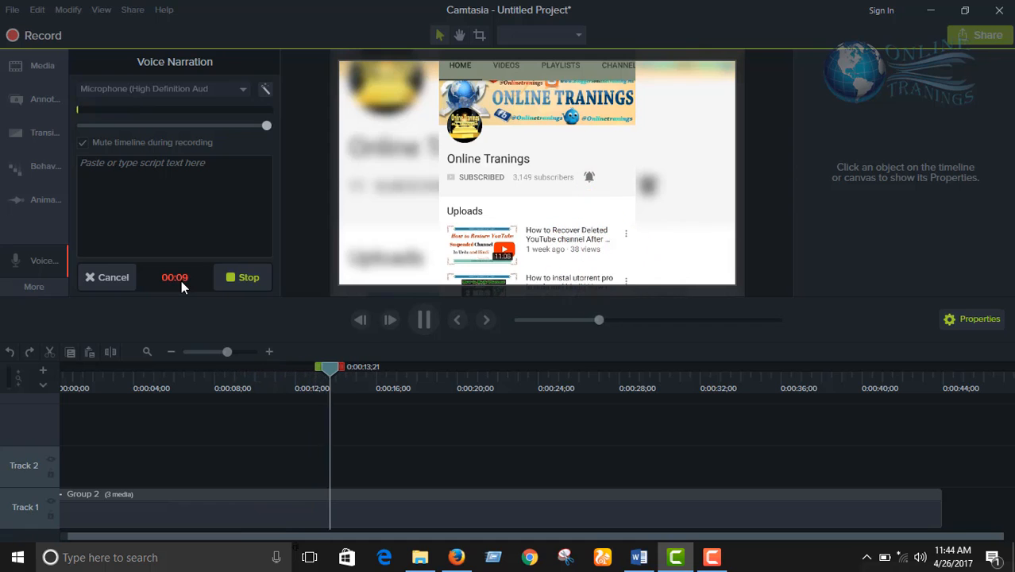
left_click(232, 274)
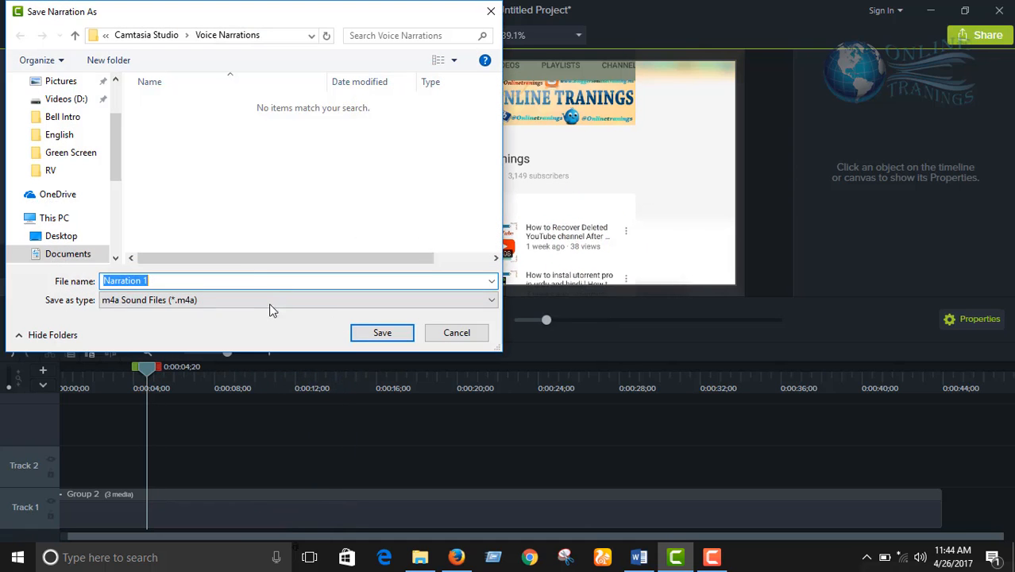
type("Be")
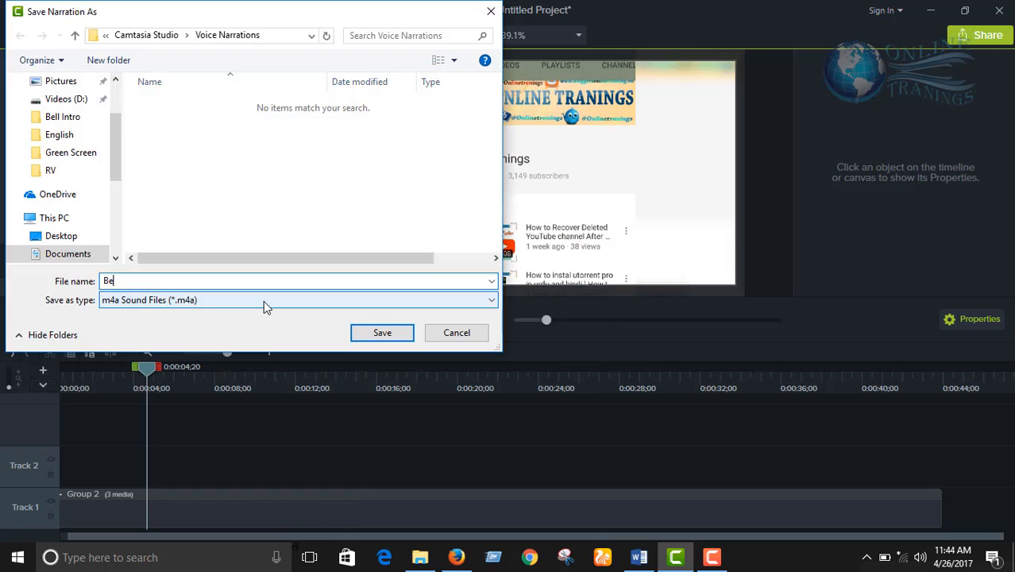
type("ll Intro for More")
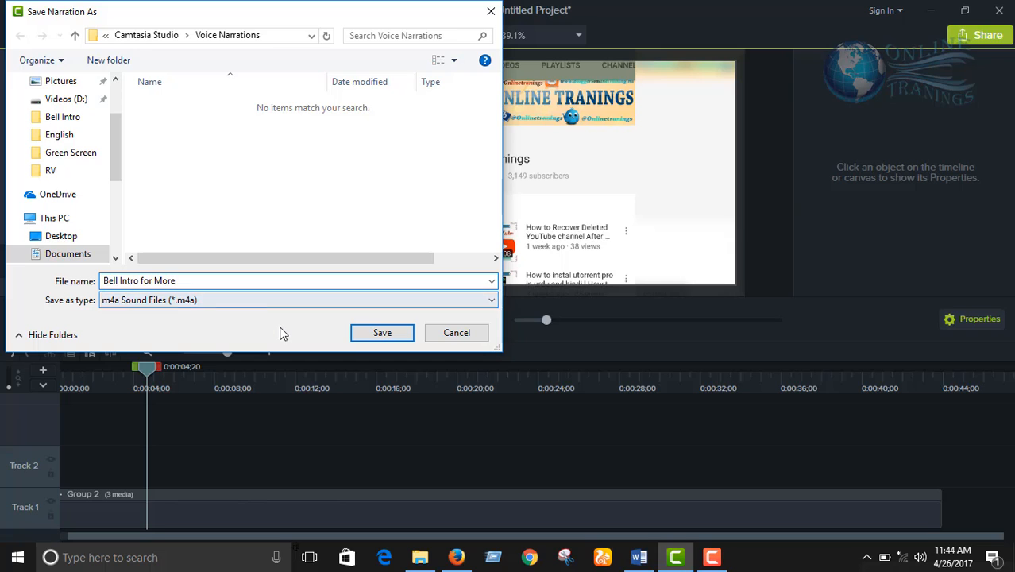
left_click(397, 332)
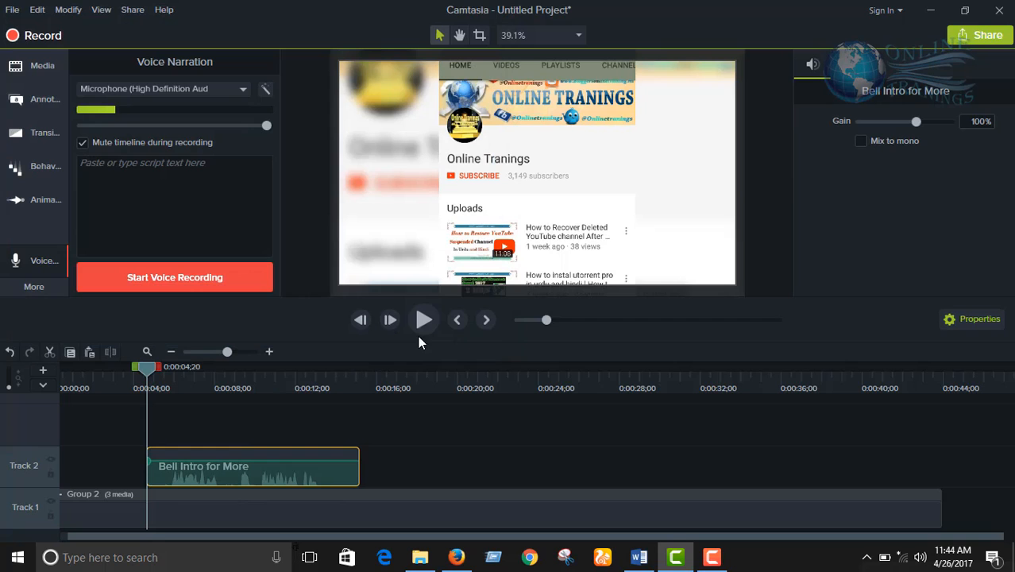
Step: Play back the new narration and group its Track 2 clip with the grouped clips on Track 1
left_click(422, 321)
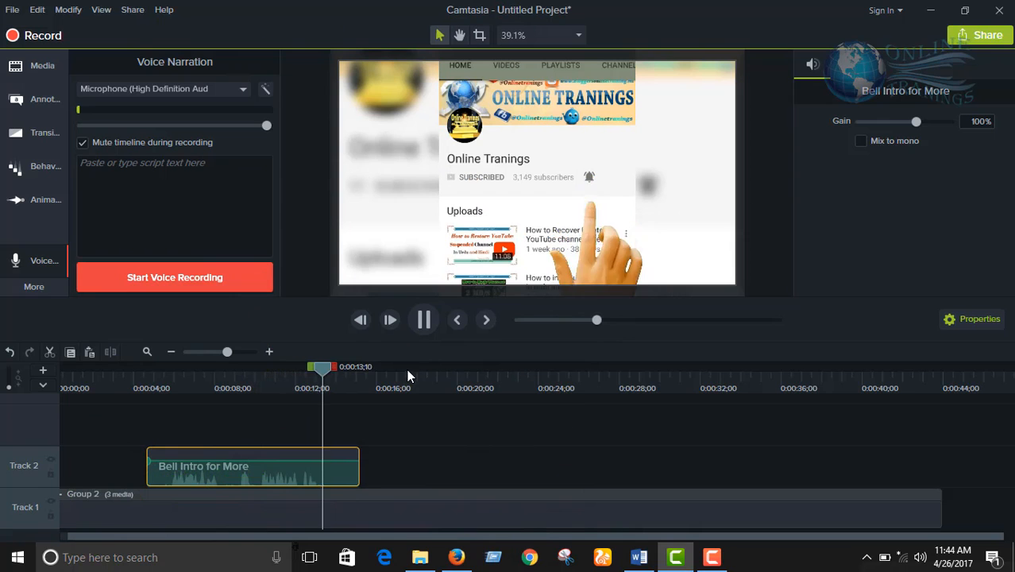
left_click(425, 320)
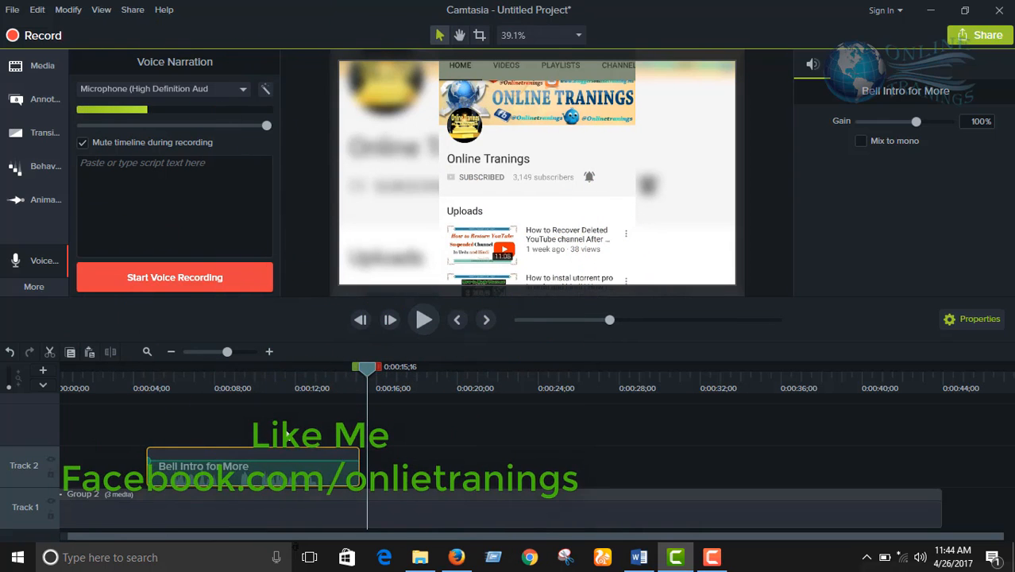
left_click(288, 435)
left_click_drag(287, 435, 258, 508)
right_click(259, 499)
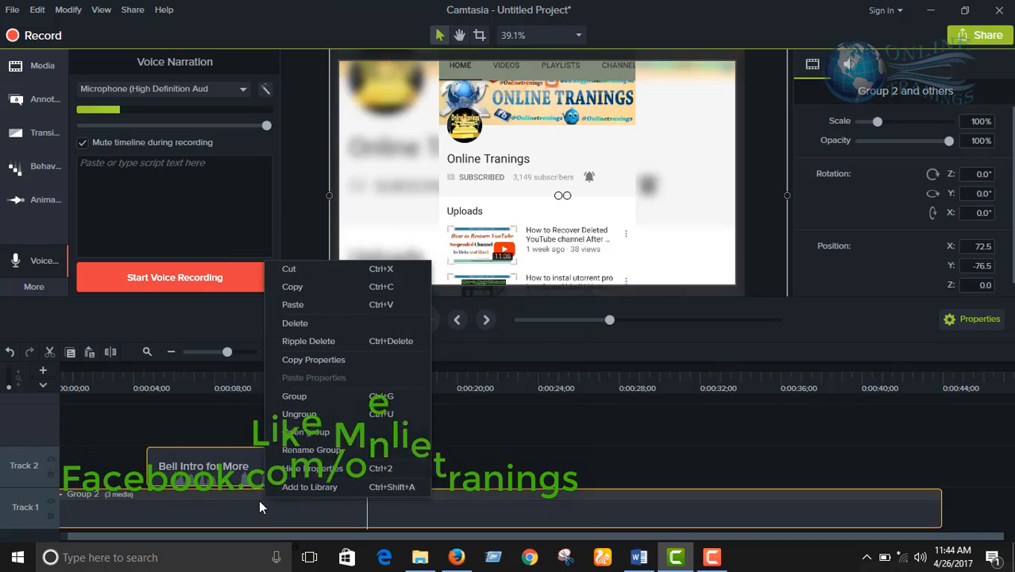
left_click(305, 397)
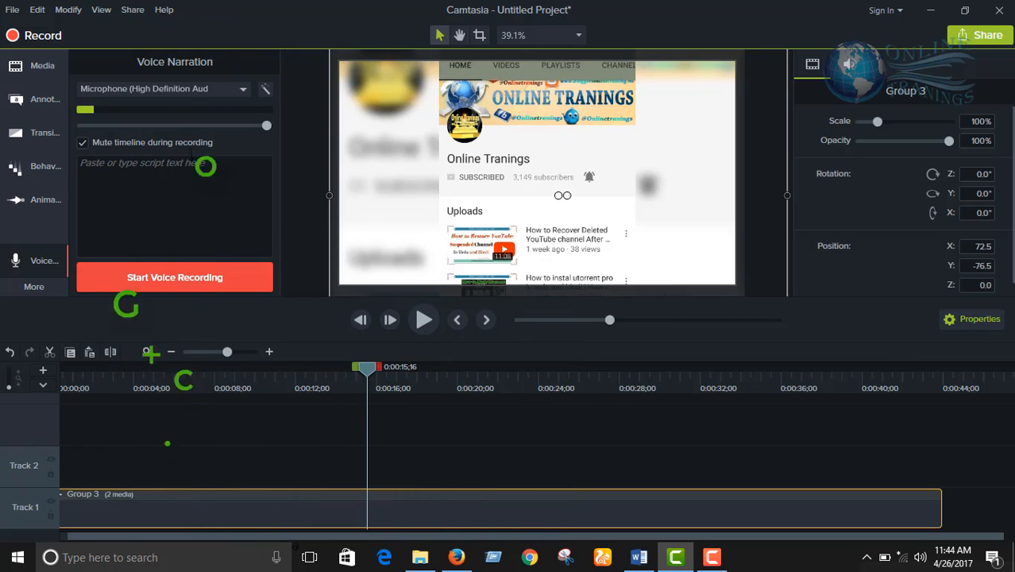
Step: Start producing the project as a local file with custom production settings and continue to the Smart Player options
left_click(12, 63)
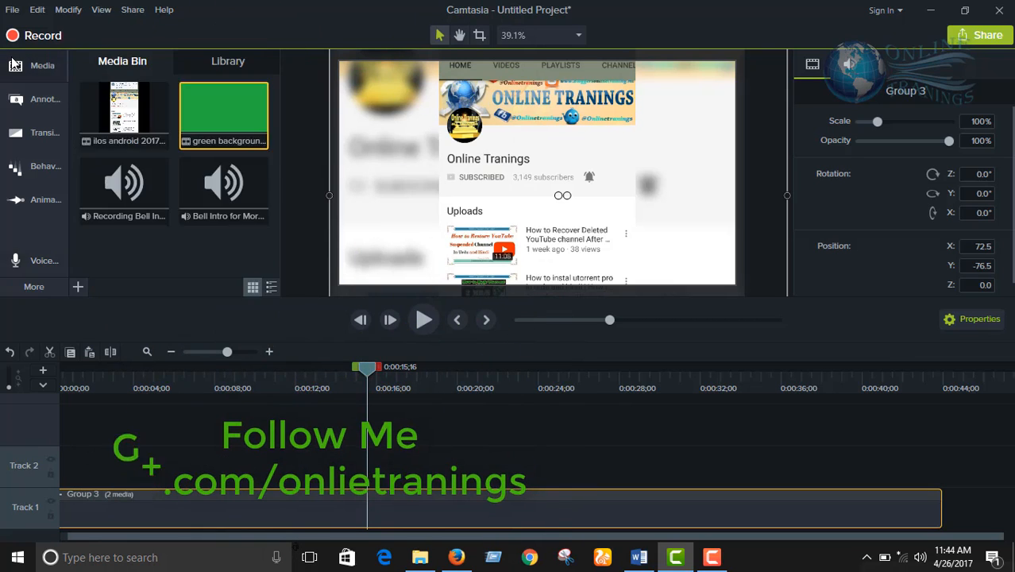
left_click(132, 11)
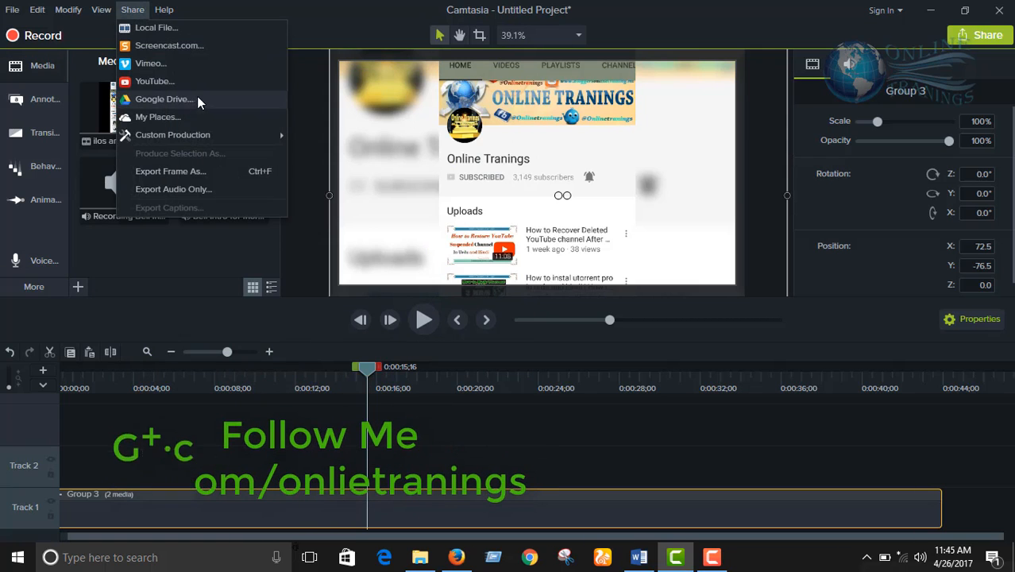
left_click(191, 28)
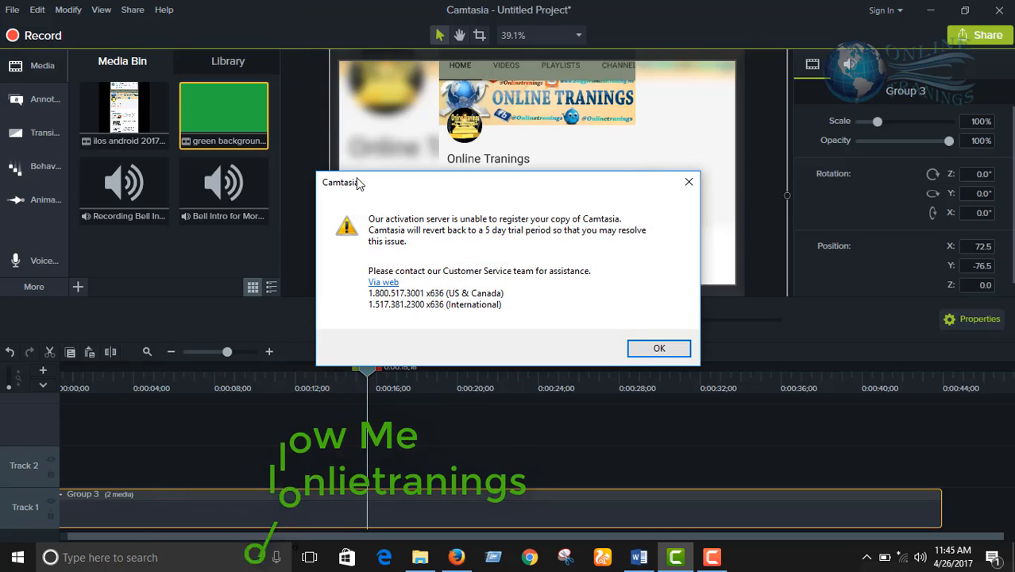
left_click(653, 348)
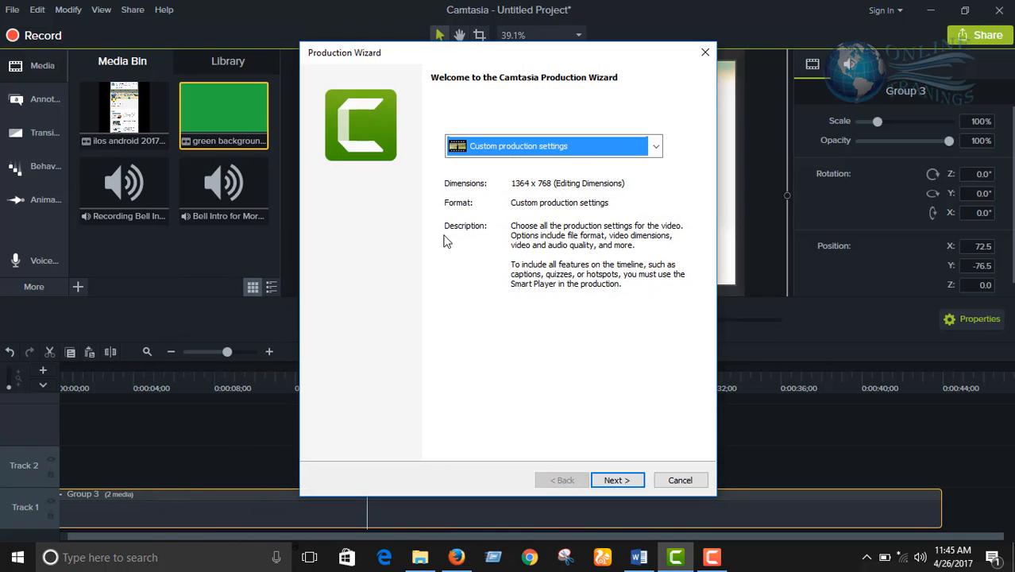
left_click(576, 149)
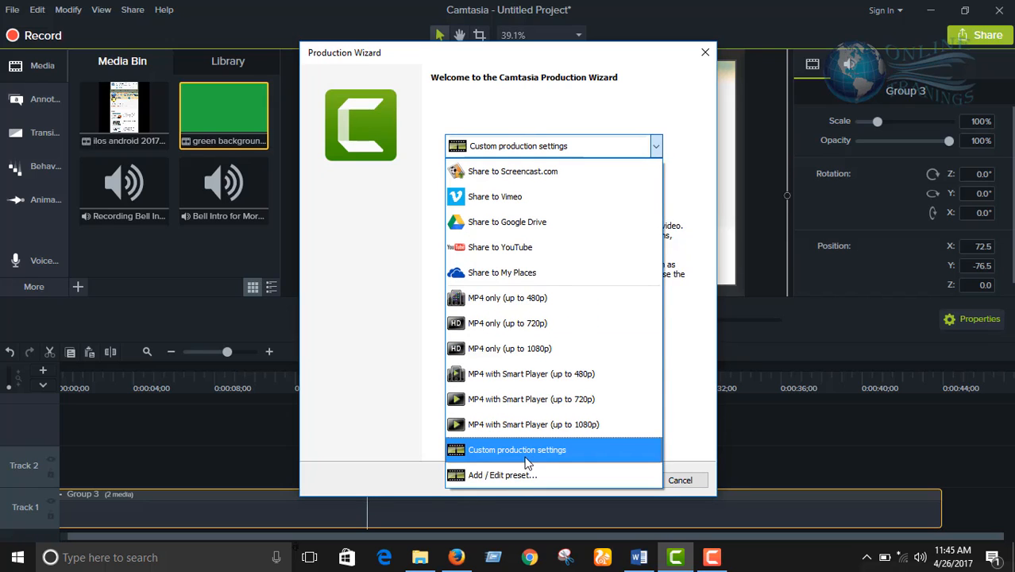
left_click(521, 476)
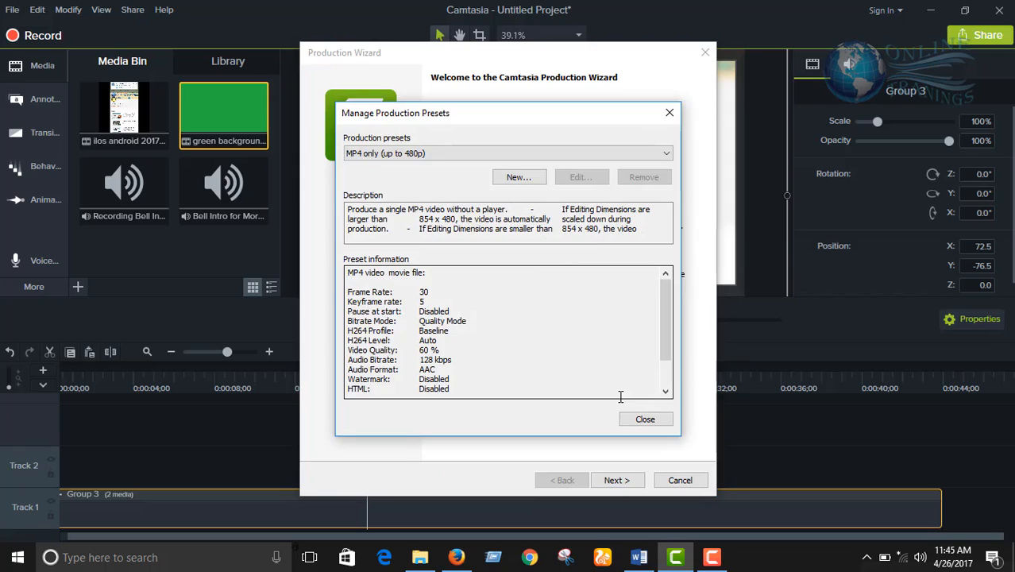
key("Escape")
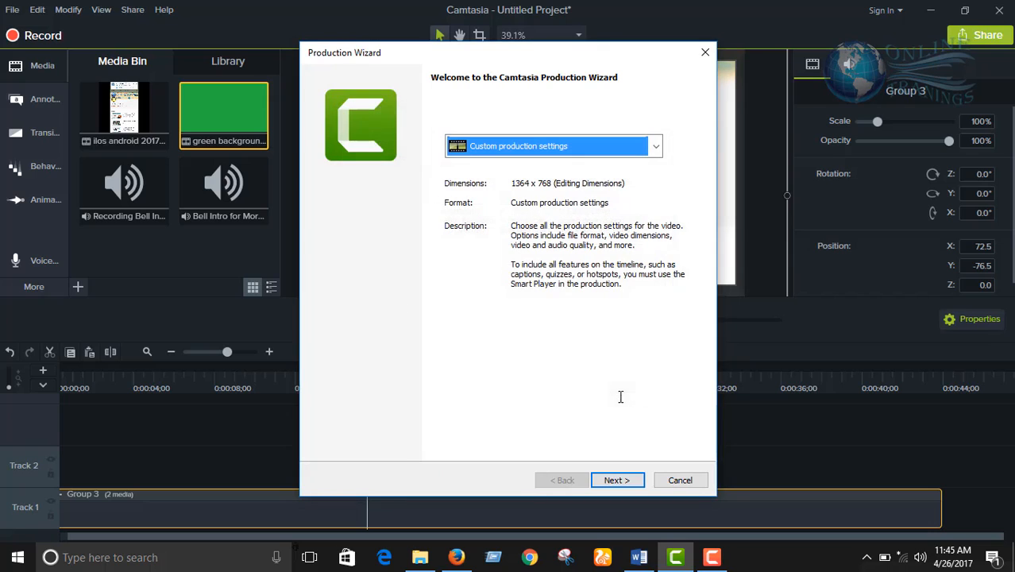
left_click(618, 480)
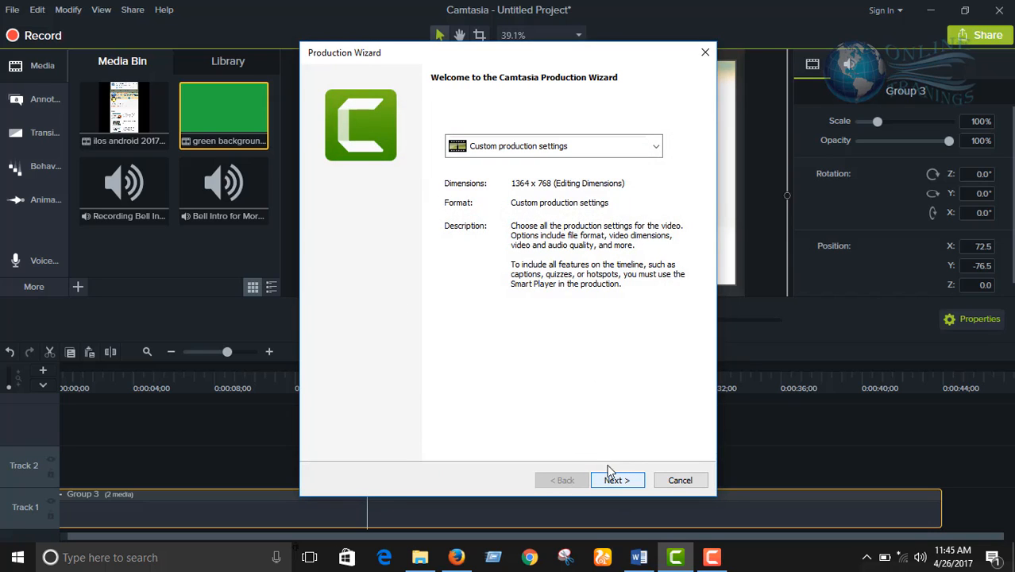
left_click(614, 484)
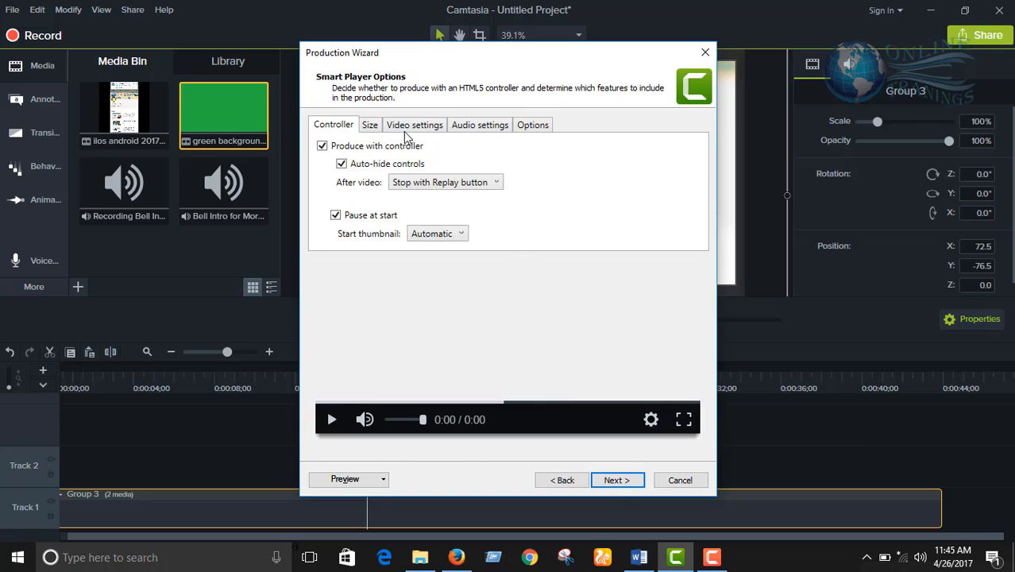
Step: Examine the video, audio and size settings in the Smart Player options
left_click(404, 135)
left_click(476, 126)
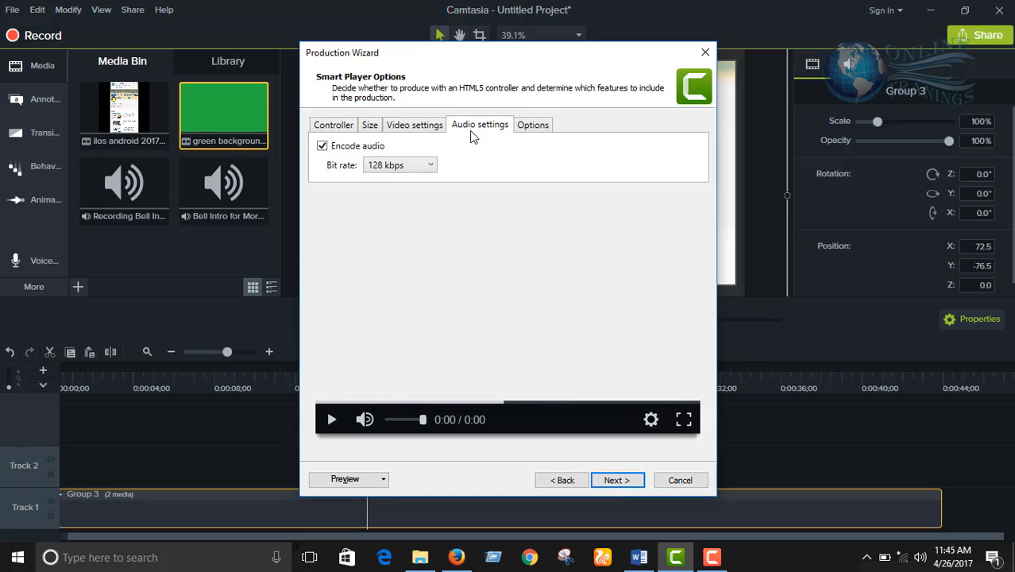
left_click(370, 127)
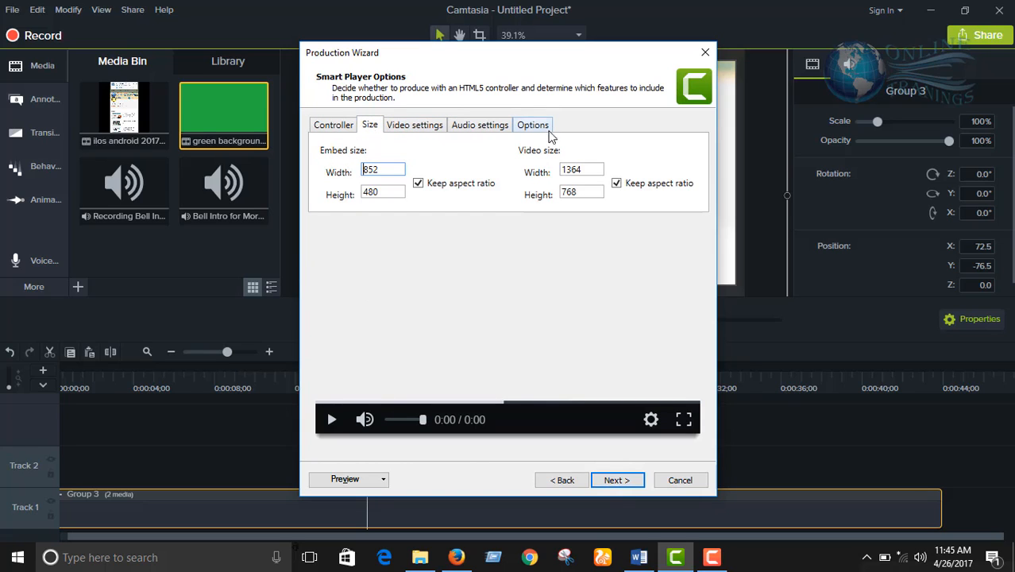
Step: Continue to the video options and include a watermark in the production
left_click(626, 481)
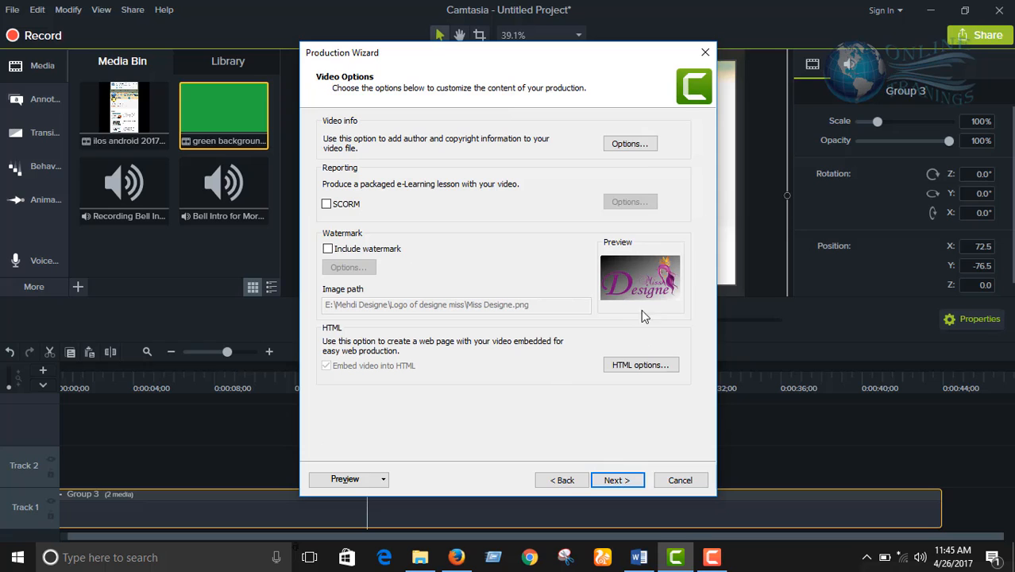
left_click(632, 143)
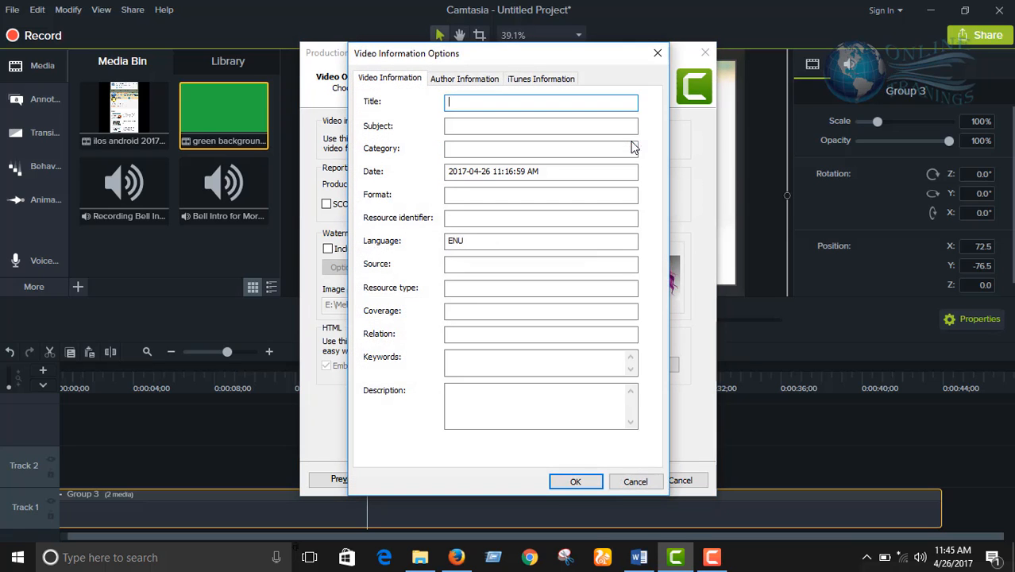
left_click(658, 52)
left_click(327, 248)
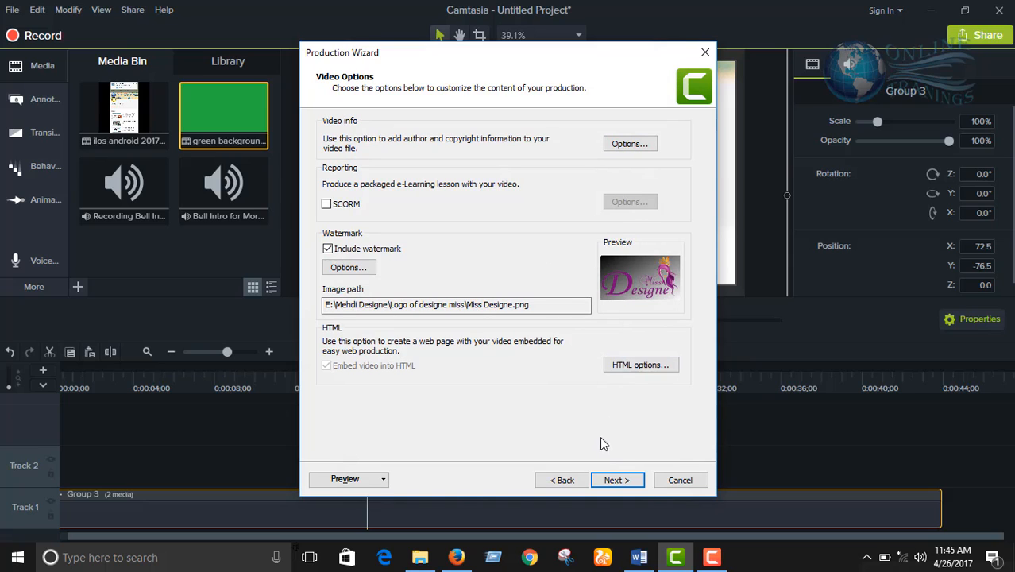
left_click(617, 480)
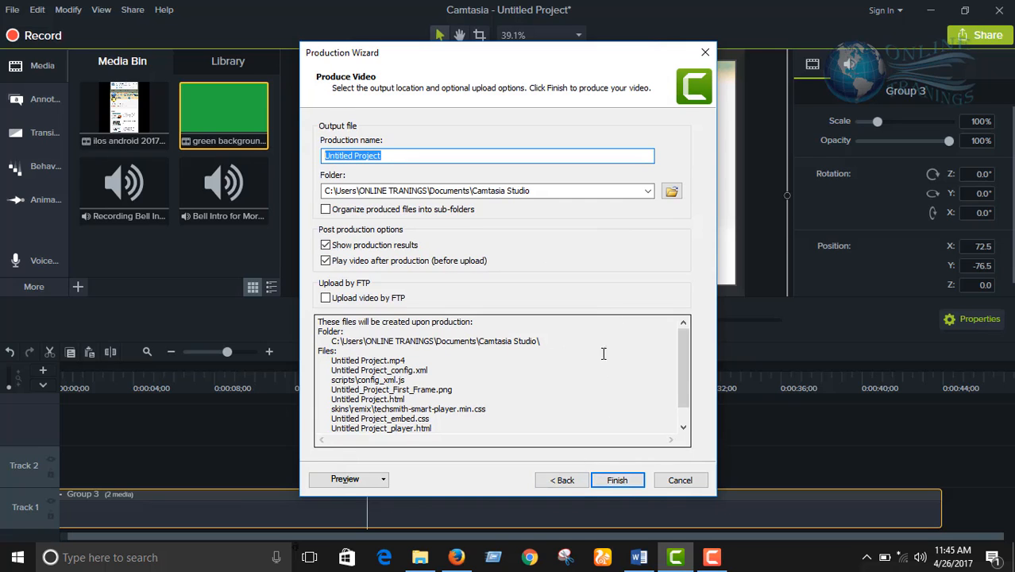
Step: Replace the watermark image with new 1 New Online Tranings Title from the ALL CHANNEL INTRO\My New Intro of Online Tranings folder on drive D
left_click(556, 480)
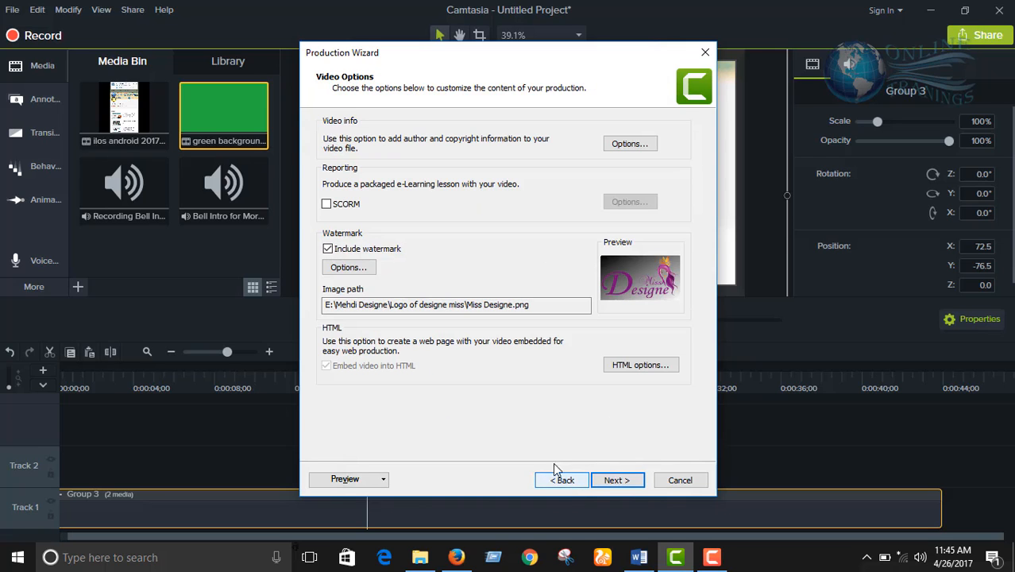
left_click(347, 268)
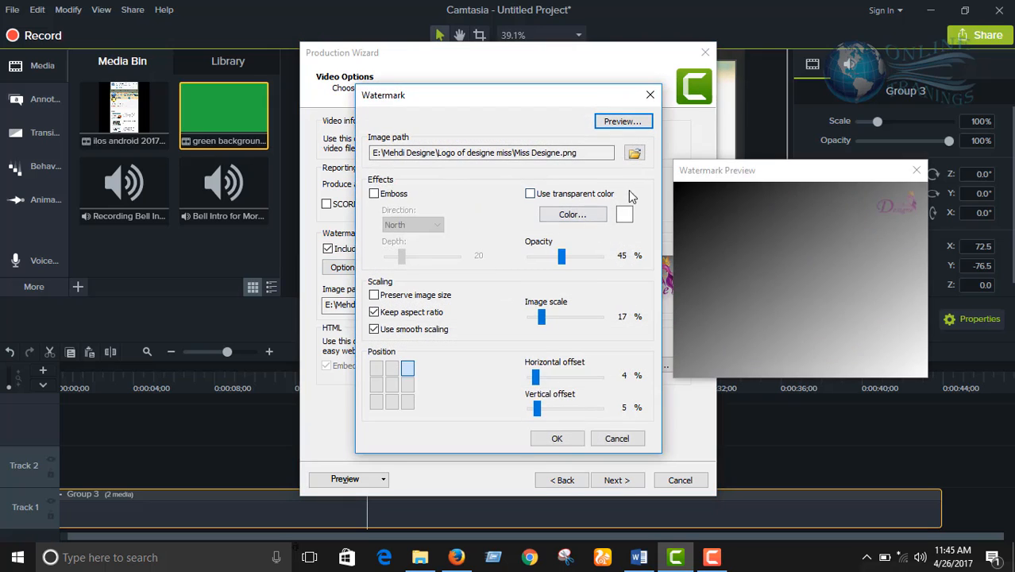
left_click(634, 156)
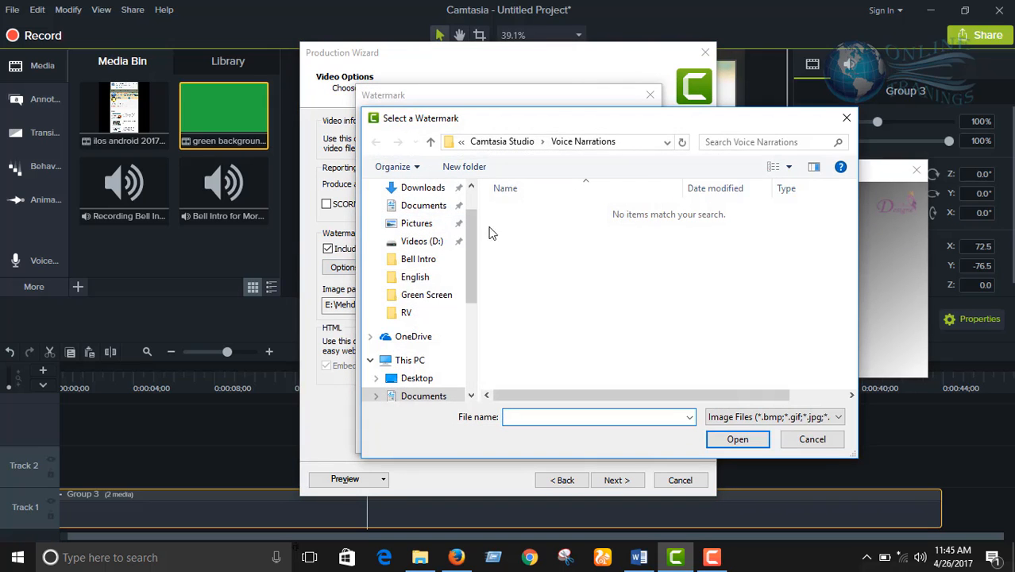
left_click(501, 143)
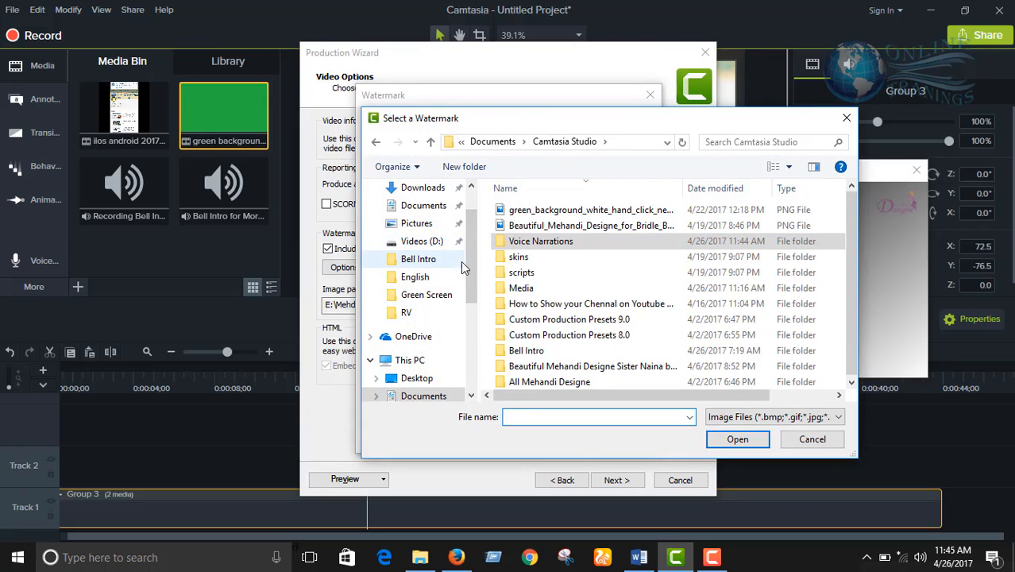
scroll(451, 294, "down", 4)
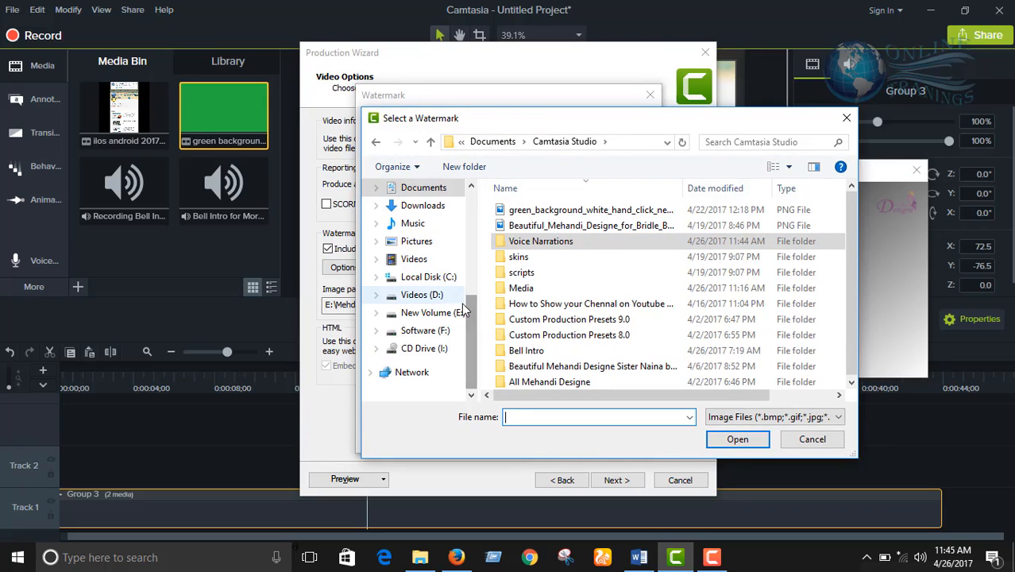
left_click(429, 295)
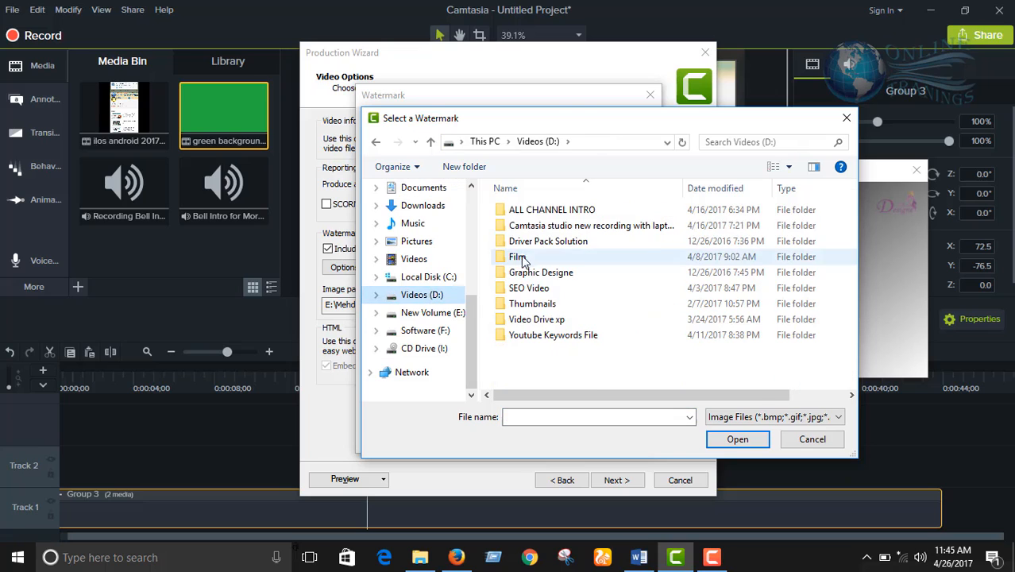
double_click(561, 213)
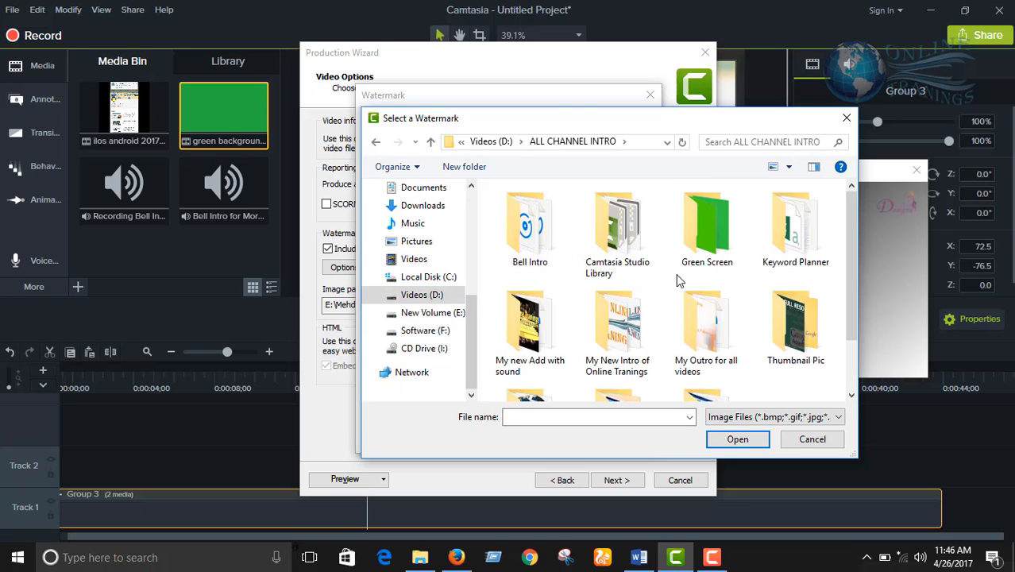
double_click(623, 321)
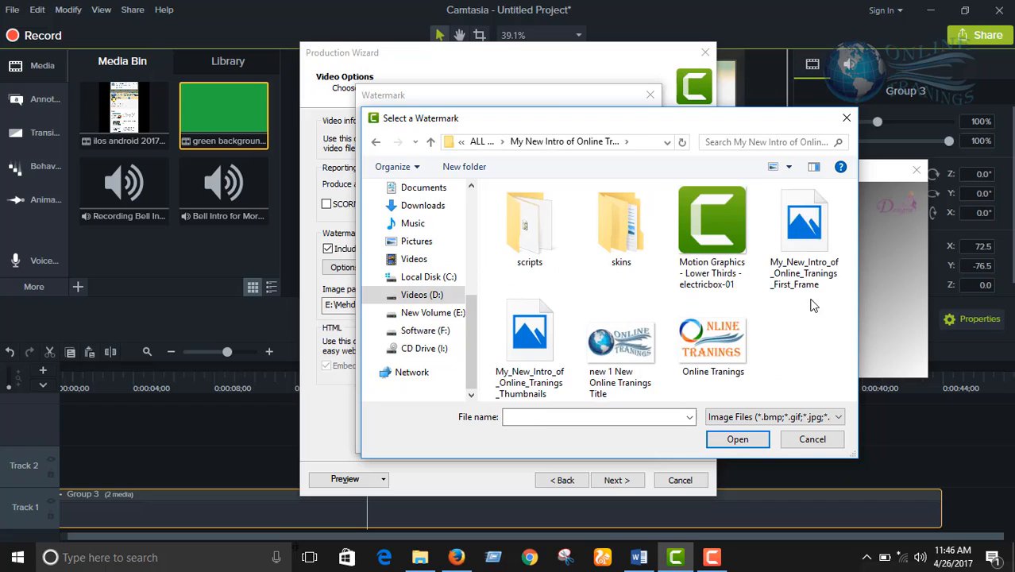
left_click(637, 344)
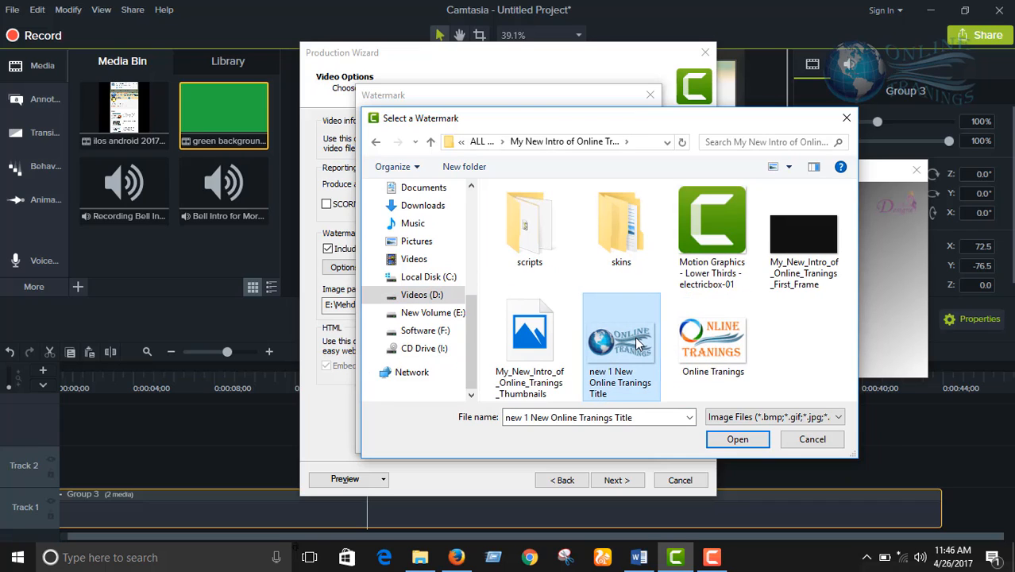
left_click(707, 345)
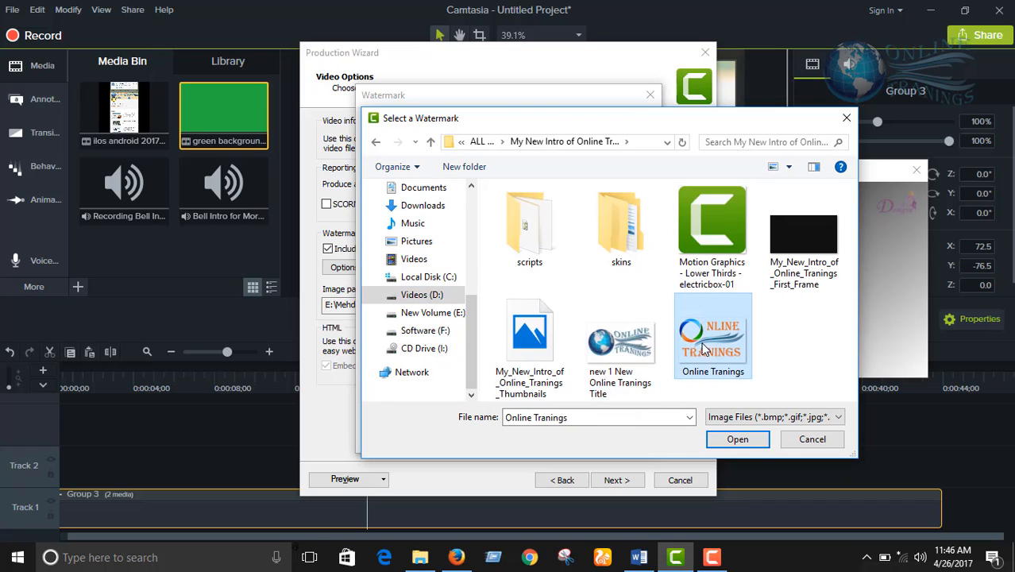
double_click(638, 338)
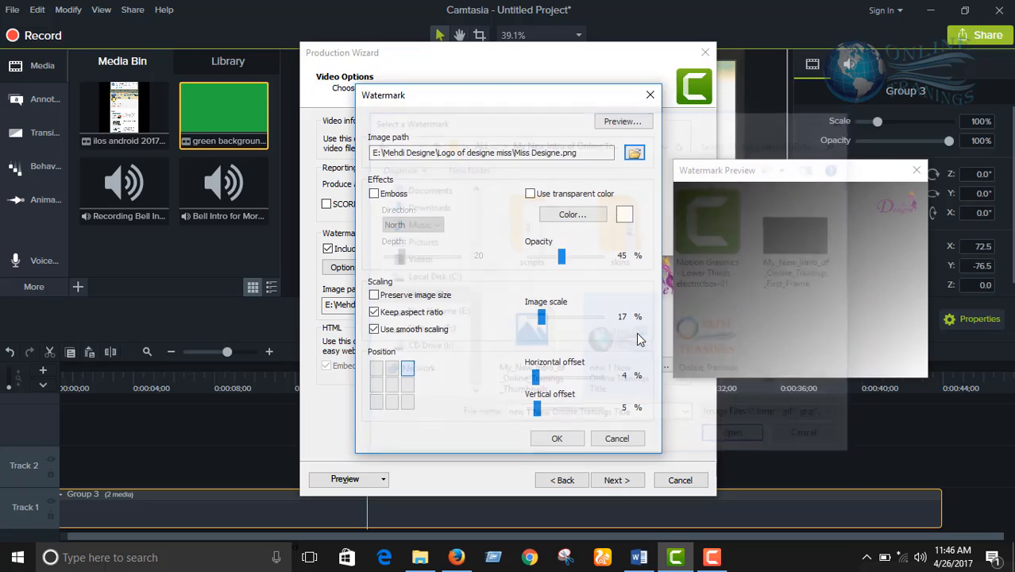
left_click(557, 438)
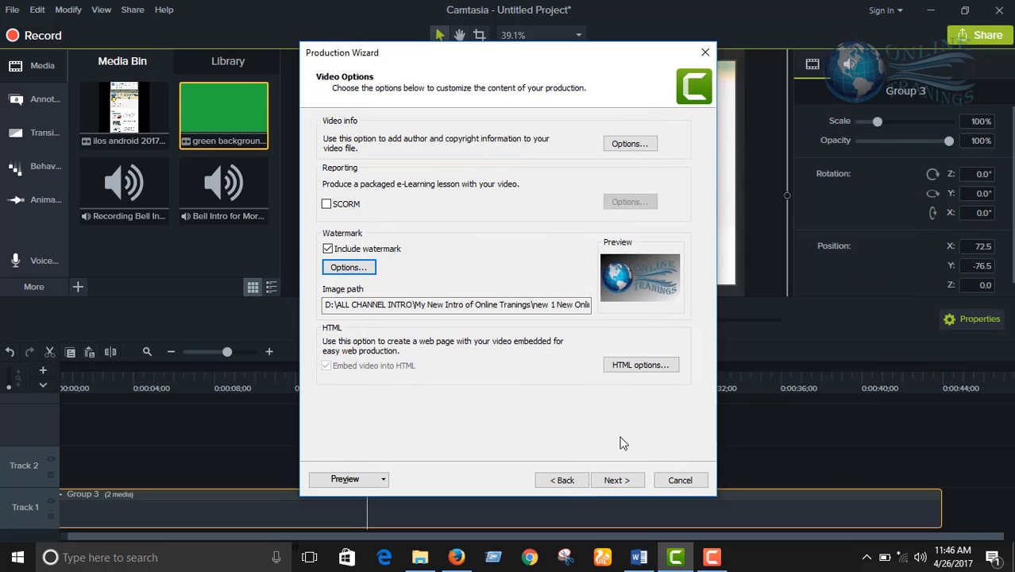
Step: Continue to the output file settings and name the production How to create Bell Intro
left_click(616, 481)
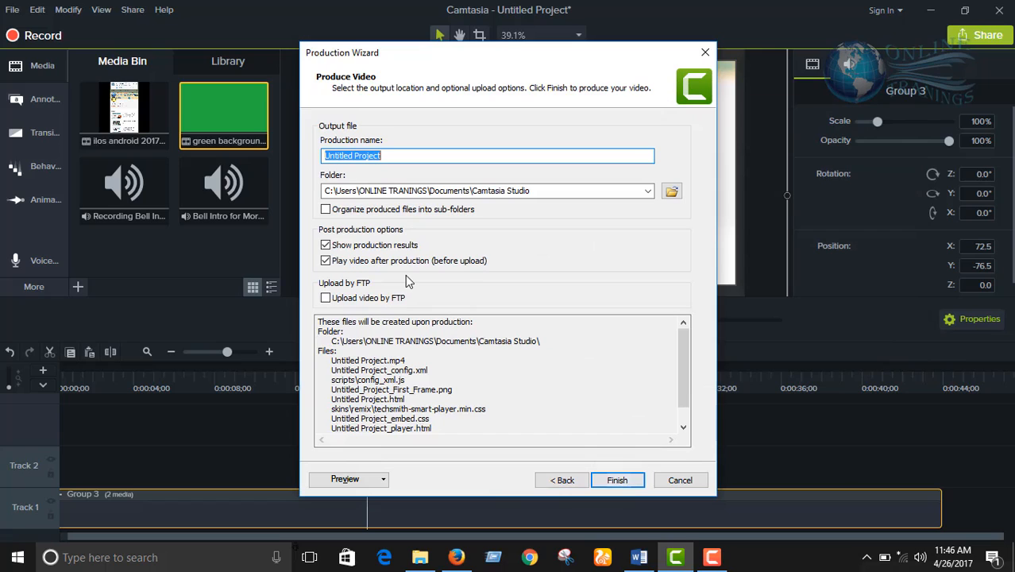
type("Bell ")
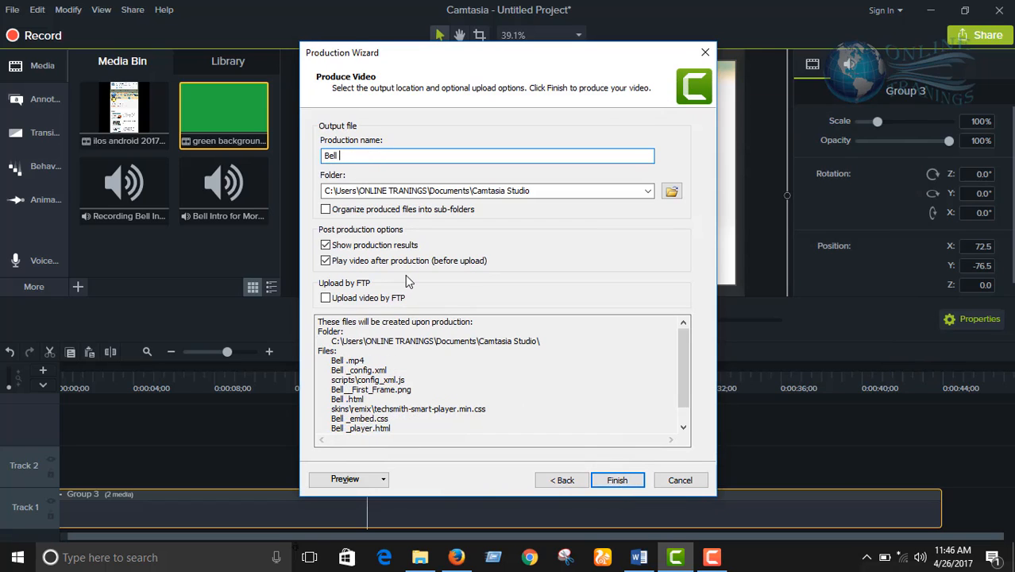
type("Intro")
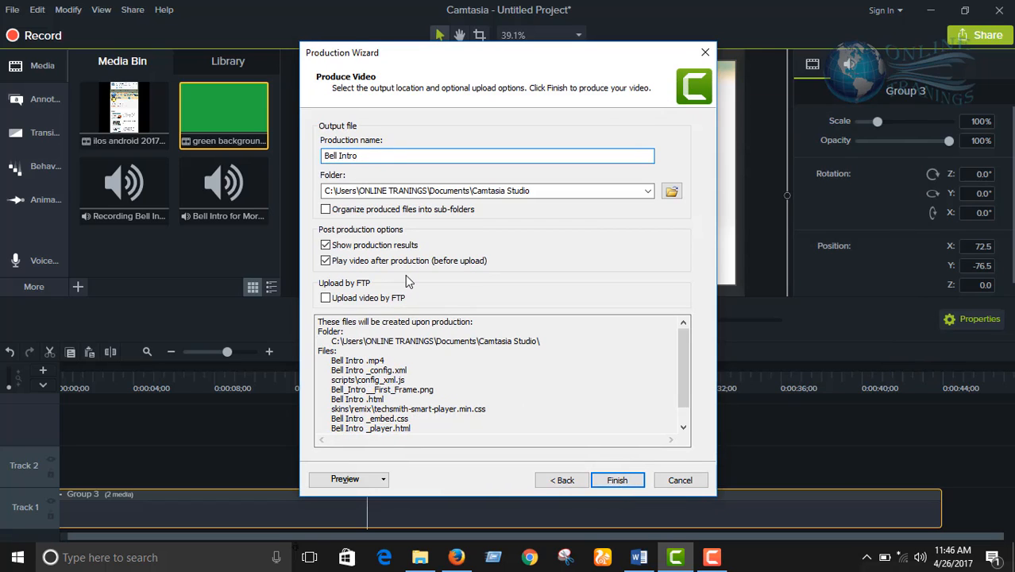
key("Home")
type("How to create")
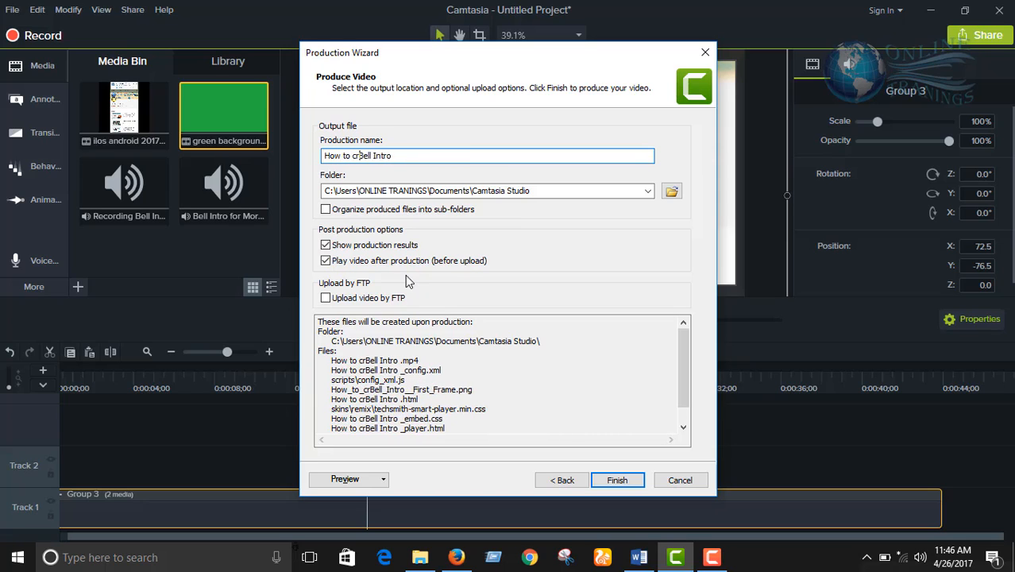
type(" Bell ")
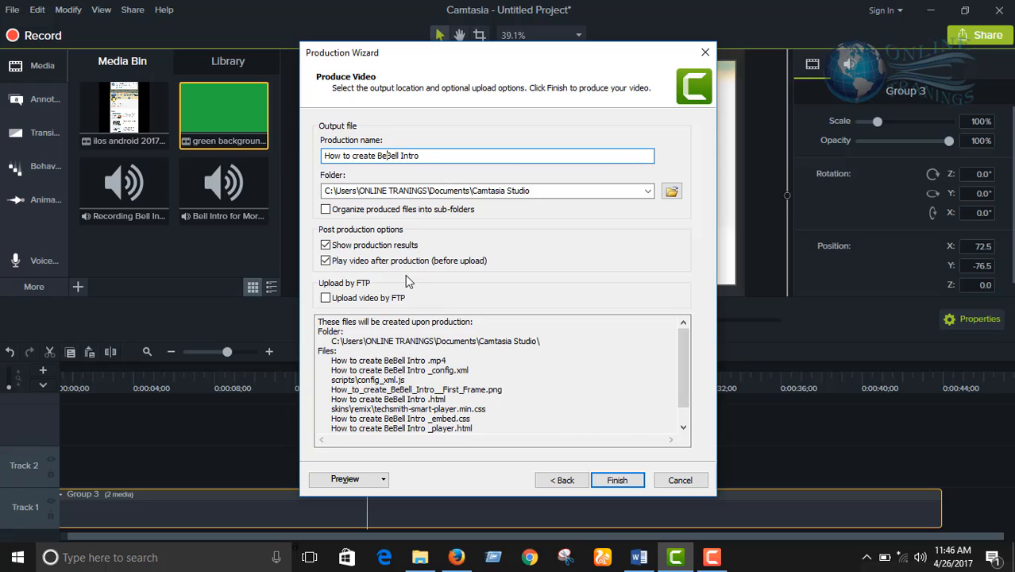
type("Introi")
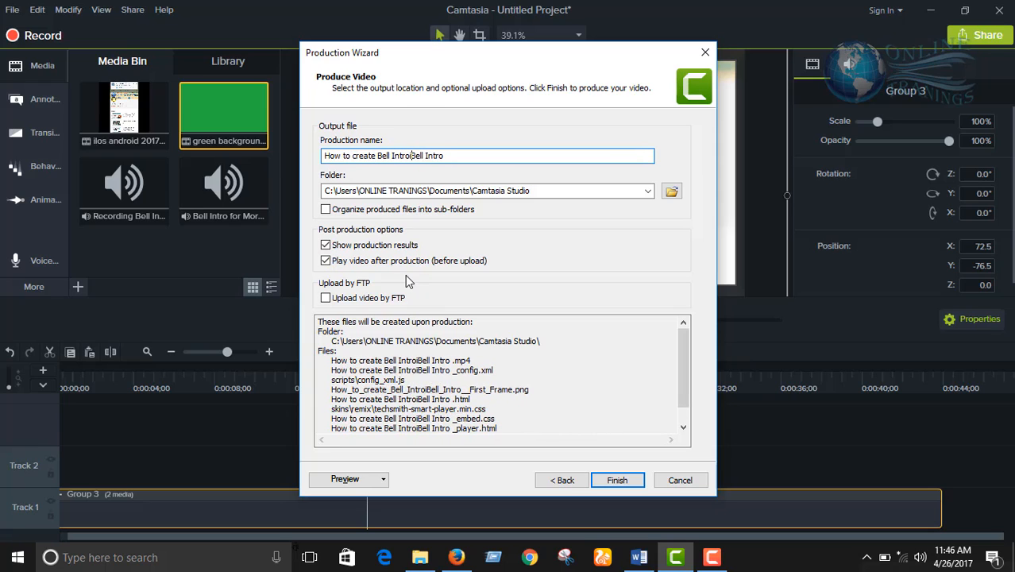
key("BackSpace")
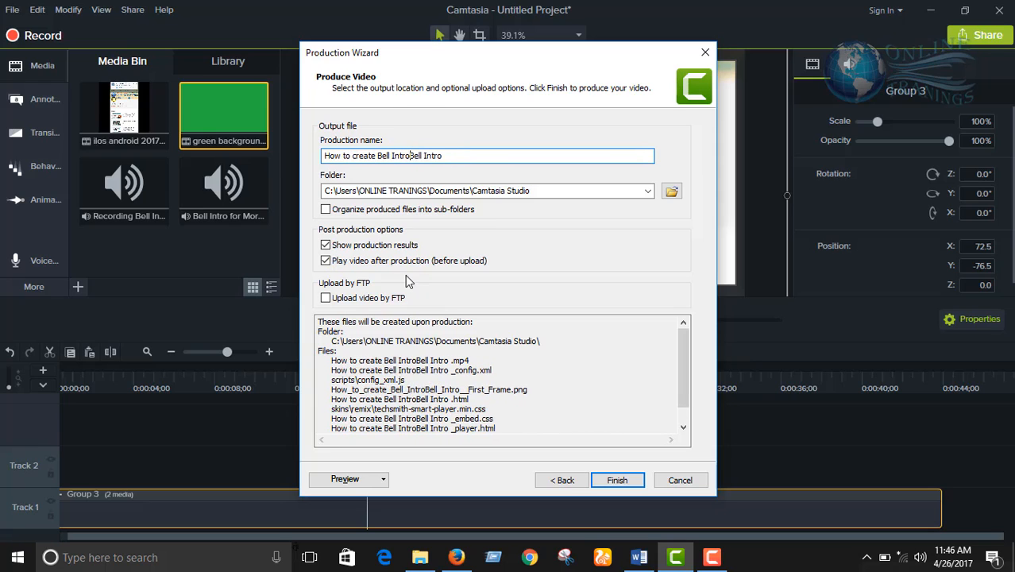
key("BackSpace")
key("BackSpace")
key("BackSpace")
key("BackSpace")
key("BackSpace")
key("BackSpace")
key("BackSpace")
key("BackSpace")
key("BackSpace")
key("BackSpace")
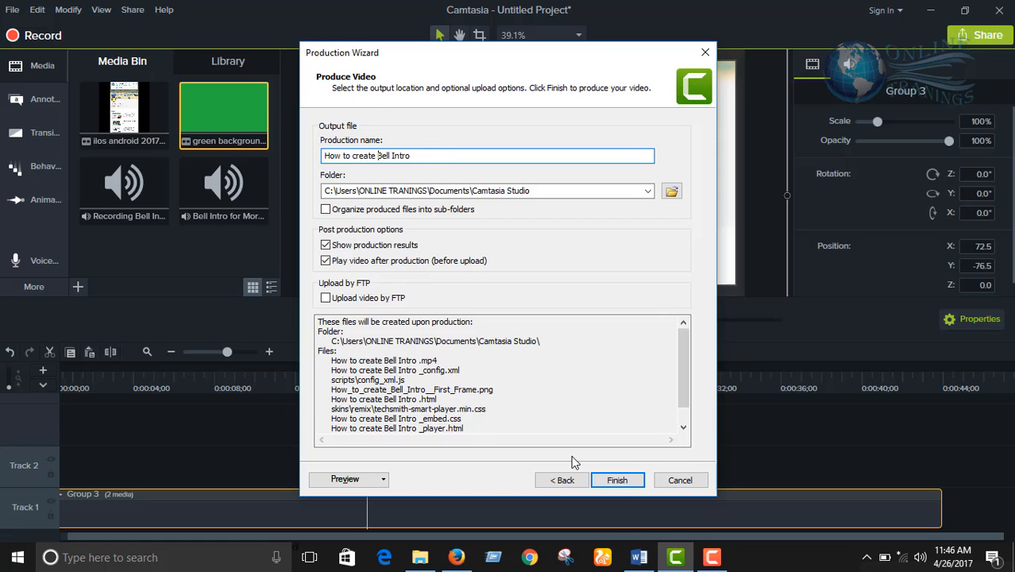
Step: Decline overwriting the existing files and rename the production How to create Bell Intro New in Urdu and Hindi
left_click(617, 480)
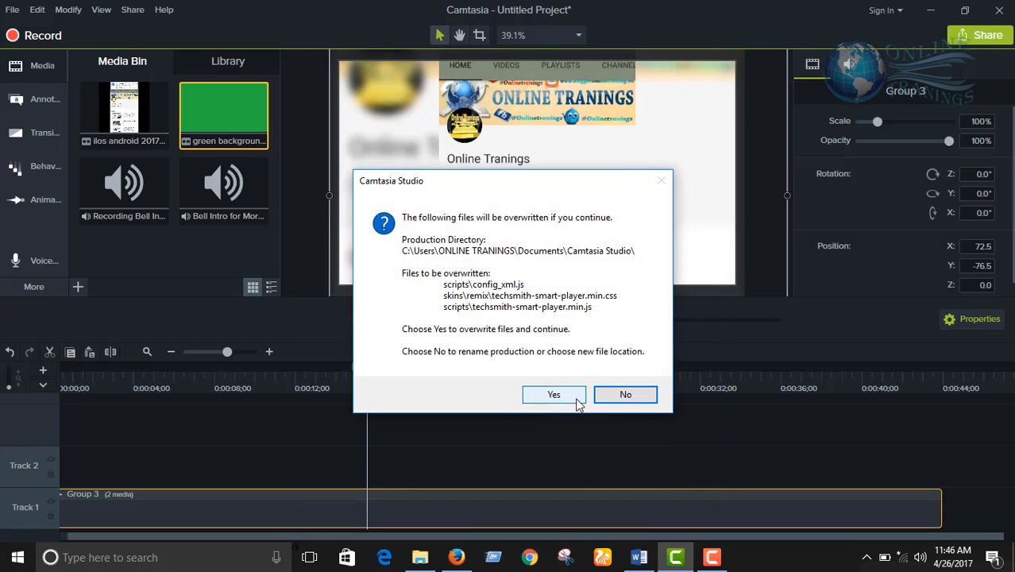
left_click(626, 398)
left_click(437, 156)
type("N")
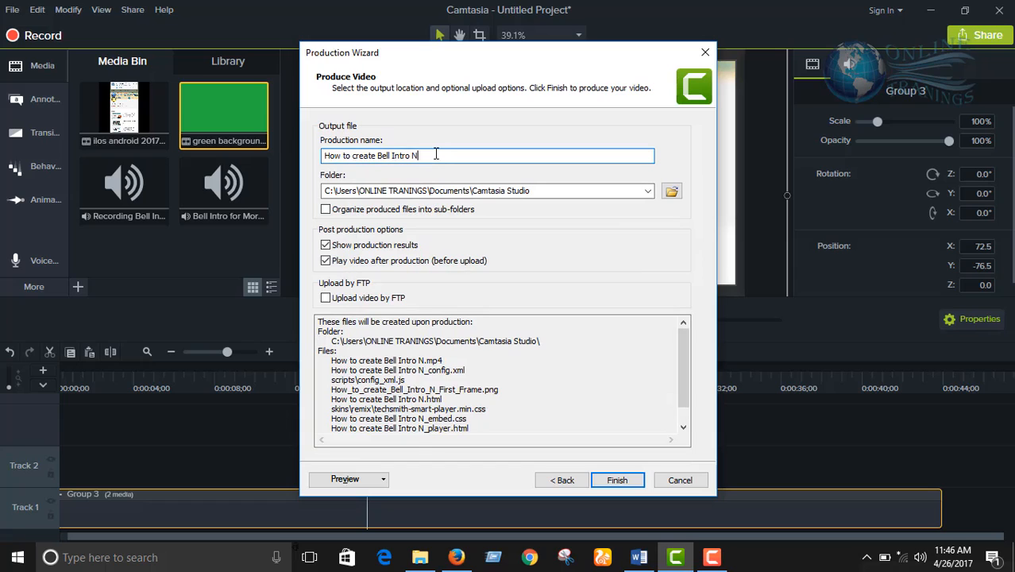
type("ew in")
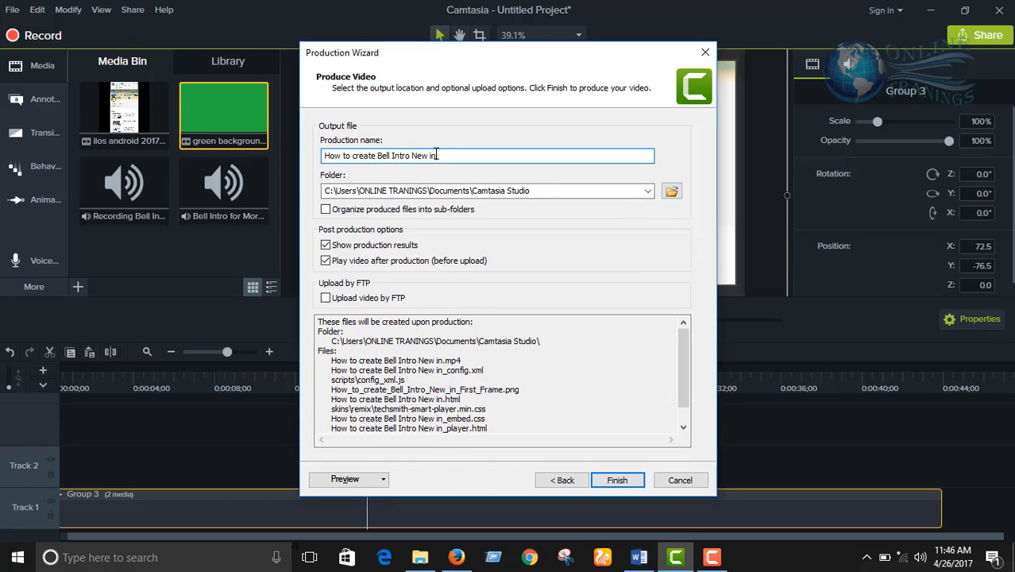
type(" Urdu and Hindi")
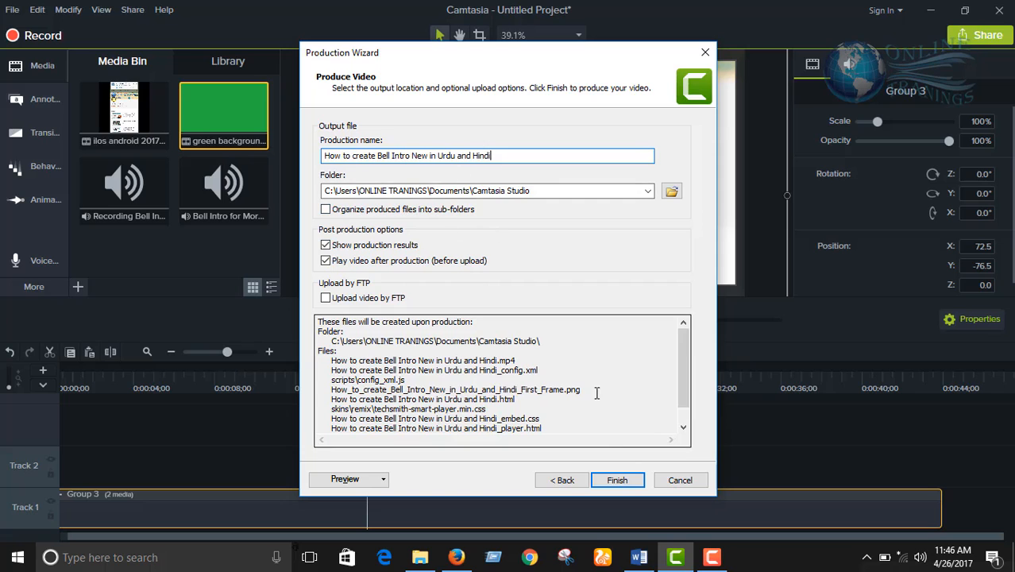
Step: Start producing the video, allow the existing script and skin files to be overwritten, and close the Bell Intro folder window
left_click(622, 481)
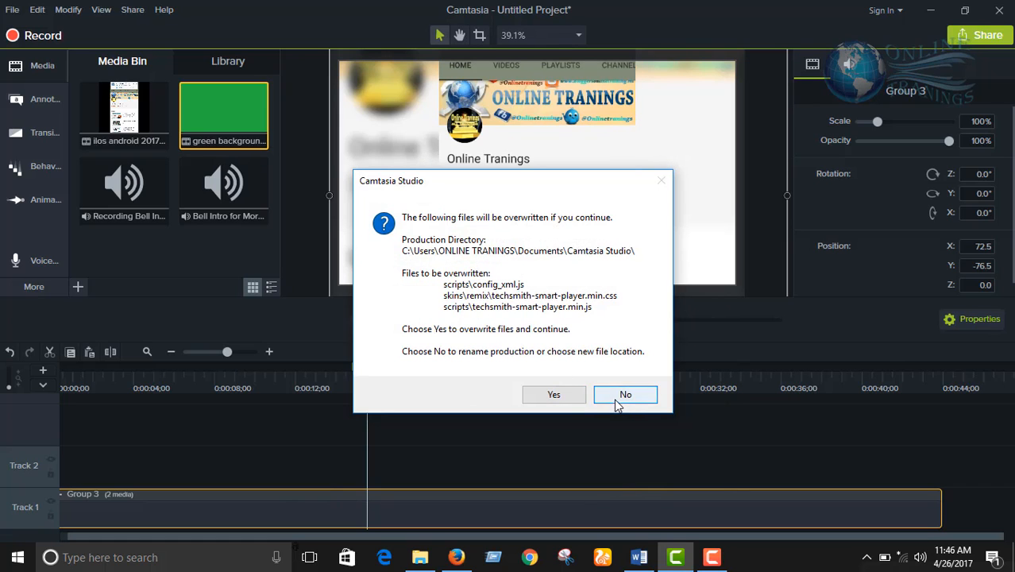
left_click(567, 398)
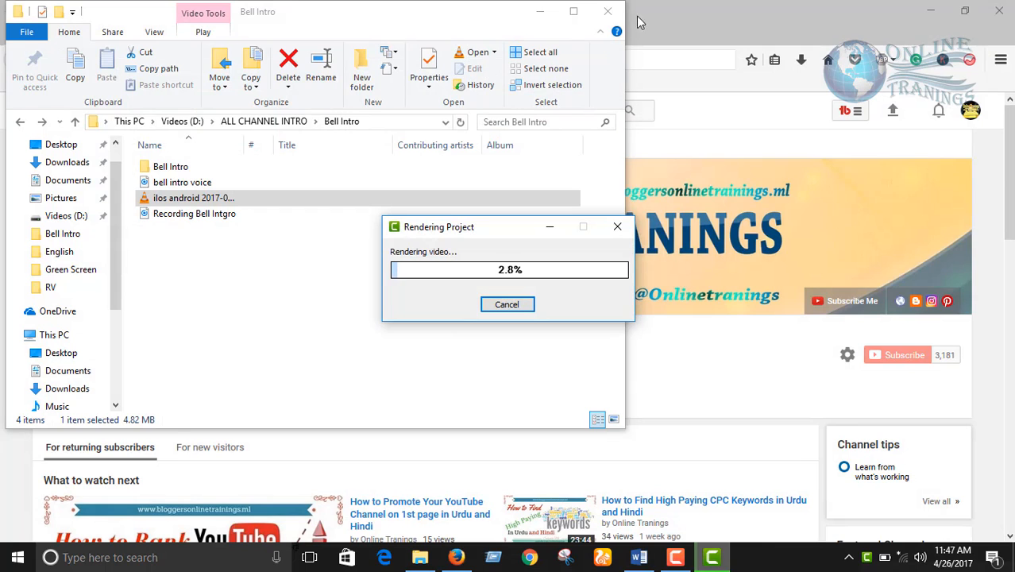
left_click(609, 11)
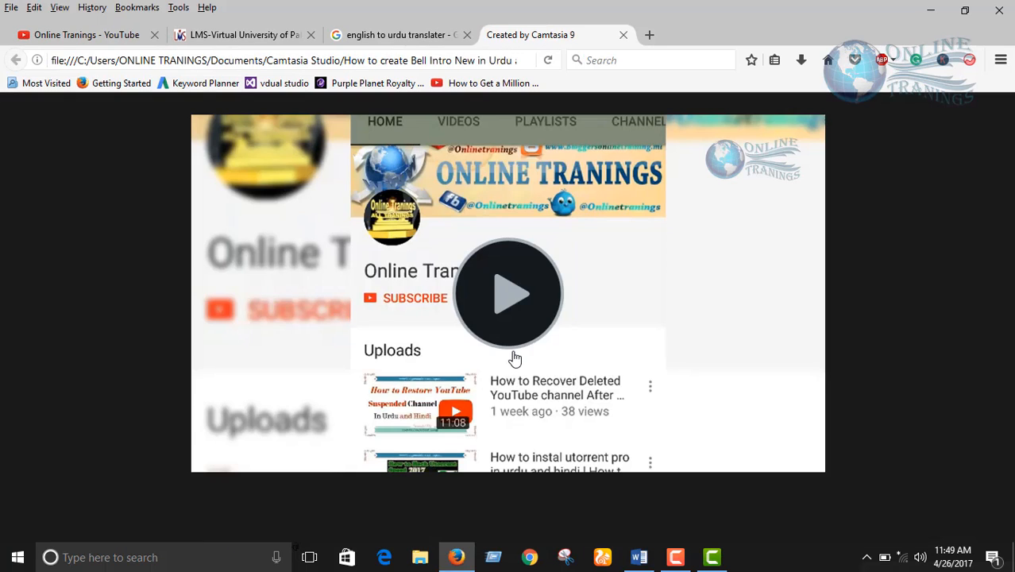
Step: Play the produced intro in the browser to check its picture, sound and watermark, and pause it
left_click(519, 309)
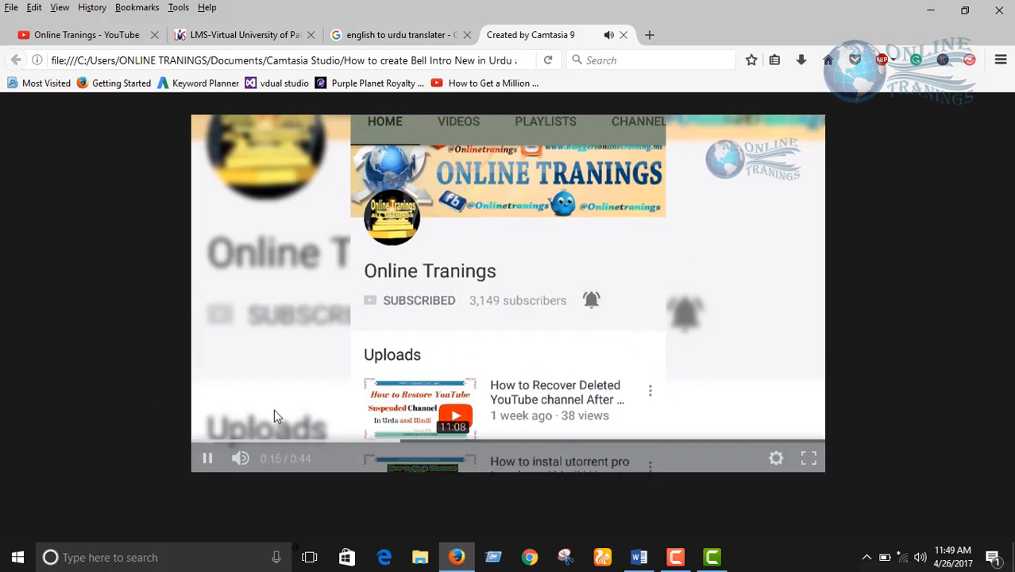
left_click(414, 370)
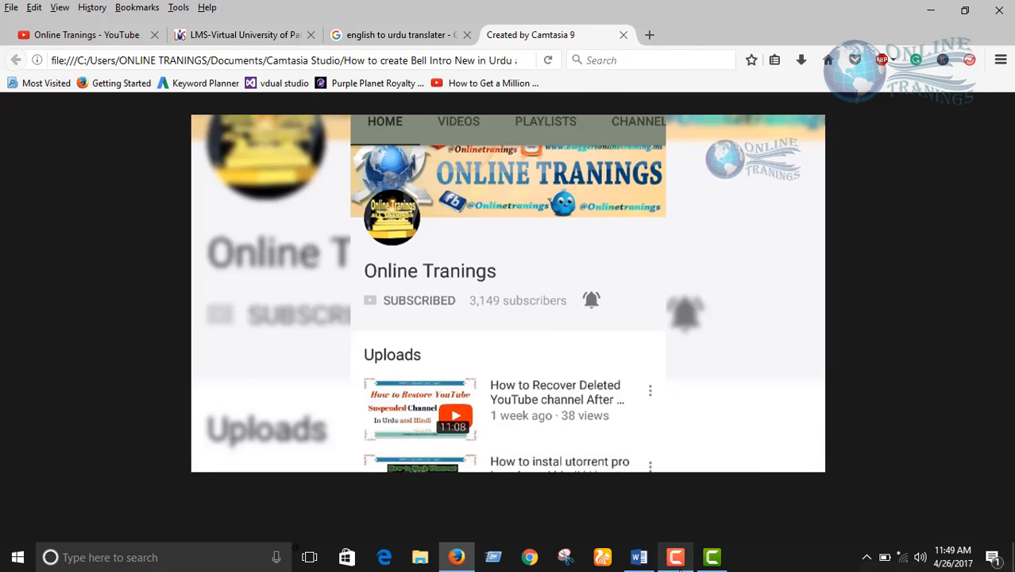
mouse_move(680, 567)
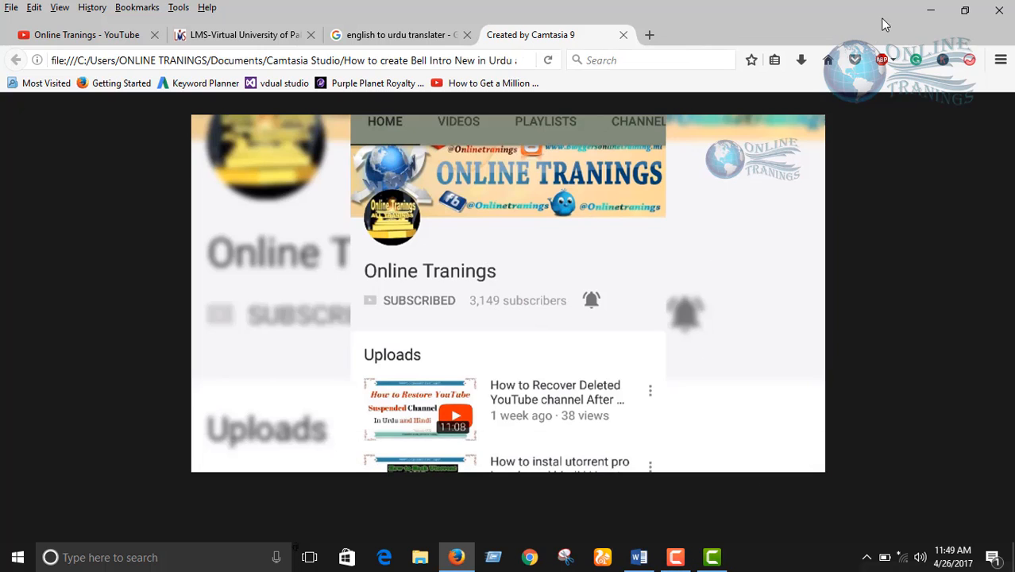
Step: Return from the browser to Camtasia, finish the production results and minimize the editor to the desktop
left_click(920, 10)
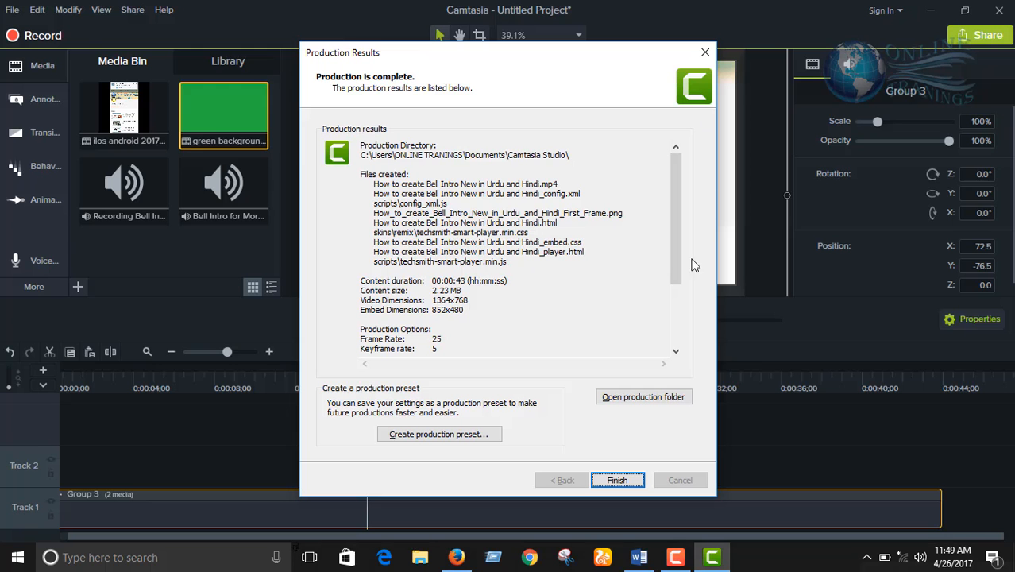
left_click(618, 481)
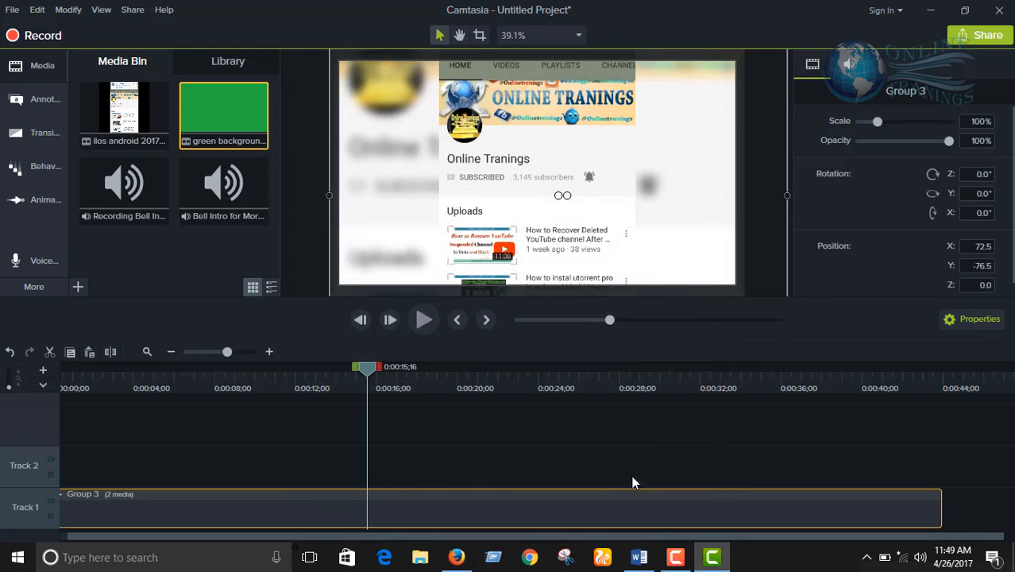
left_click(930, 13)
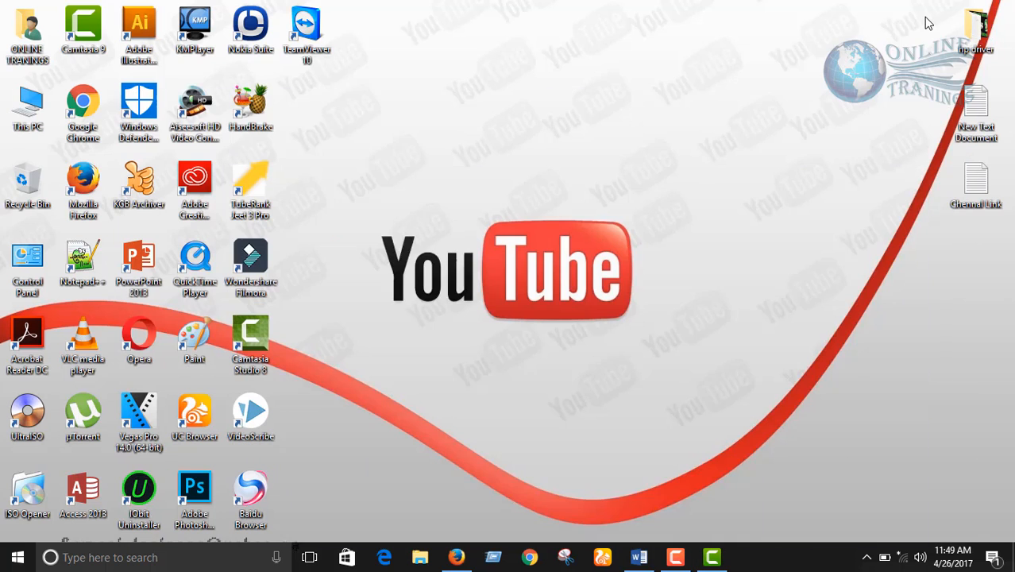
mouse_move(675, 558)
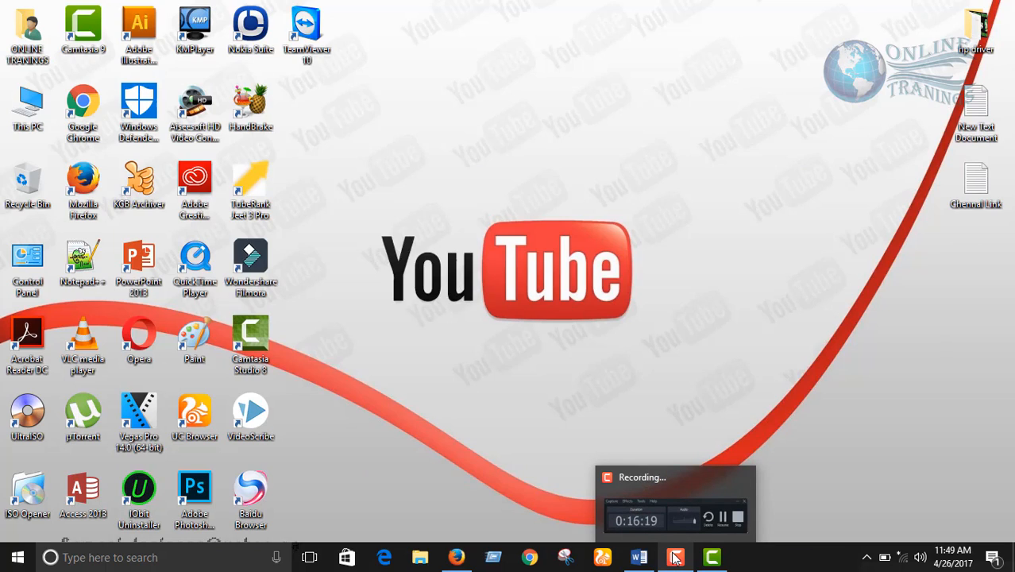
left_click(675, 558)
left_click(675, 559)
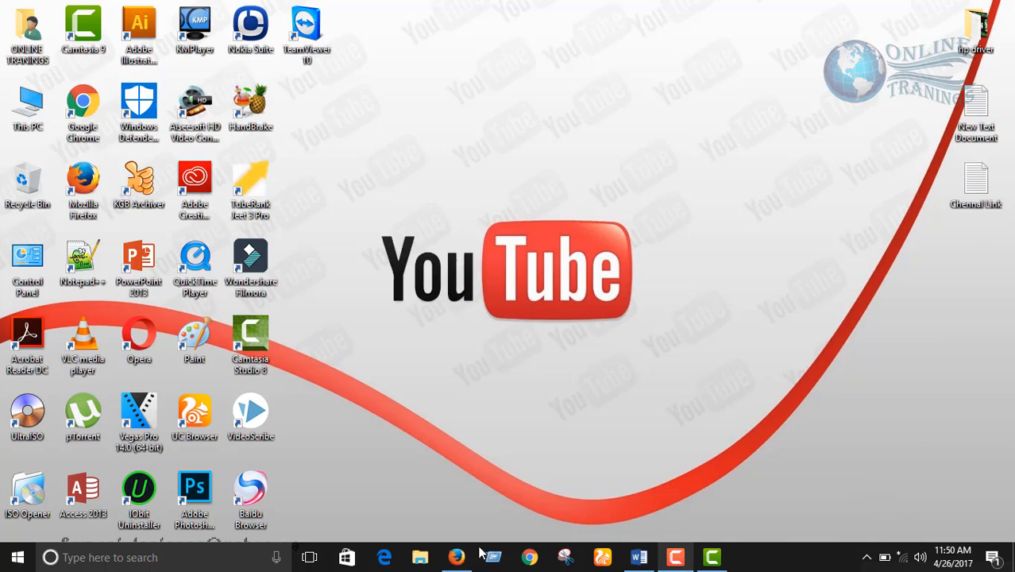